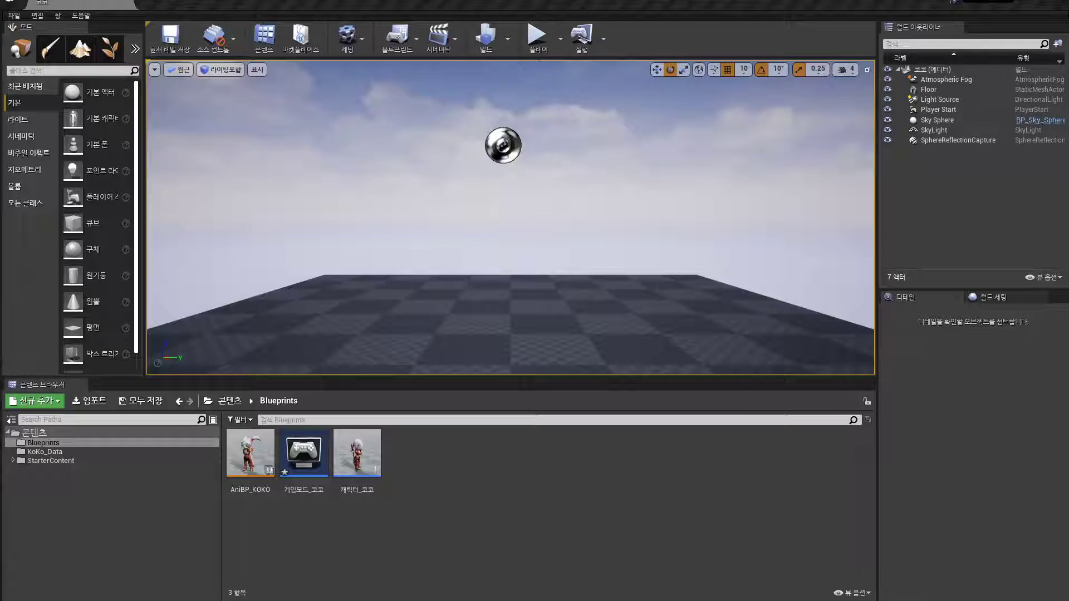
Open the 캐릭터_코코 blueprint and add a Camera component with its default name.
double_click(357, 451)
left_click_drag(368, 403, 320, 377)
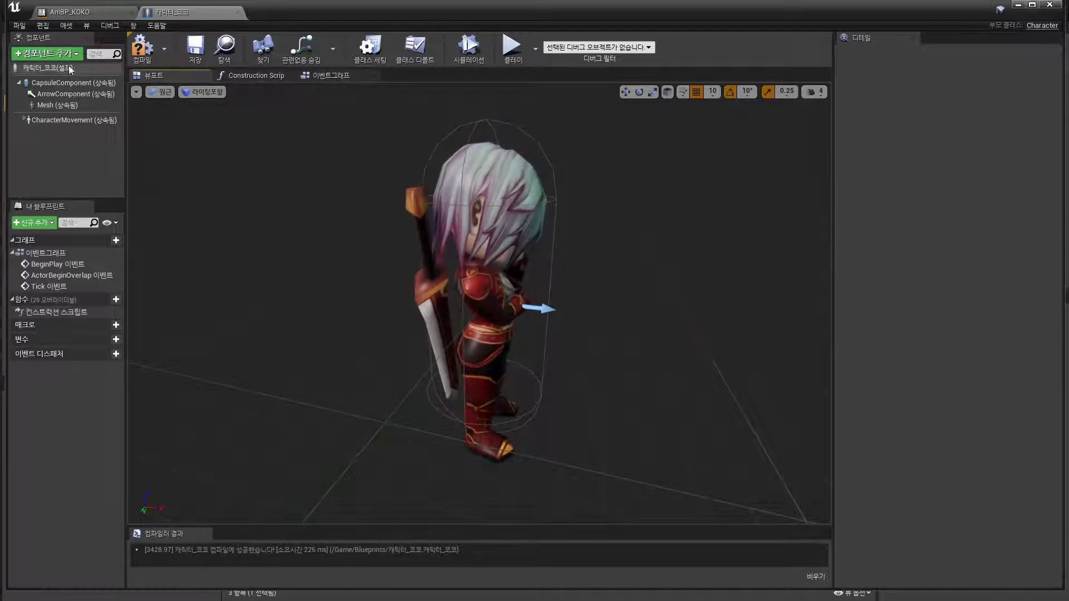
left_click(47, 54)
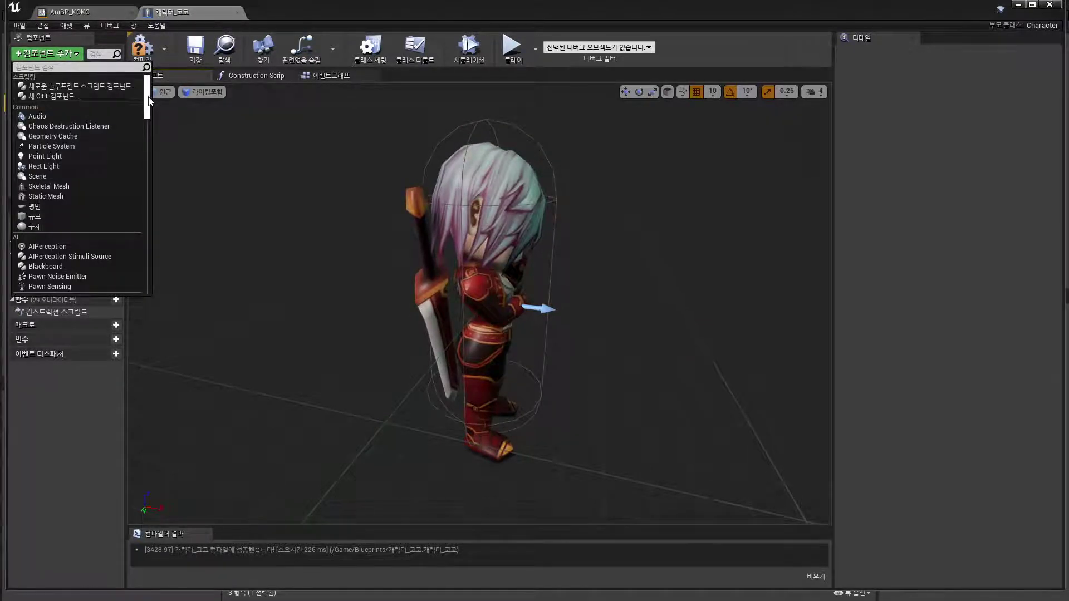
left_click_drag(148, 101, 149, 123)
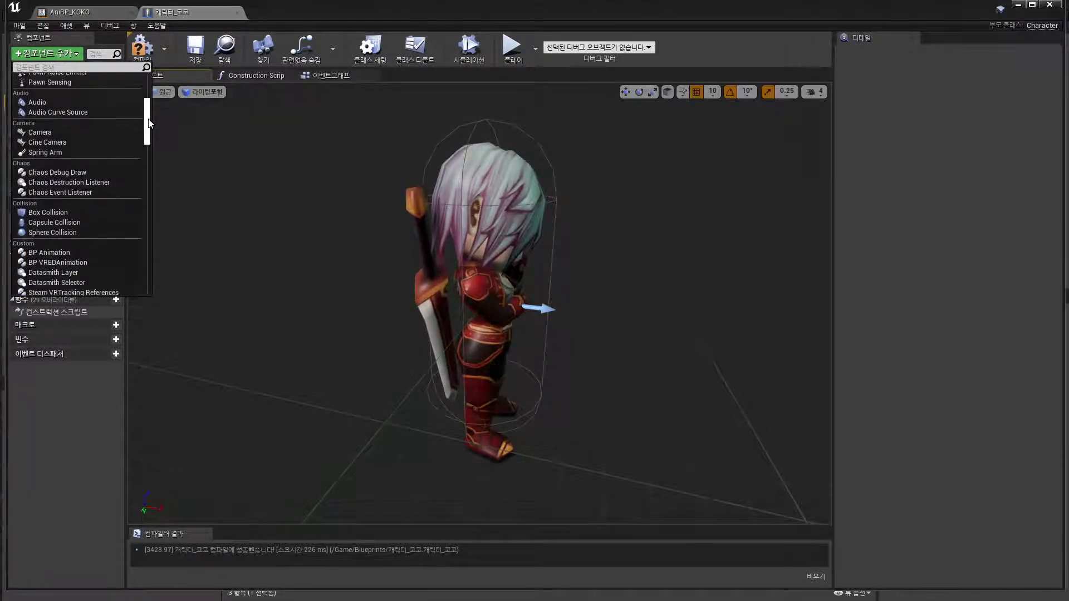
left_click(43, 132)
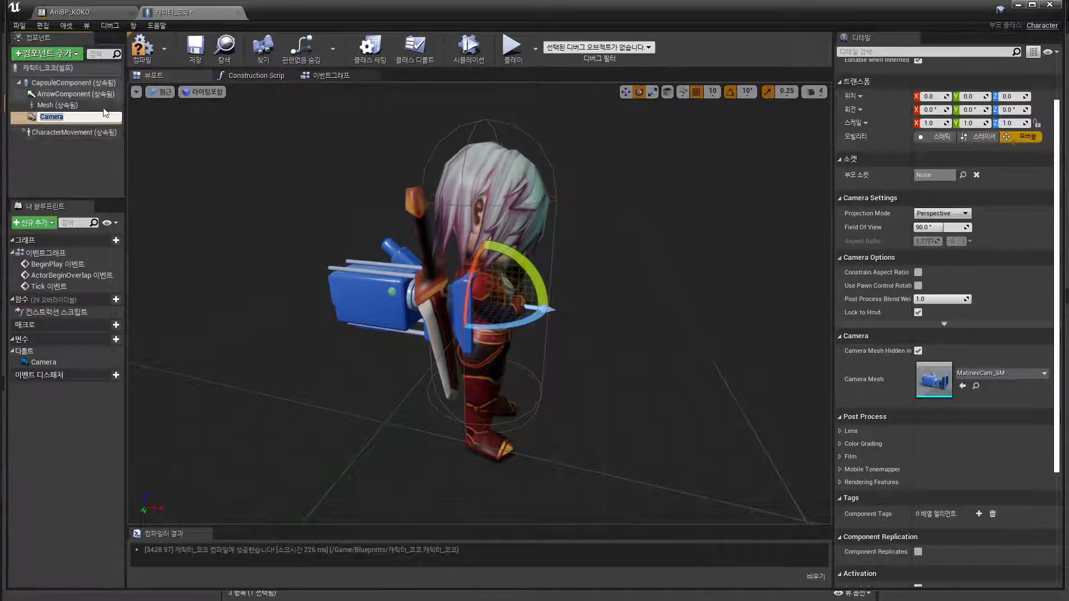
key("Return")
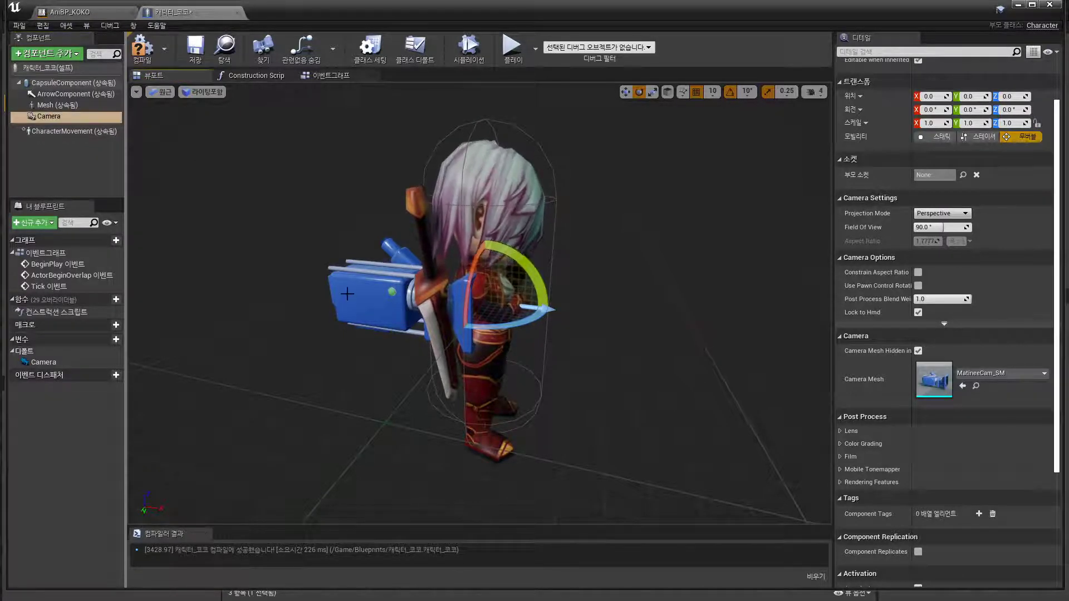
Move the camera behind and above the character to about X -159, Z 67 and tilt it to a -20° pitch.
key("w")
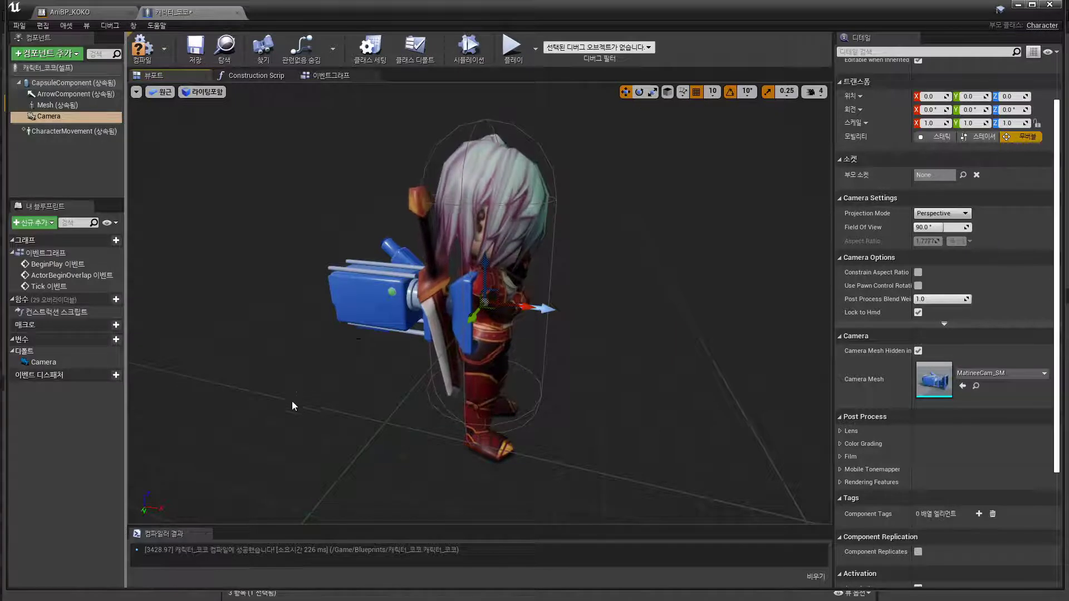
left_click_drag(292, 401, 350, 398, "alt")
left_click_drag(516, 299, 367, 324)
scroll(456, 305, "down", 5)
left_click_drag(456, 305, 406, 221)
key("e")
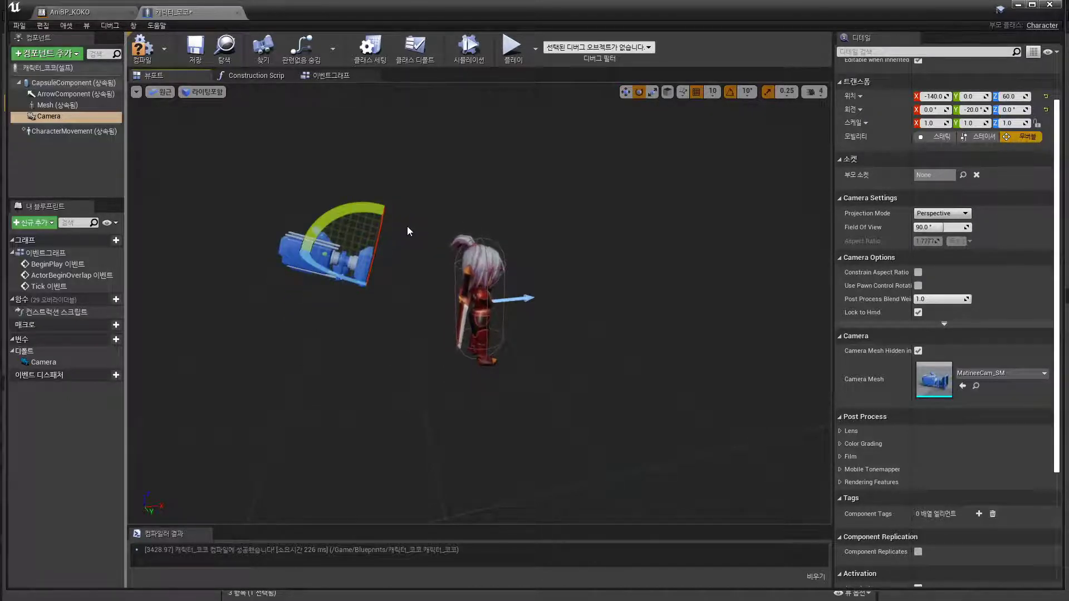
key("w")
left_click_drag(420, 356, 393, 356, "alt")
left_click_drag(419, 270, 349, 273)
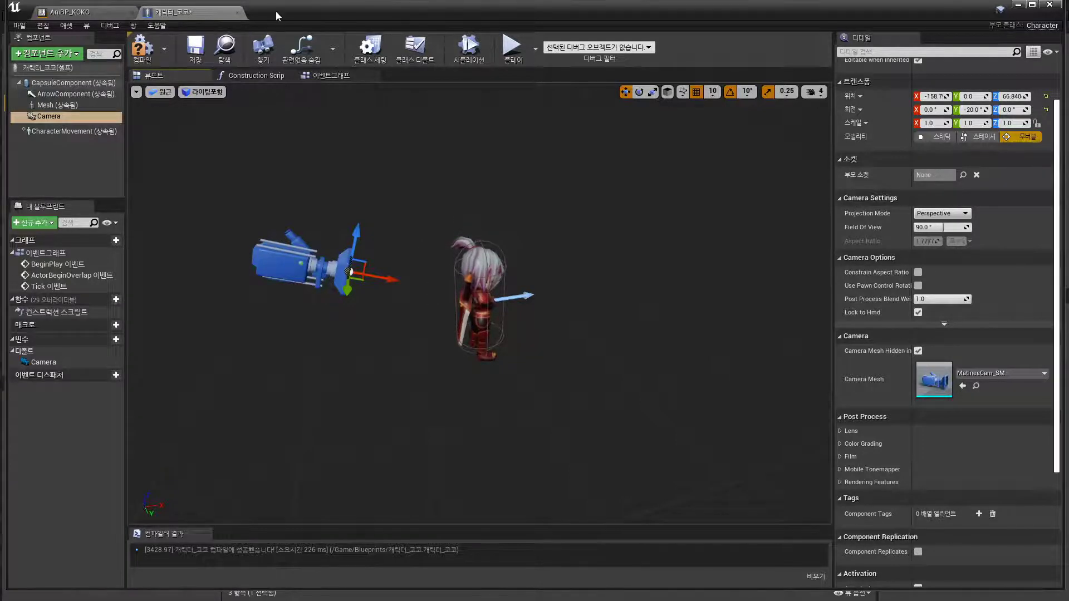
Place 캐릭터_코코 in the level at X 140, Y -50, Z 108, and arrange the blueprint editor beside the camera preview.
left_click_drag(343, 2, 828, 15)
left_click(371, 427)
left_click_drag(372, 428, 481, 302)
left_click_drag(885, 19, 470, 21)
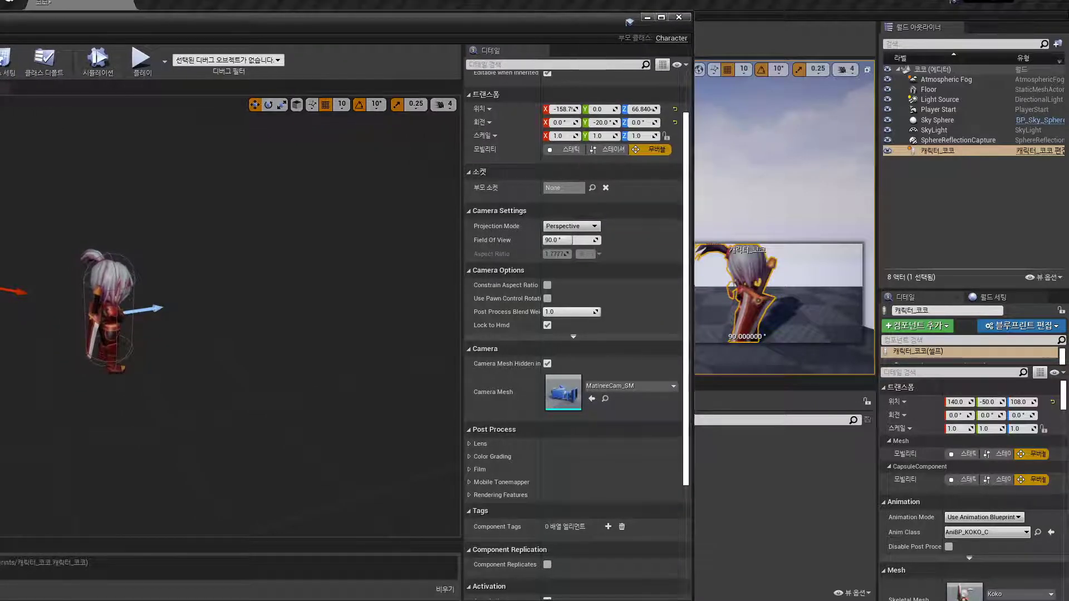
mouse_move(0, 141)
left_mouse_down()
mouse_move(127, 141)
mouse_move(11, 141)
left_mouse_up()
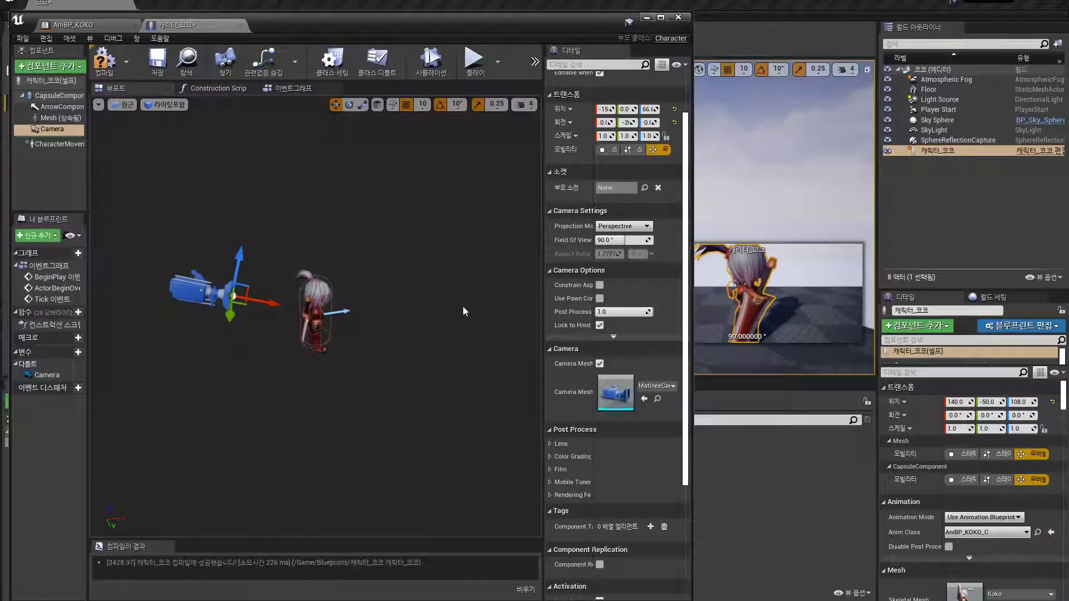
Using the level preview, shift the camera back and up to about X -181, Z 110 with a -30° pitch.
left_click_drag(264, 303, 246, 301)
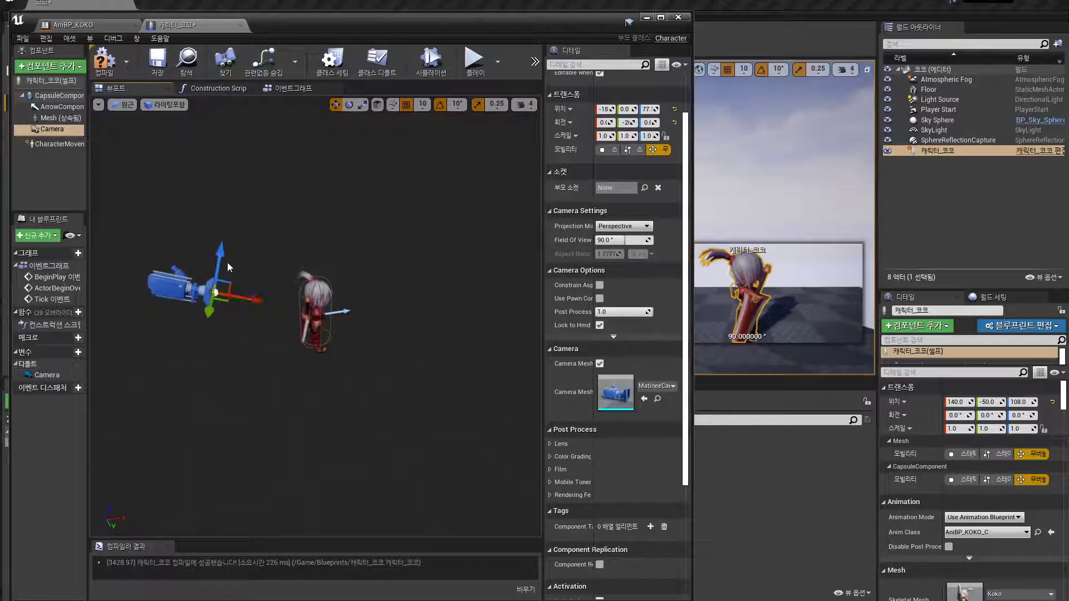
left_click_drag(220, 261, 221, 256)
left_click_drag(239, 292, 251, 293)
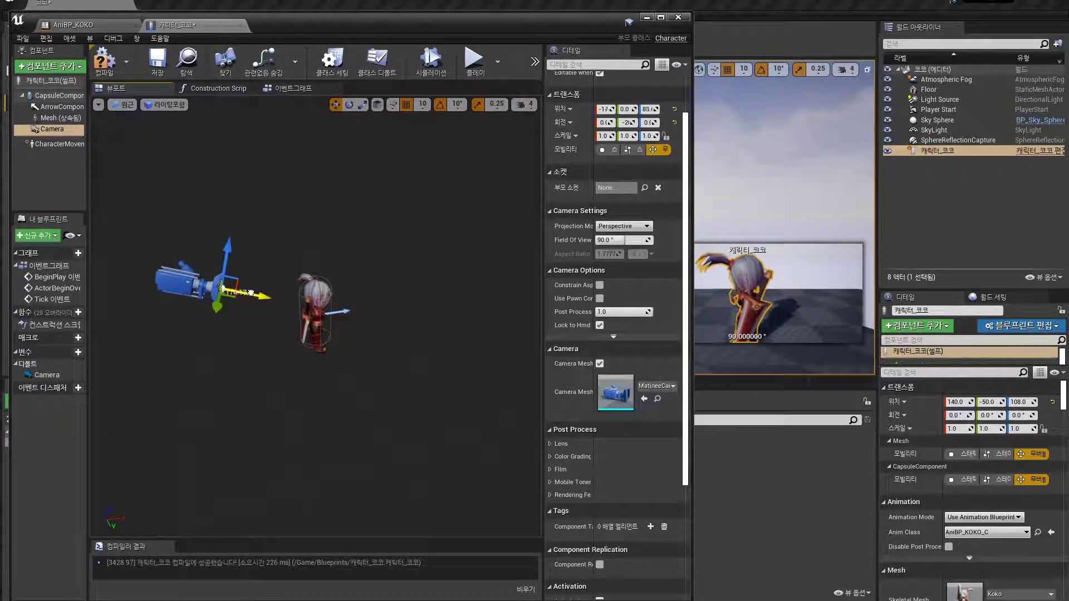
key("e")
left_click_drag(265, 255, 238, 232)
key("w")
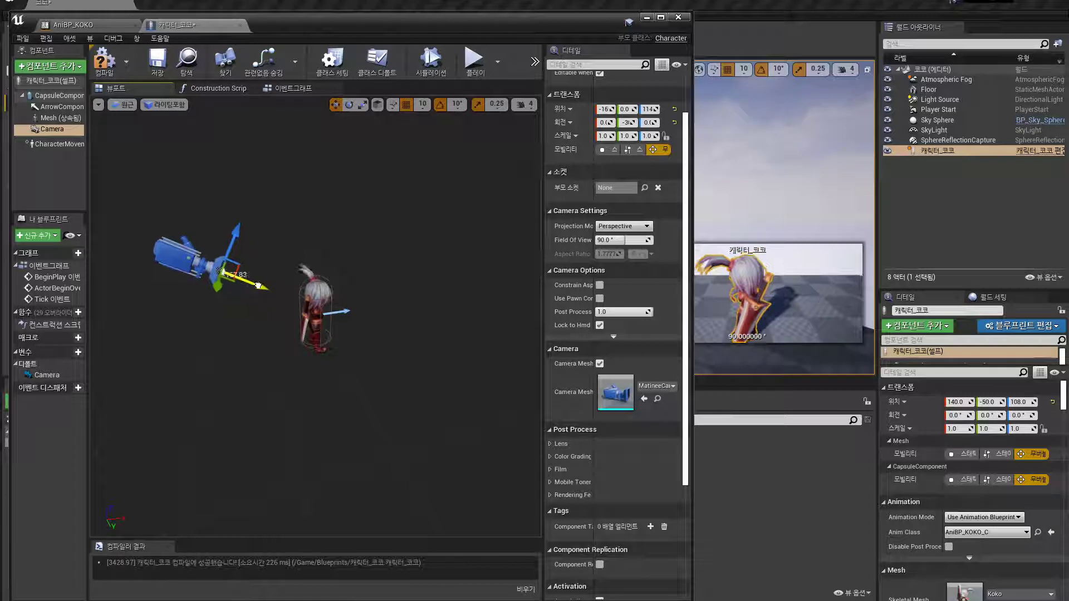
left_click_drag(255, 284, 248, 282)
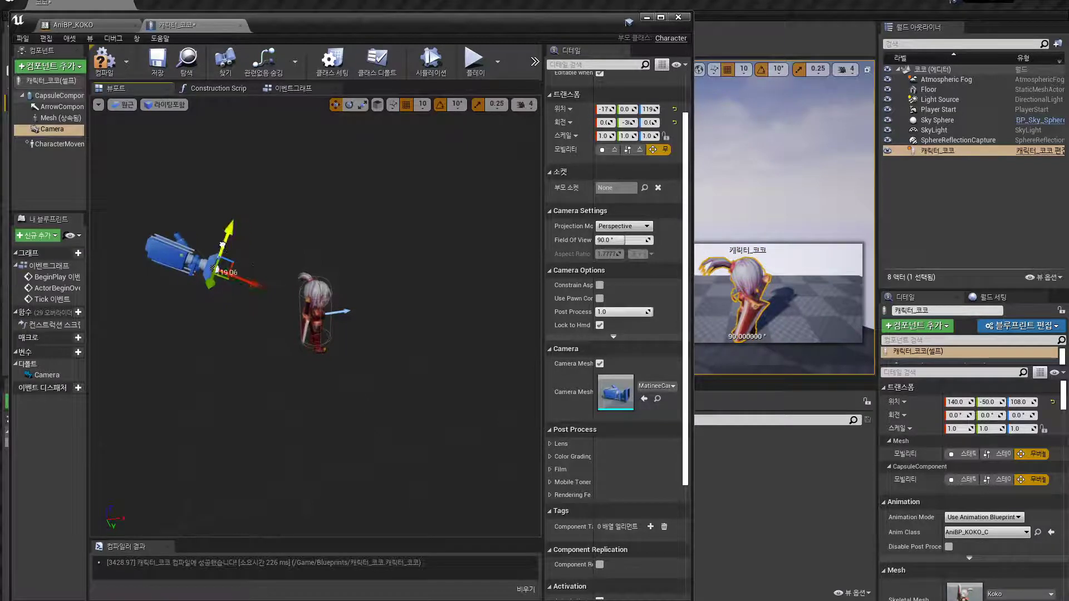
left_click_drag(223, 245, 223, 251)
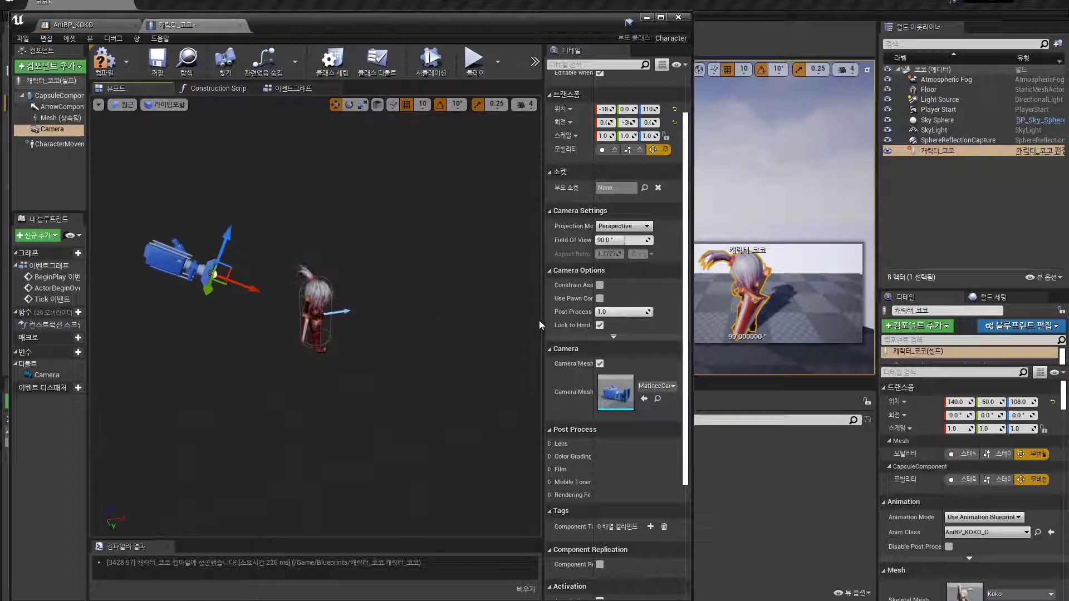
Widen the blueprint's details area and set the camera's Field Of View to 120°.
left_click_drag(543, 321, 401, 325)
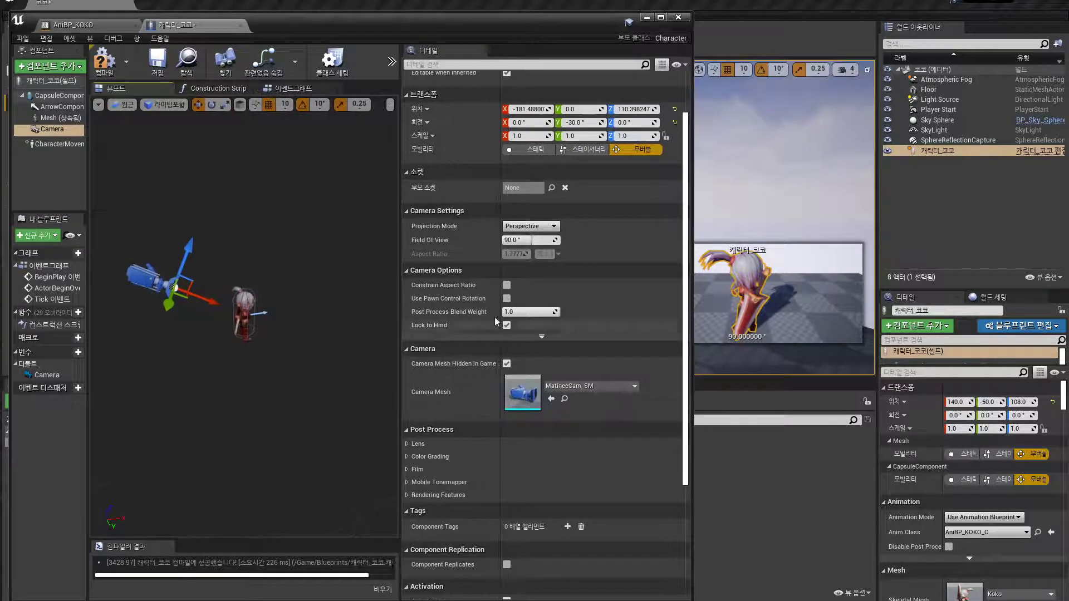
mouse_move(522, 241)
left_mouse_down()
mouse_move(501, 240)
mouse_move(528, 240)
left_mouse_up()
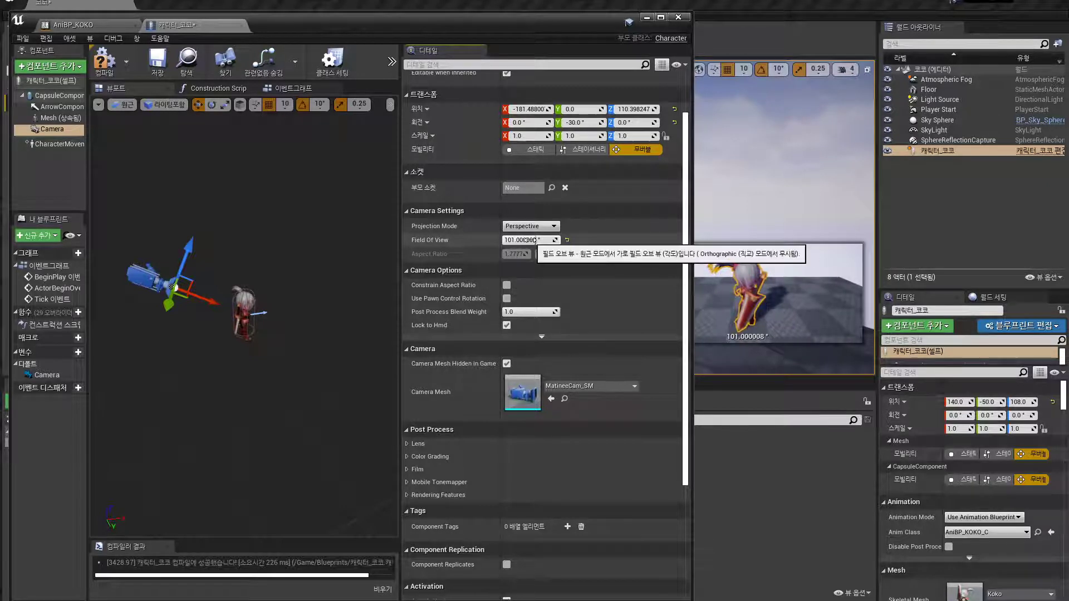
left_click(541, 241)
type("12")
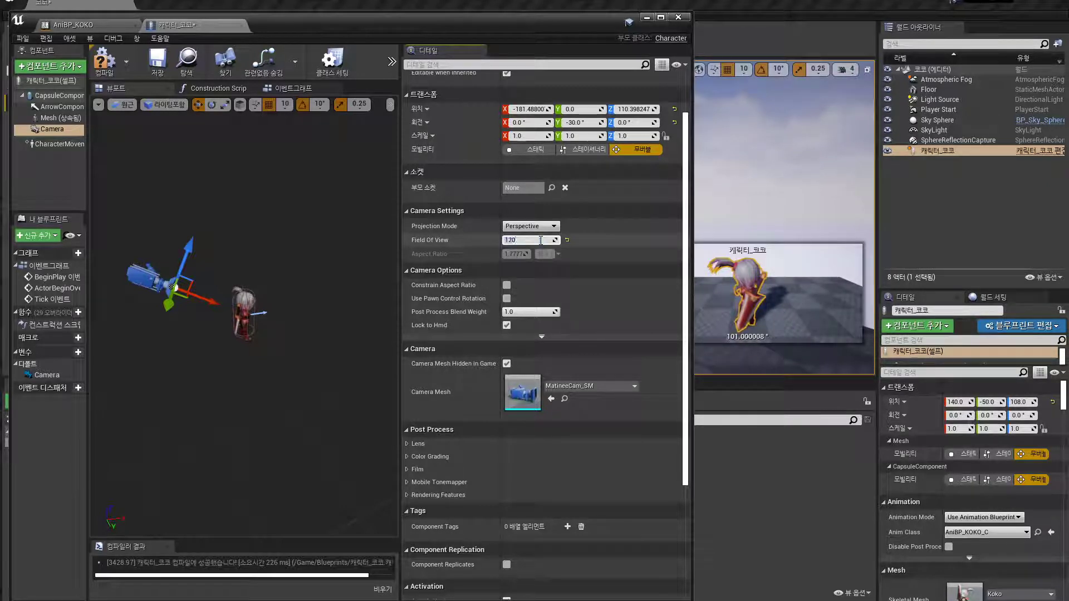
type("0")
Bring the camera closer to the character at about X -123, Z 64 and reduce its downward pitch to -20°.
left_click_drag(227, 307, 204, 267)
left_click_drag(226, 305, 237, 305)
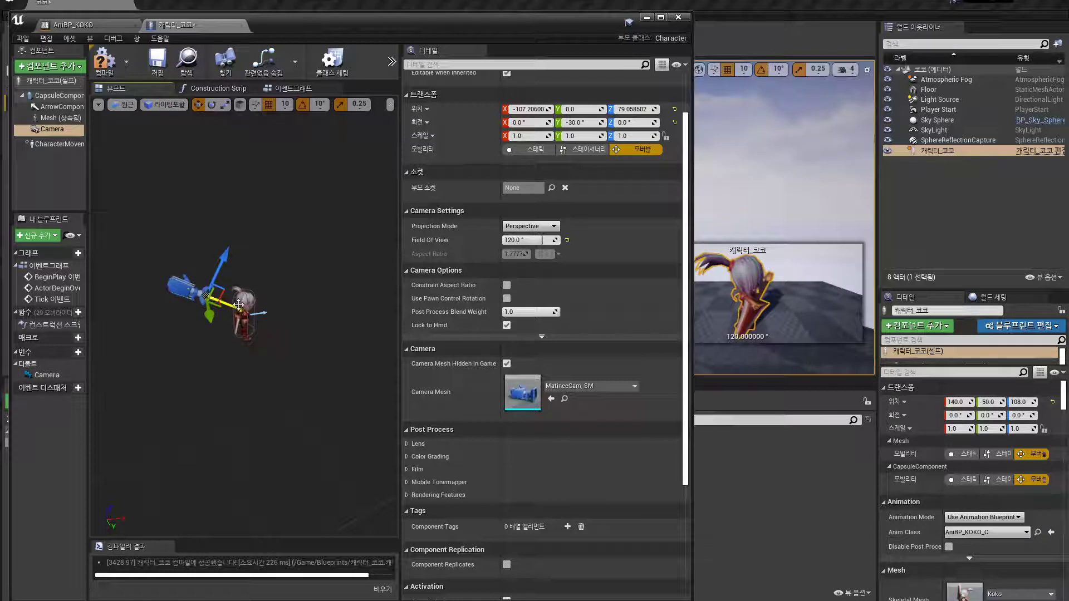
key("e")
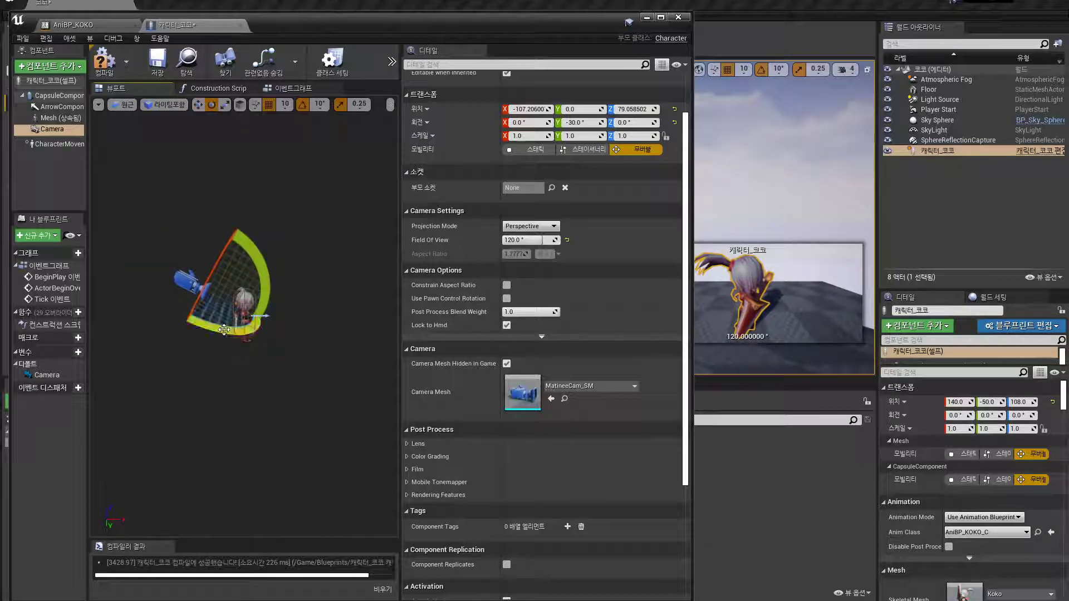
left_click_drag(224, 330, 262, 317)
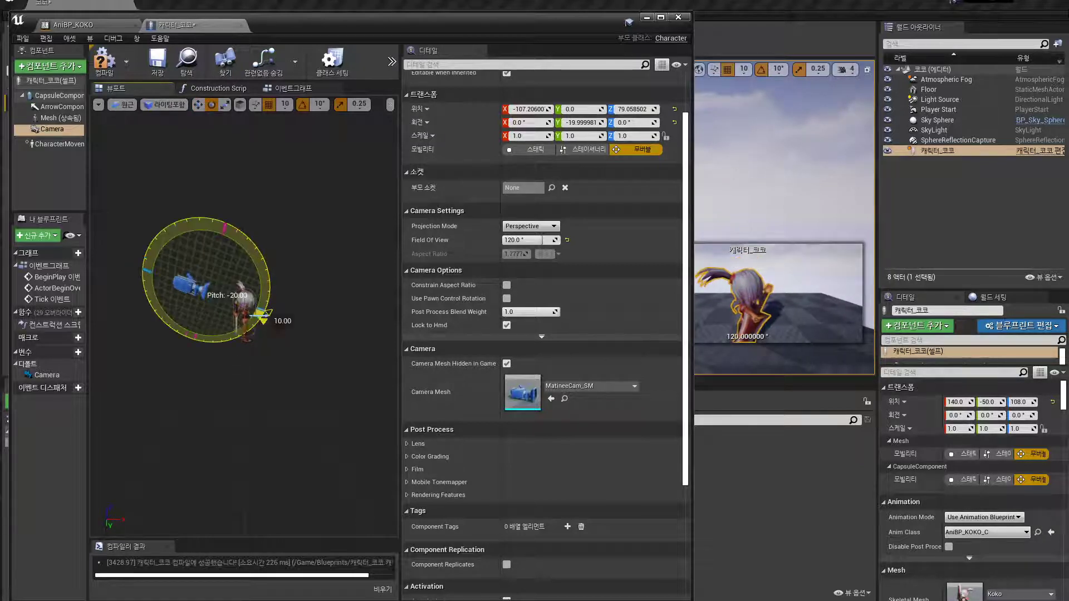
key("w")
left_click_drag(217, 255, 216, 265)
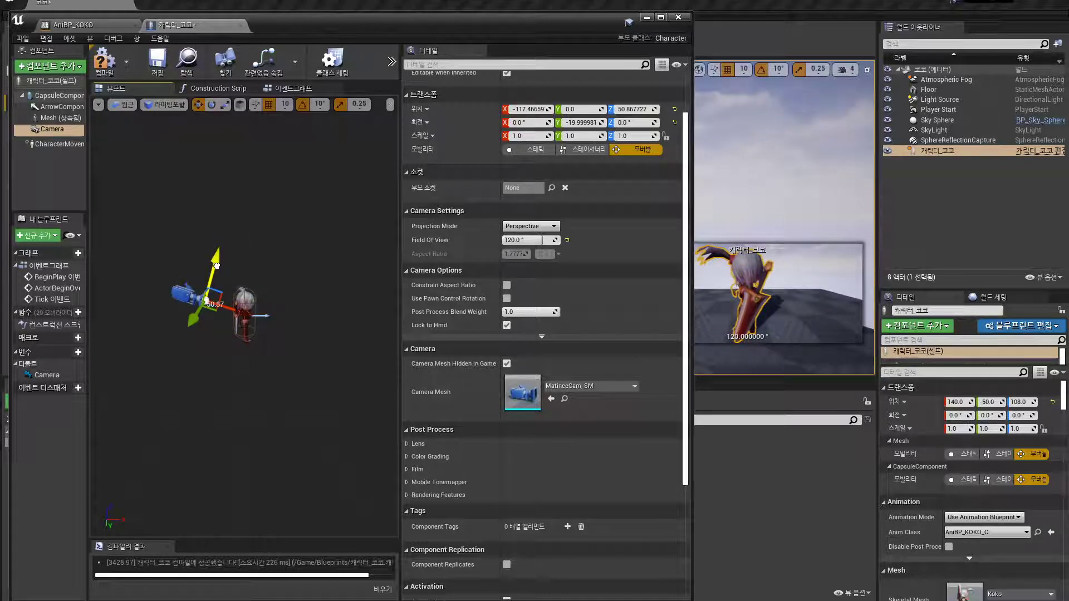
left_click_drag(225, 306, 221, 305)
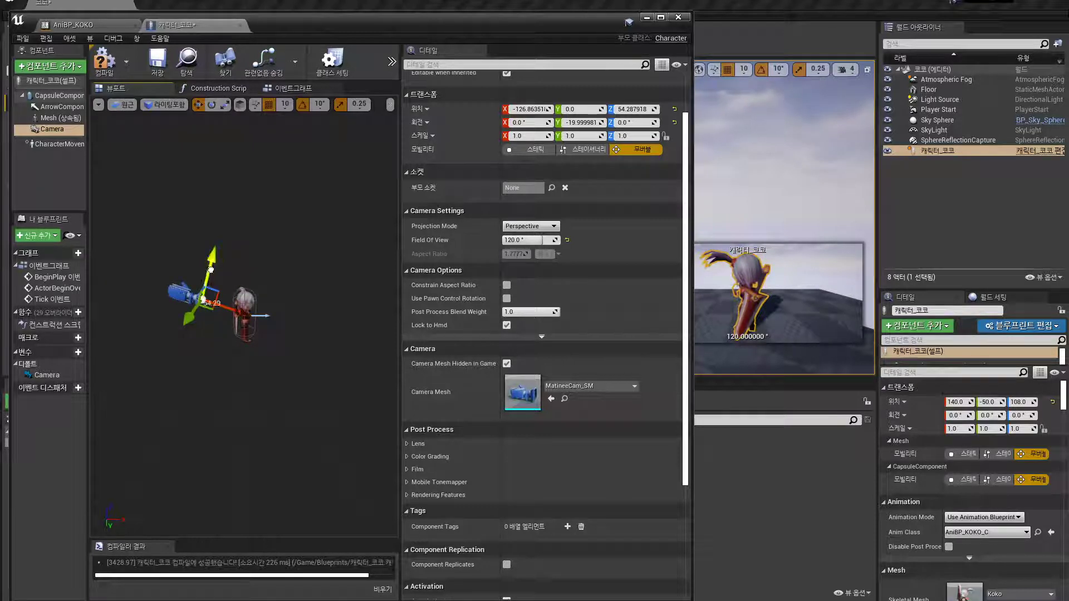
left_click_drag(210, 269, 211, 265)
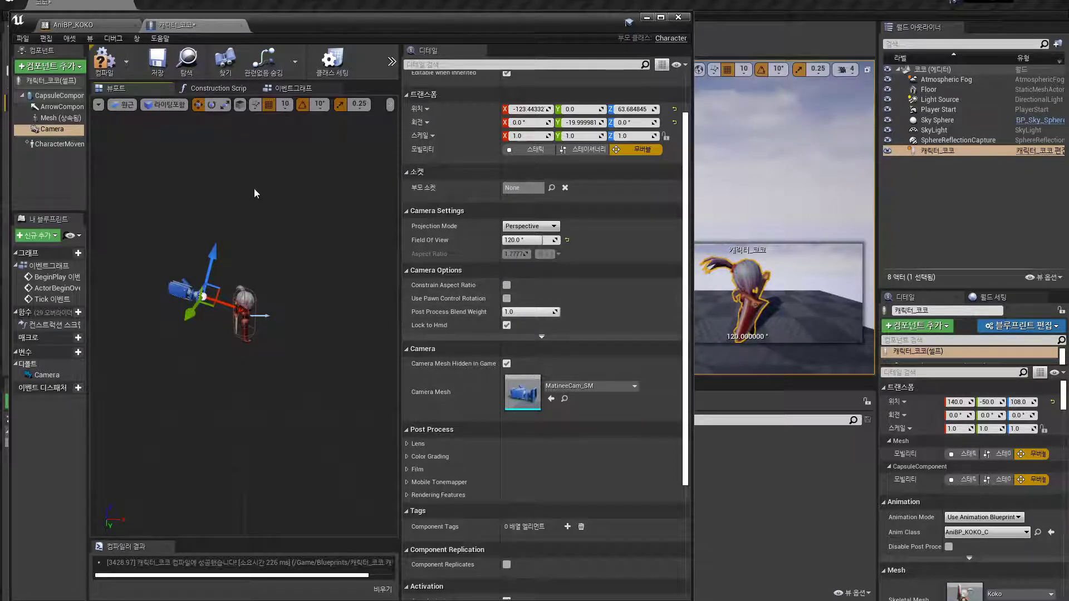
Enlarge the blueprint editor window, and compile and save the 캐릭터_코코 blueprint.
left_click_drag(551, 29, 547, 11)
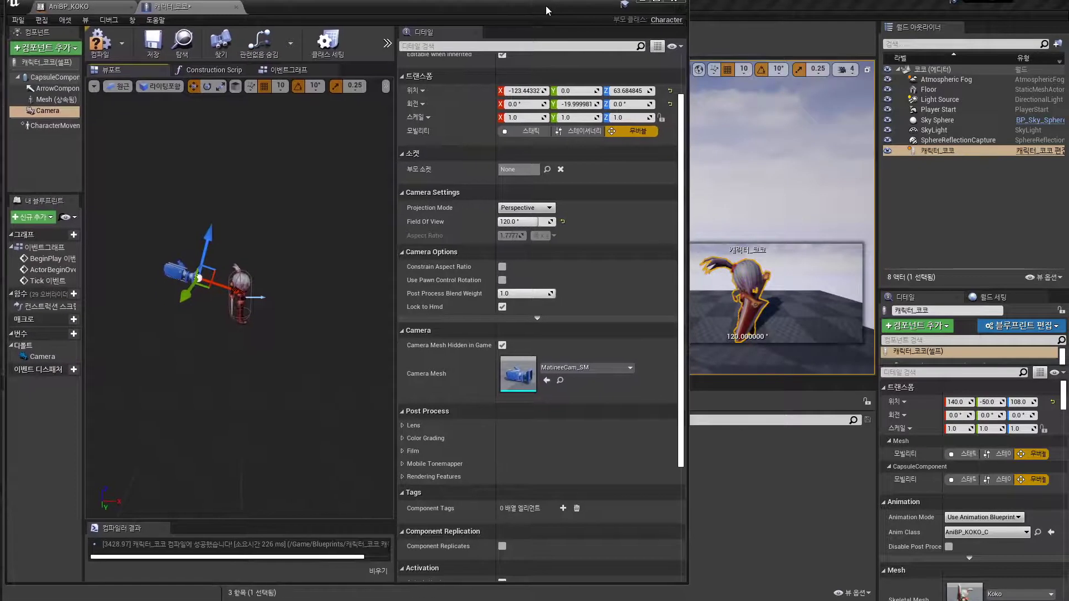
left_click_drag(687, 585, 1065, 598)
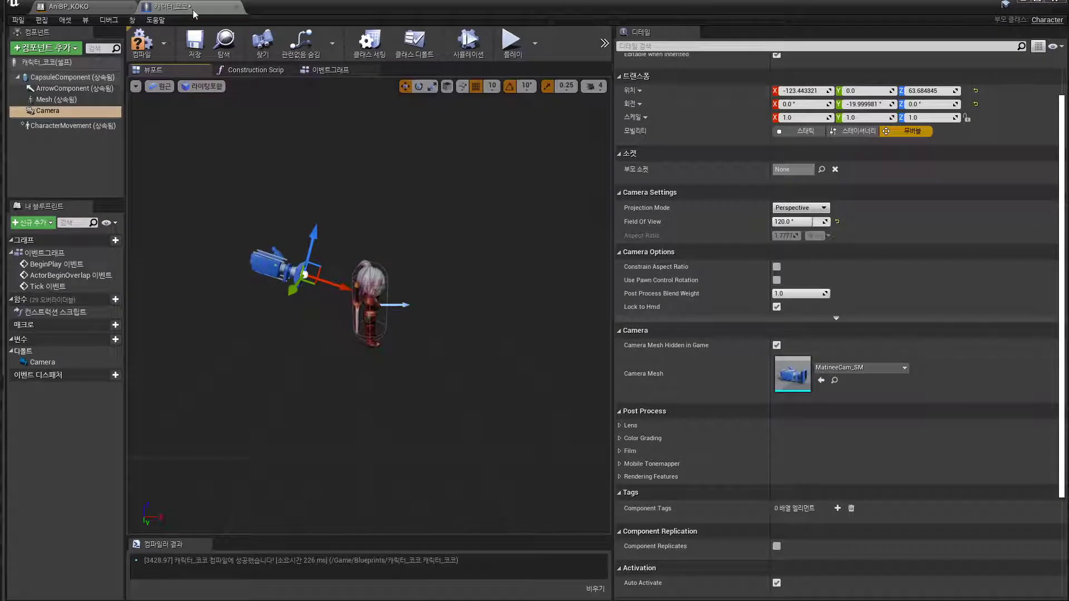
left_click(142, 42)
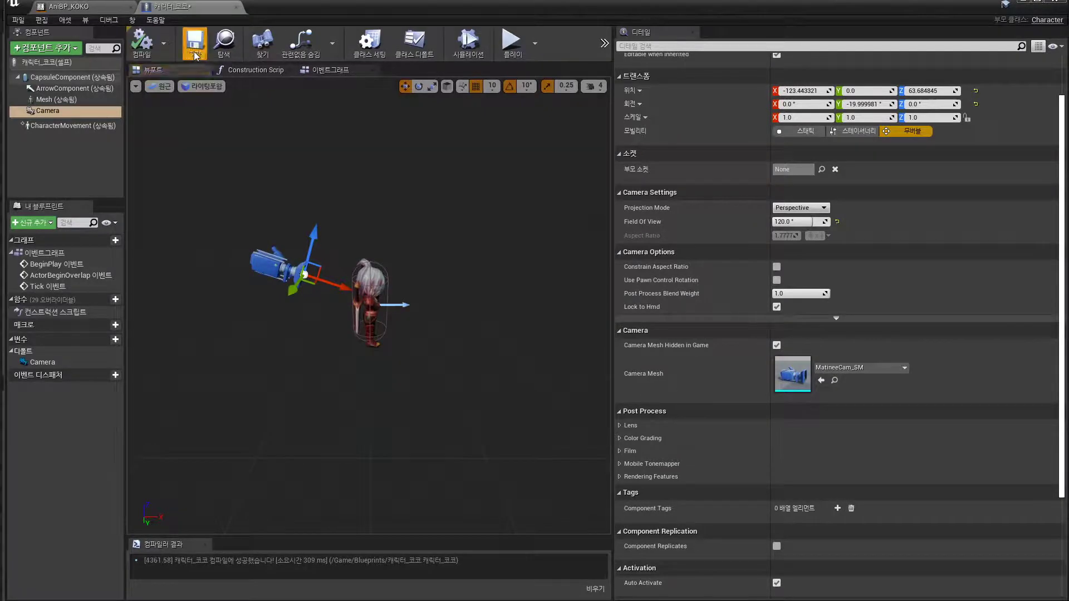
Return to the level and delete the placed 캐릭터_코코 actor.
left_click(1024, 2)
left_click(478, 258)
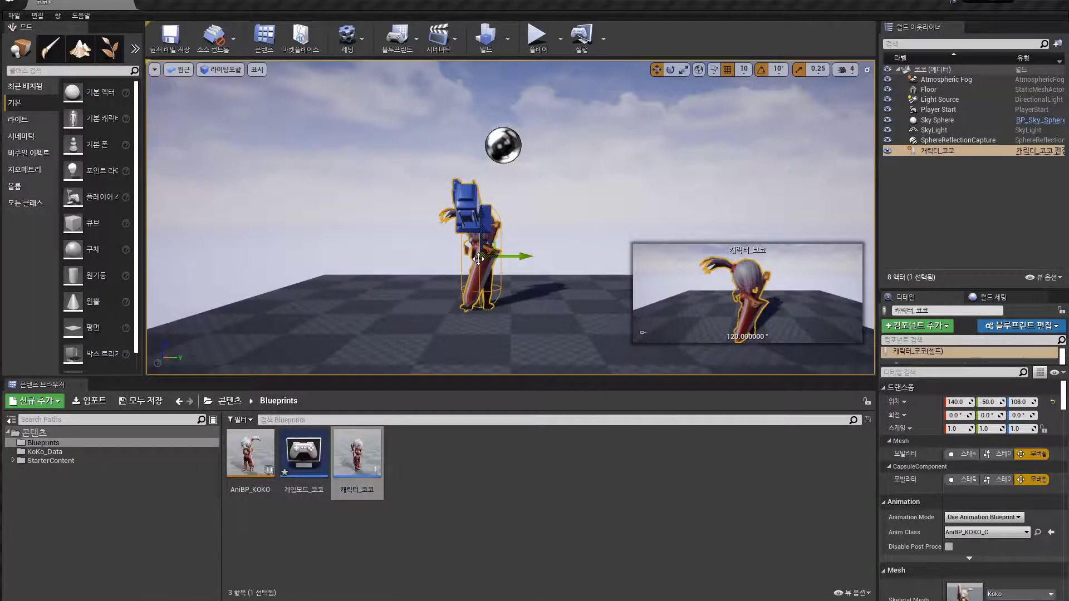
key("Delete")
Play the level to check the character through its new camera, and end the play session.
scroll(478, 258, "down", 6)
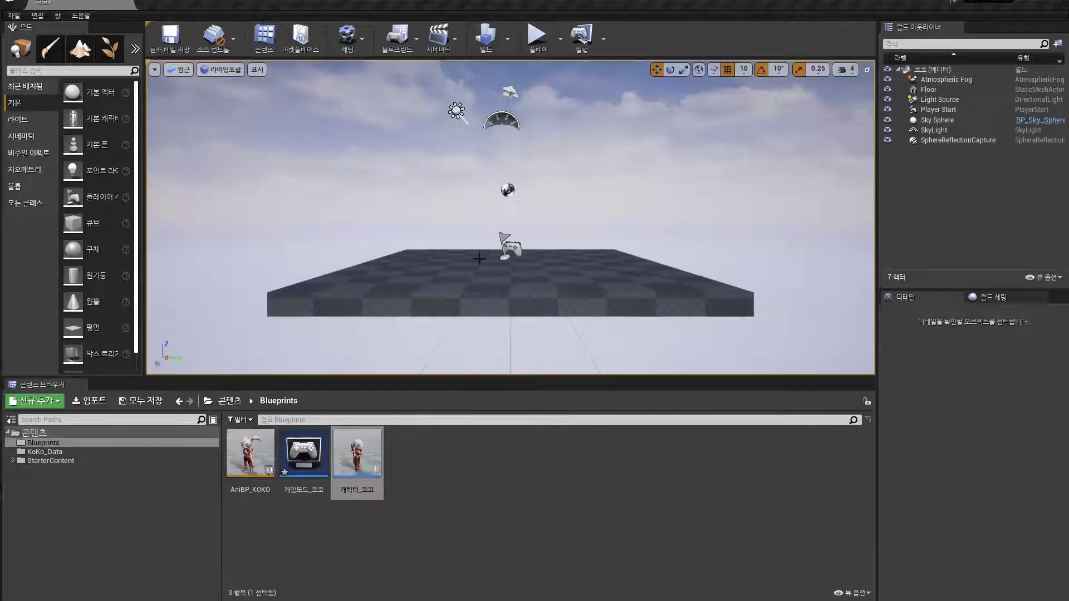
left_click_drag(478, 259, 406, 284, "alt")
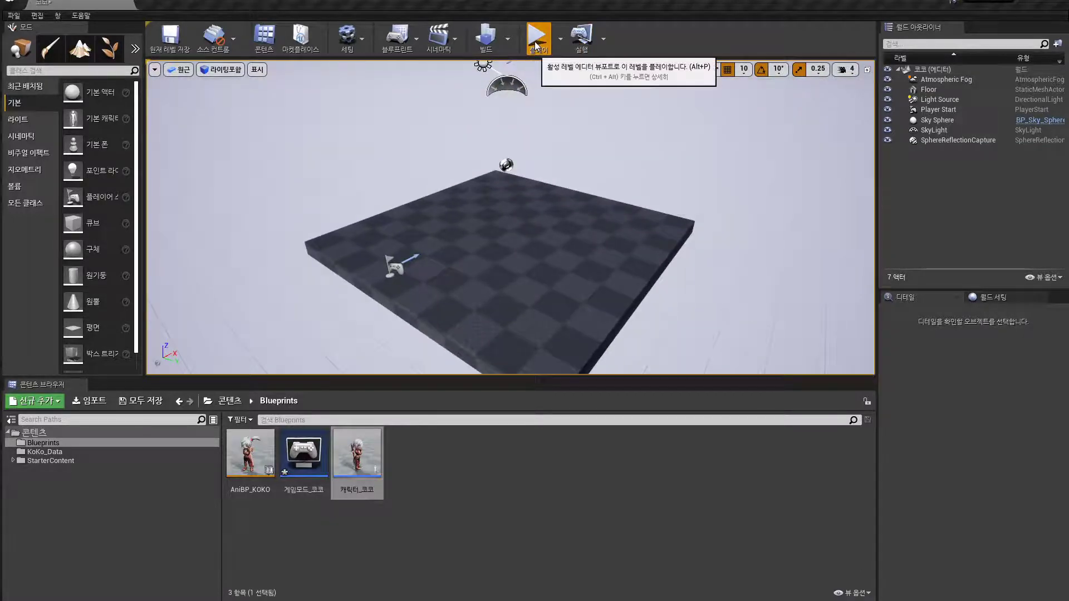
left_click(537, 42)
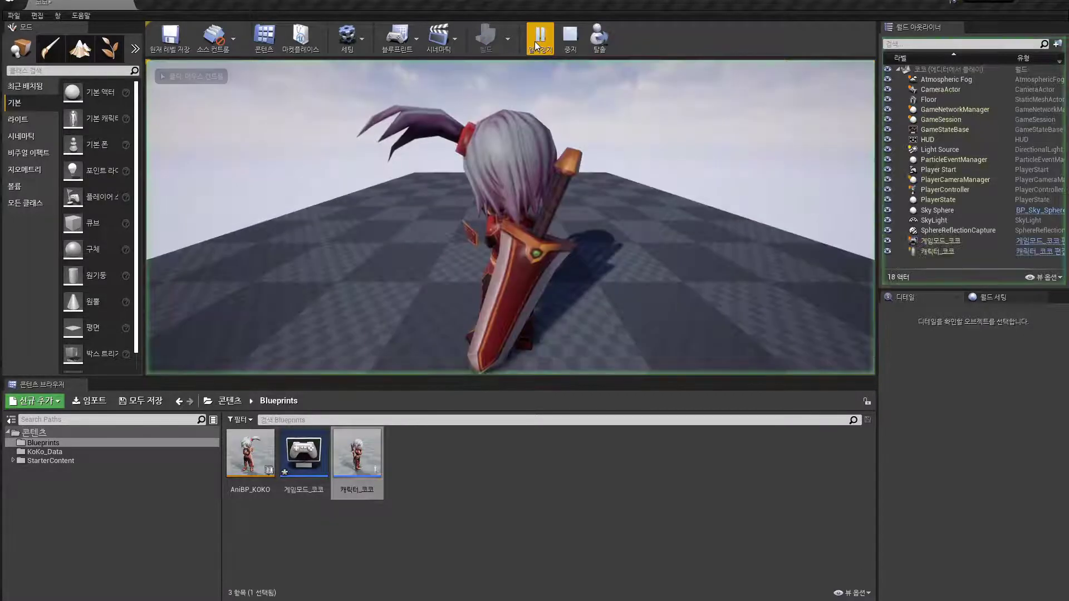
left_click(611, 276)
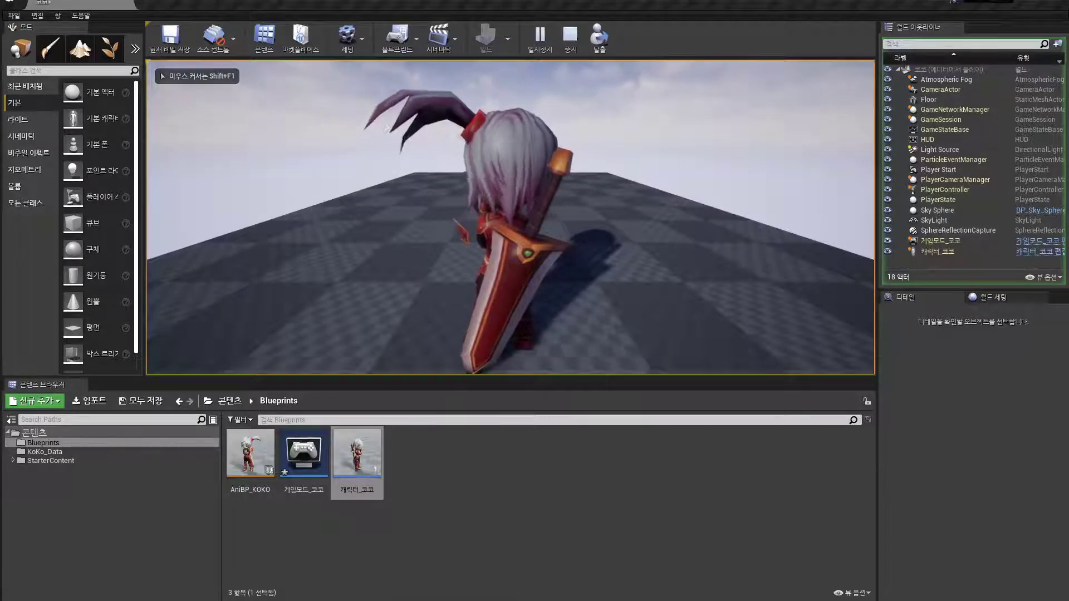
key("shift+F1")
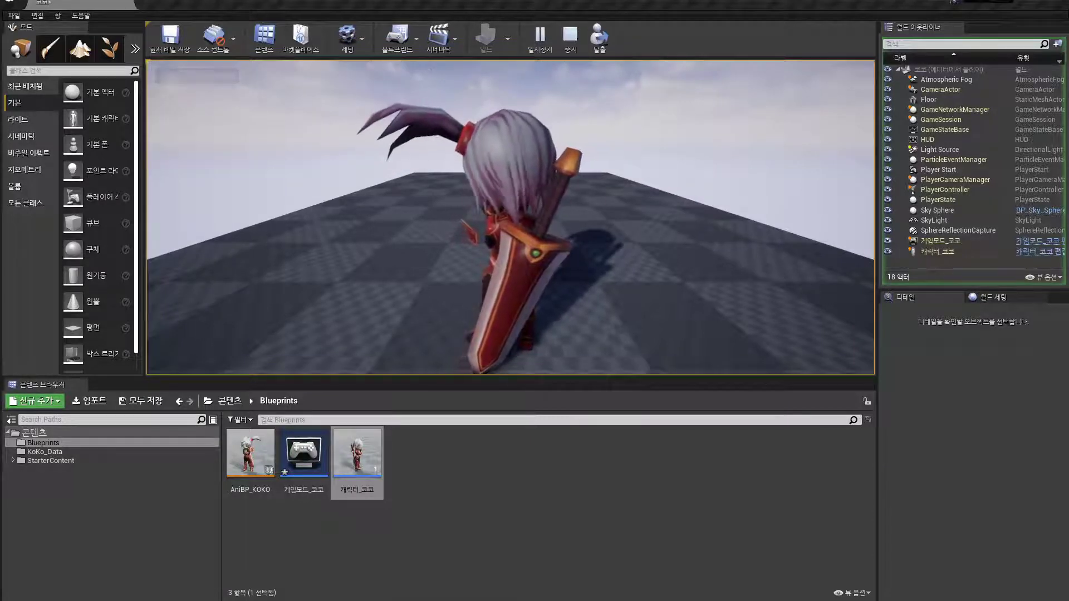
key("Escape")
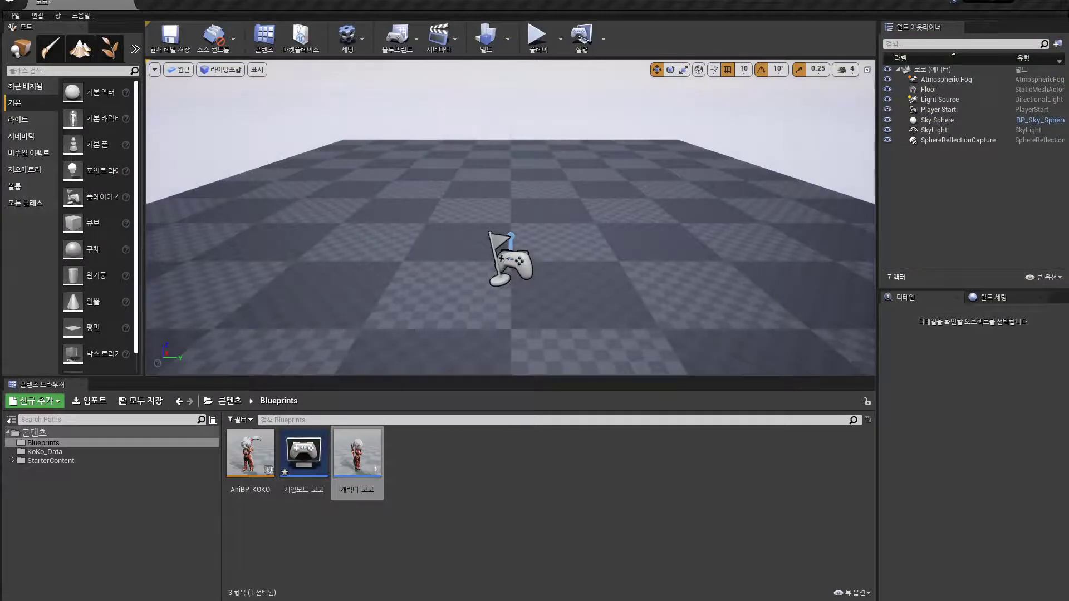
Reopen the 캐릭터_코코 blueprint, move its camera back to about X -133, Z 67, and compile the blueprint.
double_click(366, 451)
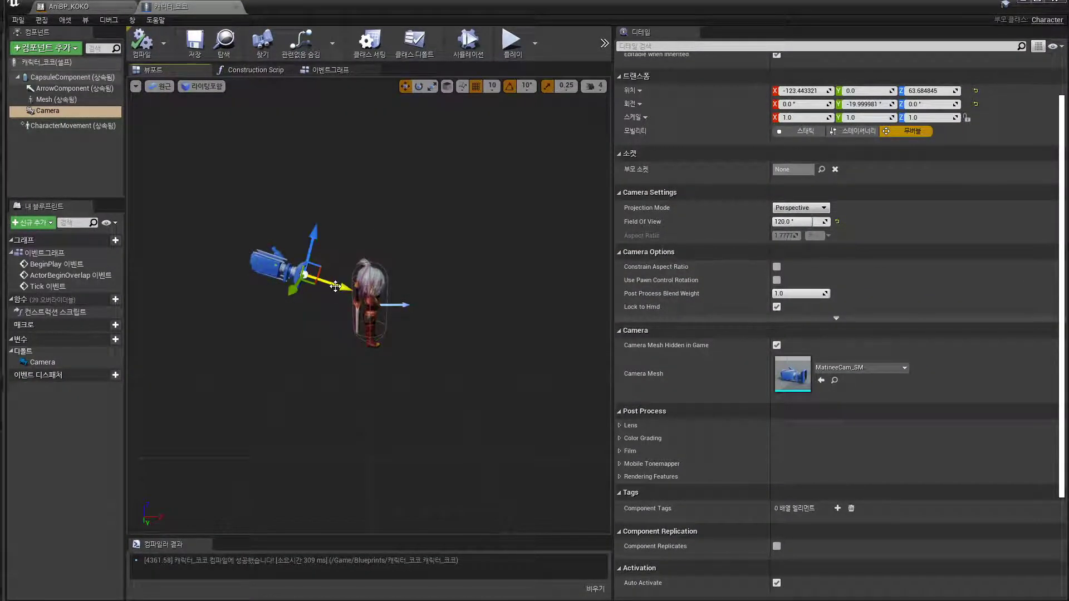
left_click_drag(333, 286, 328, 287)
left_click(141, 42)
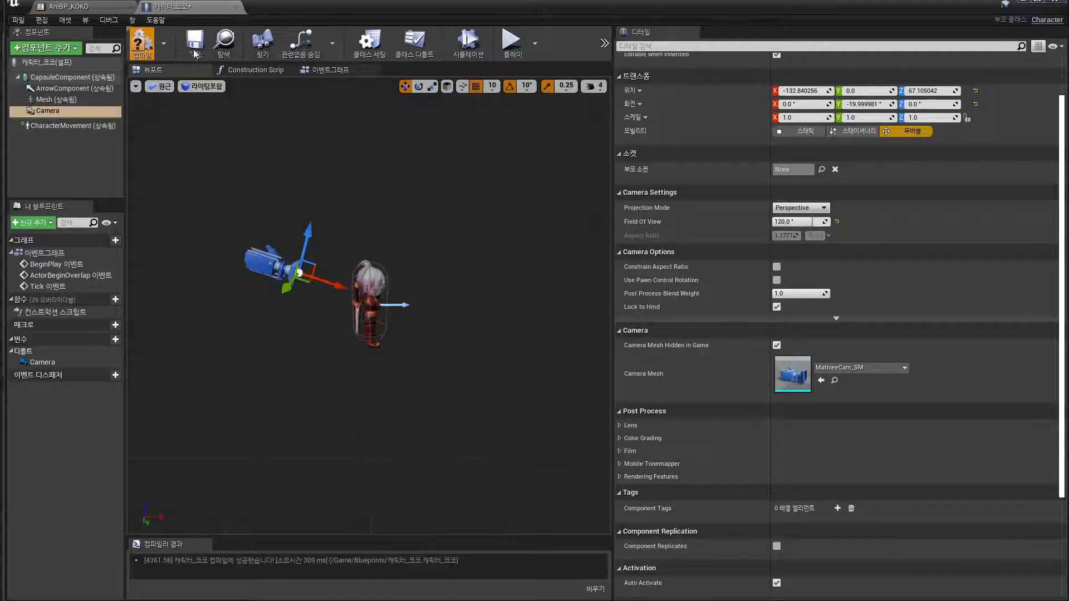
Return to the level, play it to check the adjusted camera view, and end the play session.
left_click(1023, 2)
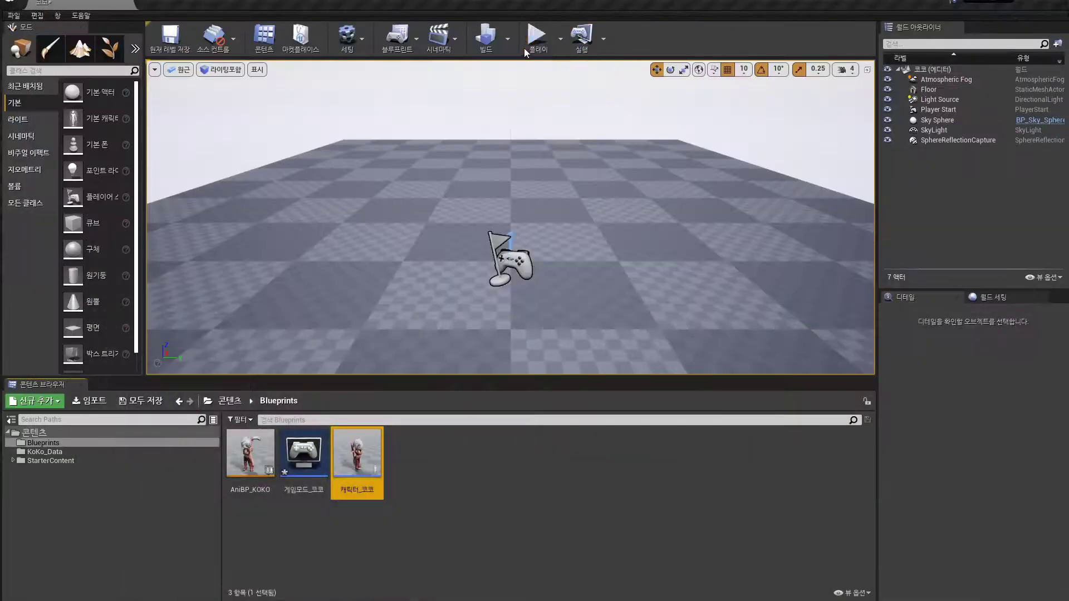
left_click(539, 47)
left_click(539, 48)
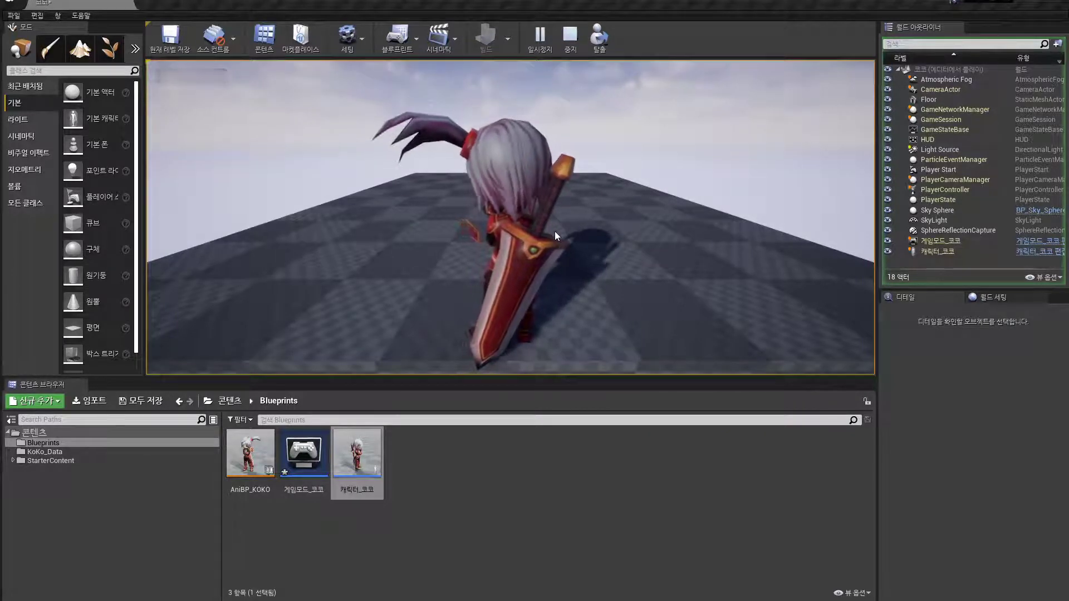
key("Escape")
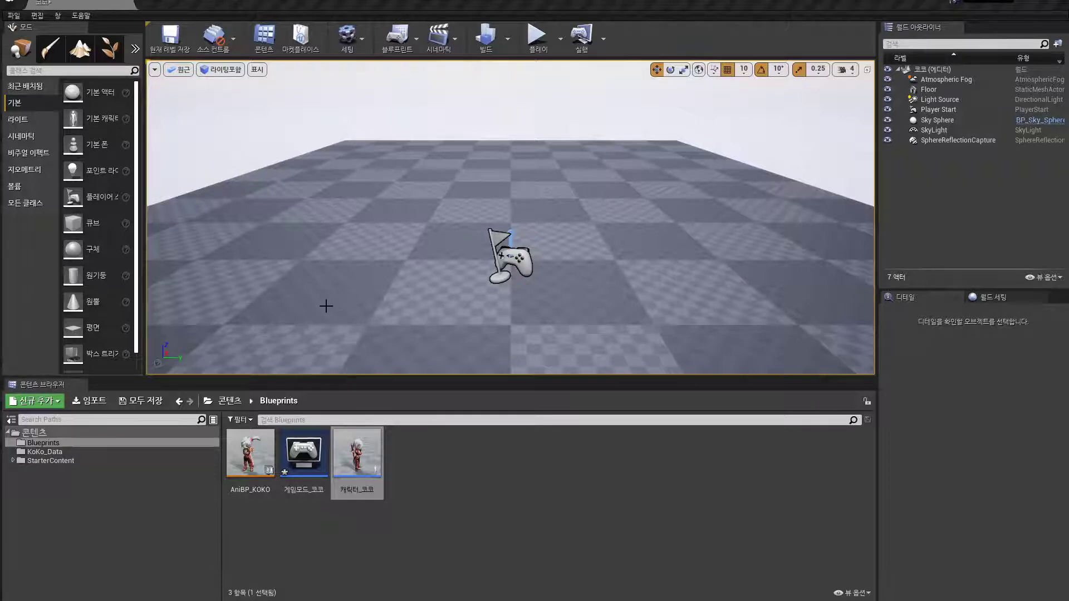
Open the project settings and go to the engine's input (입력) page.
left_click(36, 16)
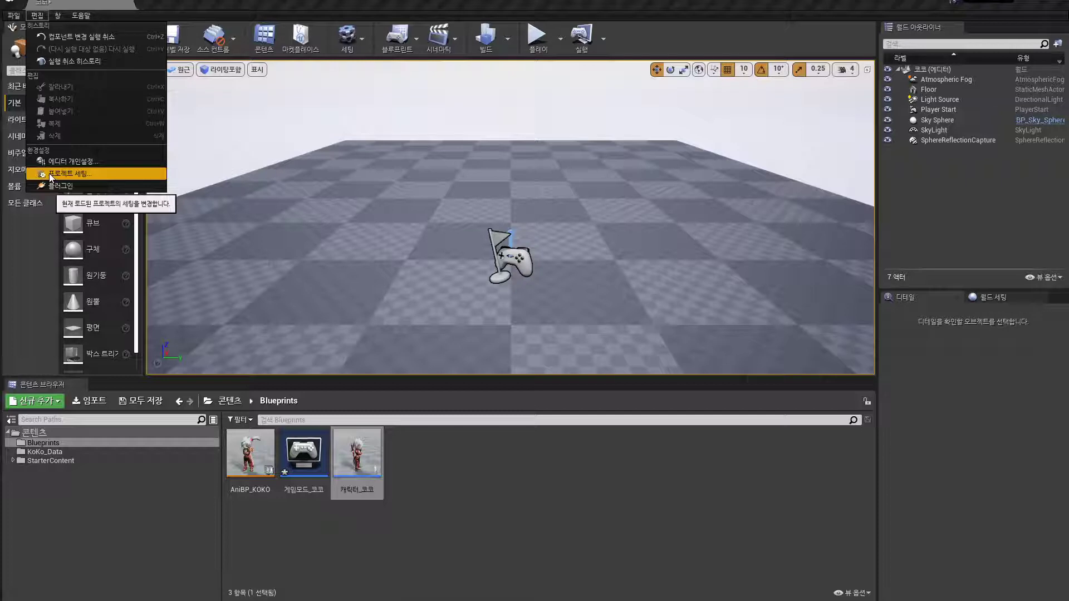
left_click(50, 175)
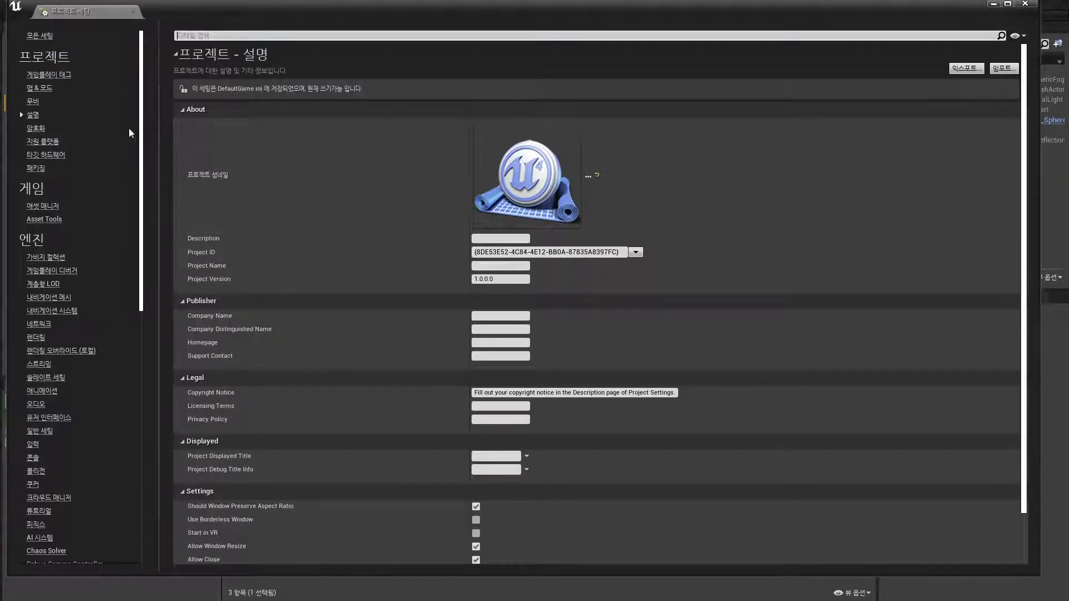
left_click_drag(141, 147, 141, 166)
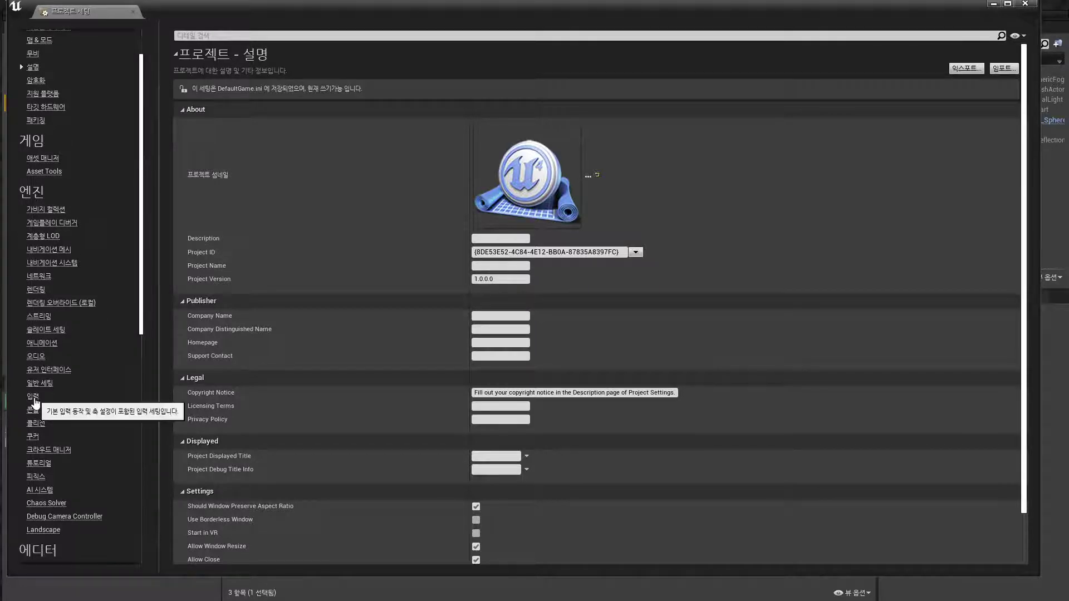
left_click(35, 399)
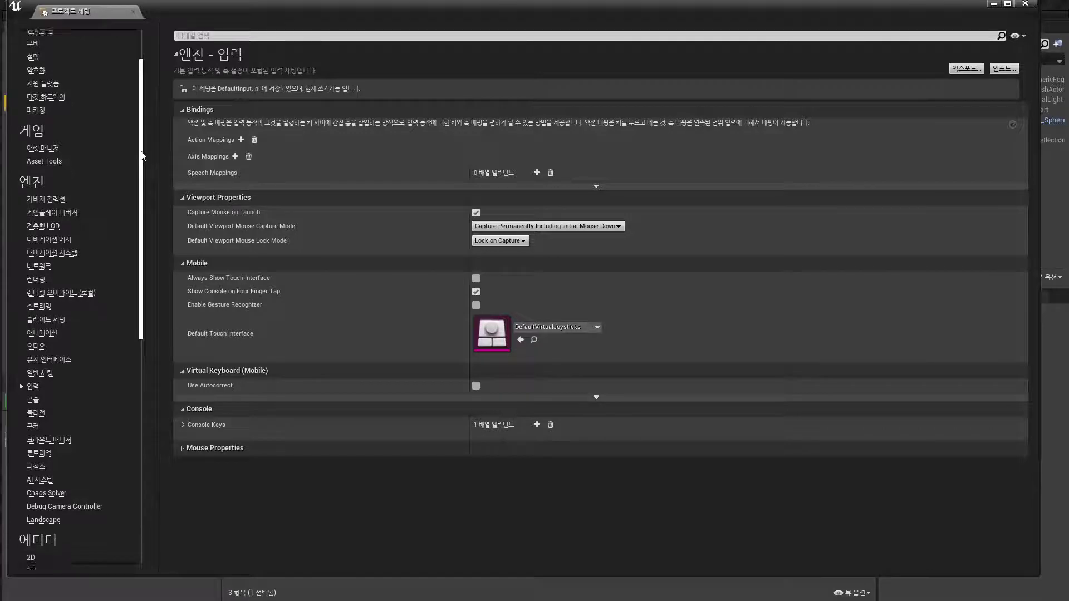
left_click_drag(143, 149, 142, 164)
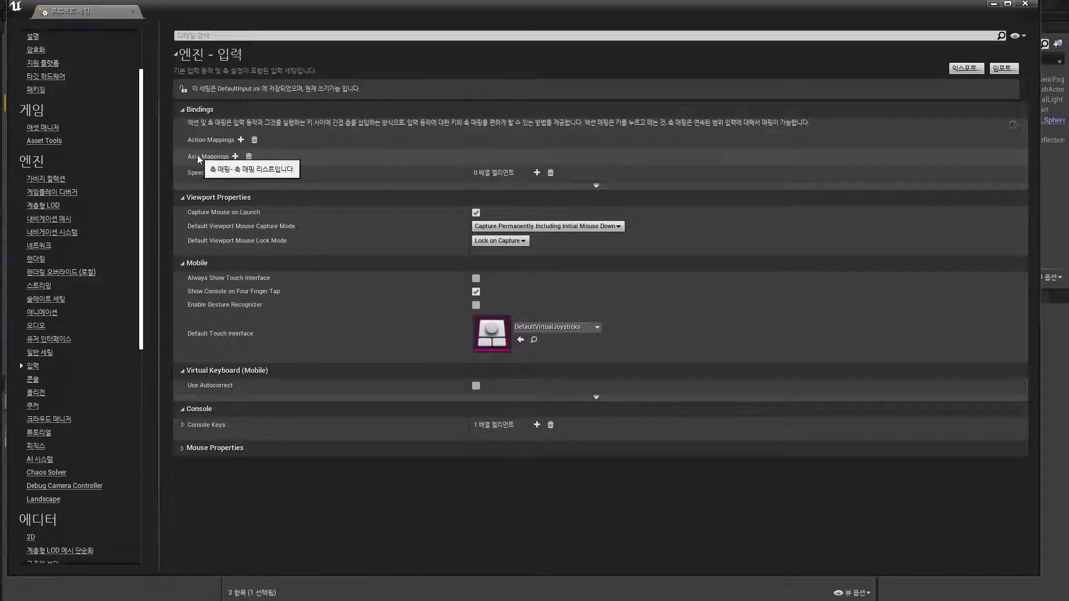
Add an axis mapping and name it 전후이동.
left_click(236, 157)
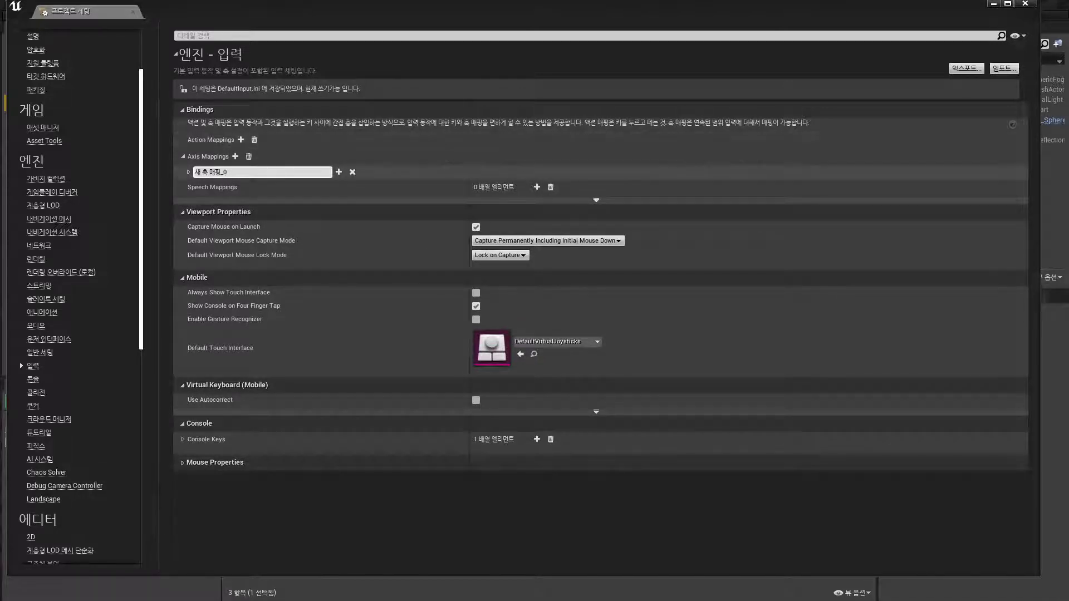
left_click(262, 172)
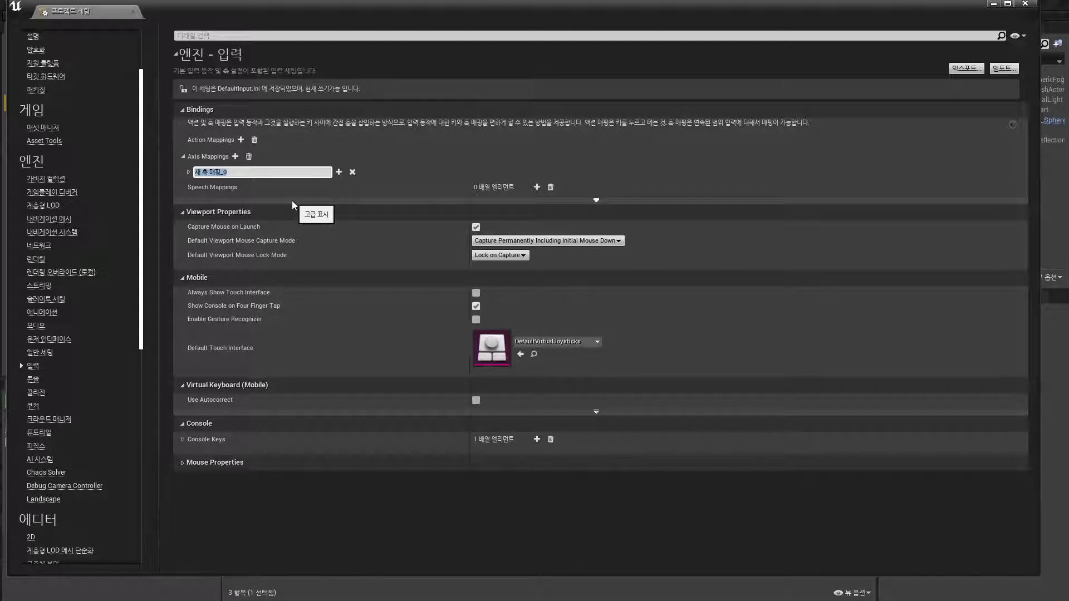
type("전후이동")
key("Return")
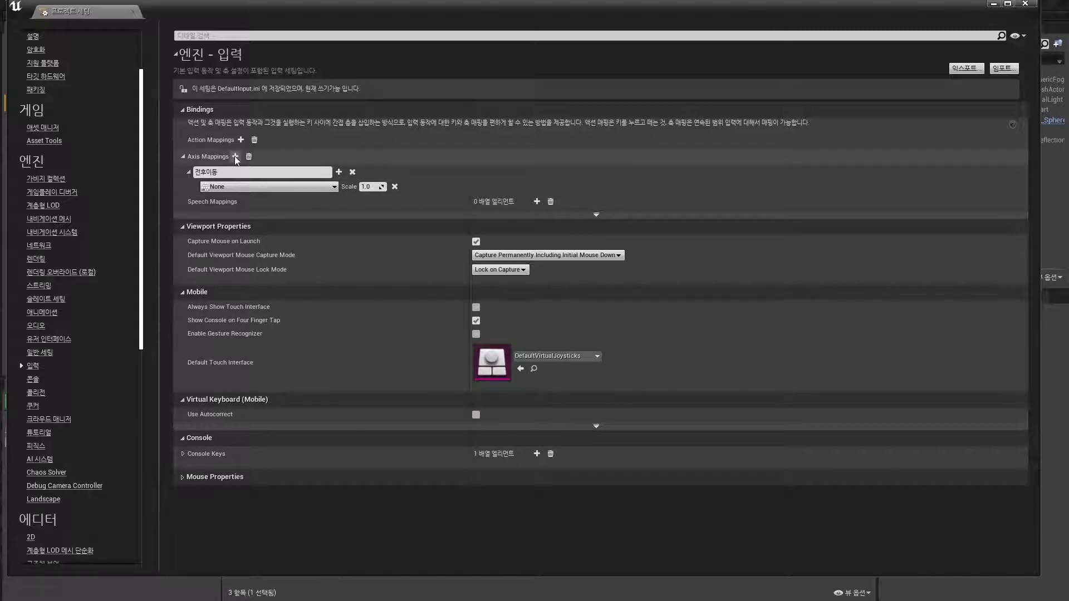
Add a second key slot to the 전후이동 axis mapping and assign the keyboard W key to its first slot.
left_click(338, 173)
left_click(303, 187)
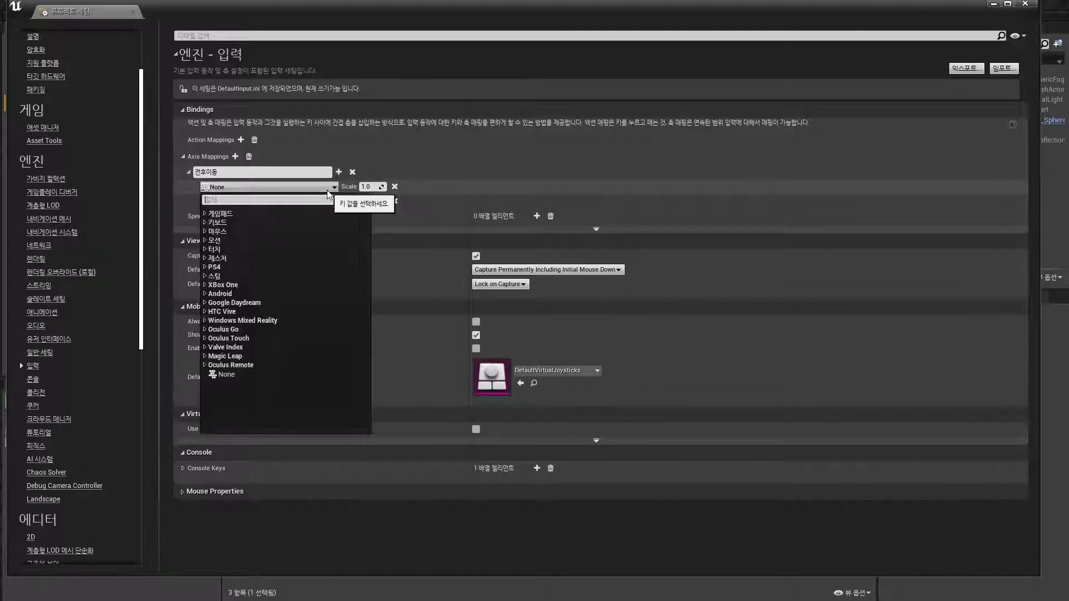
left_click(214, 222)
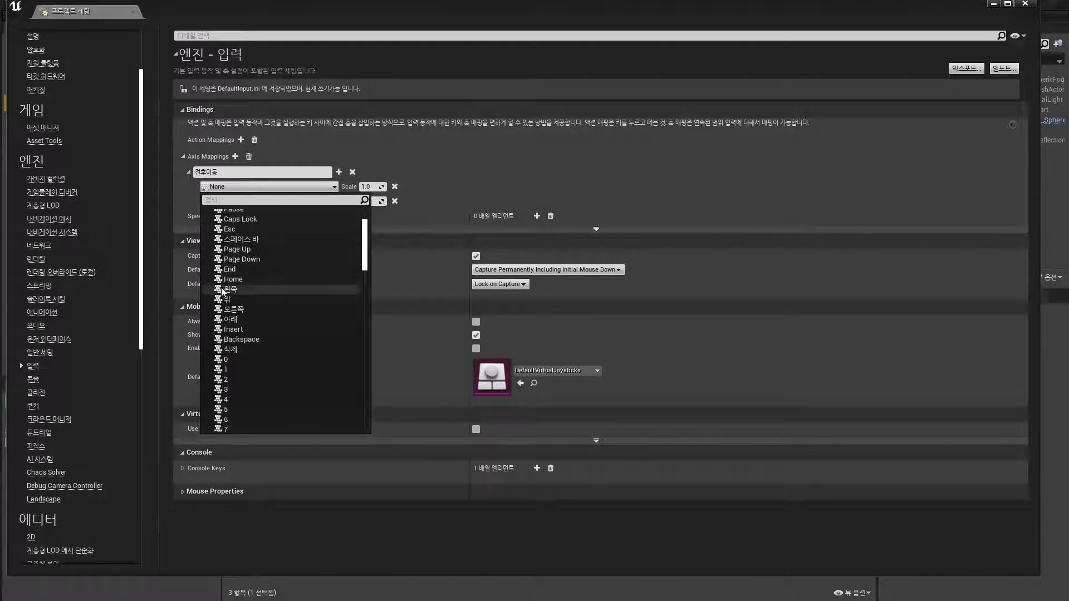
scroll(221, 290, "down", 7)
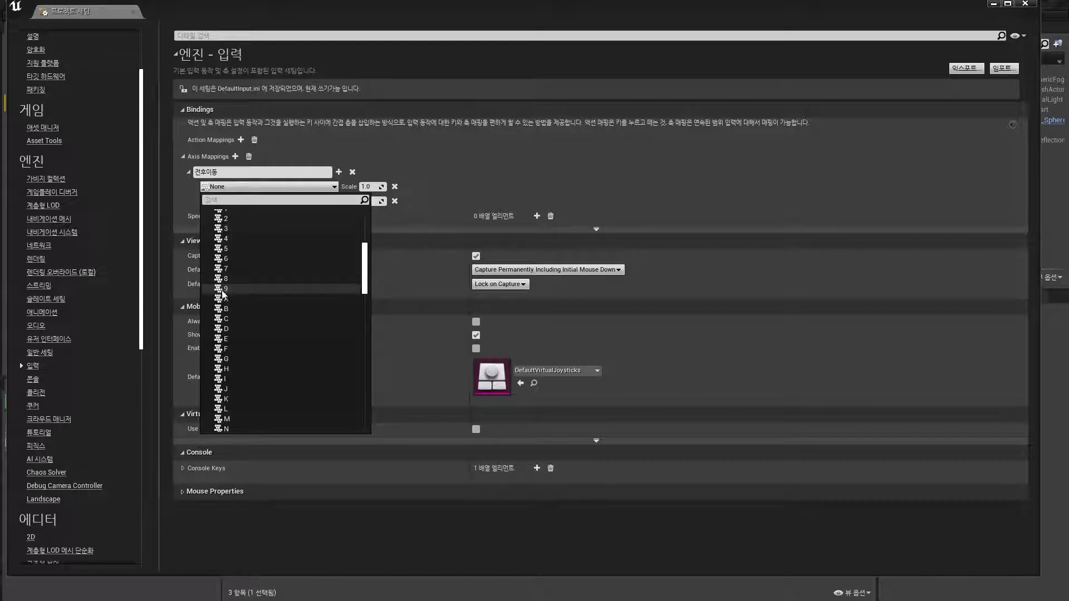
scroll(221, 292, "down", 4)
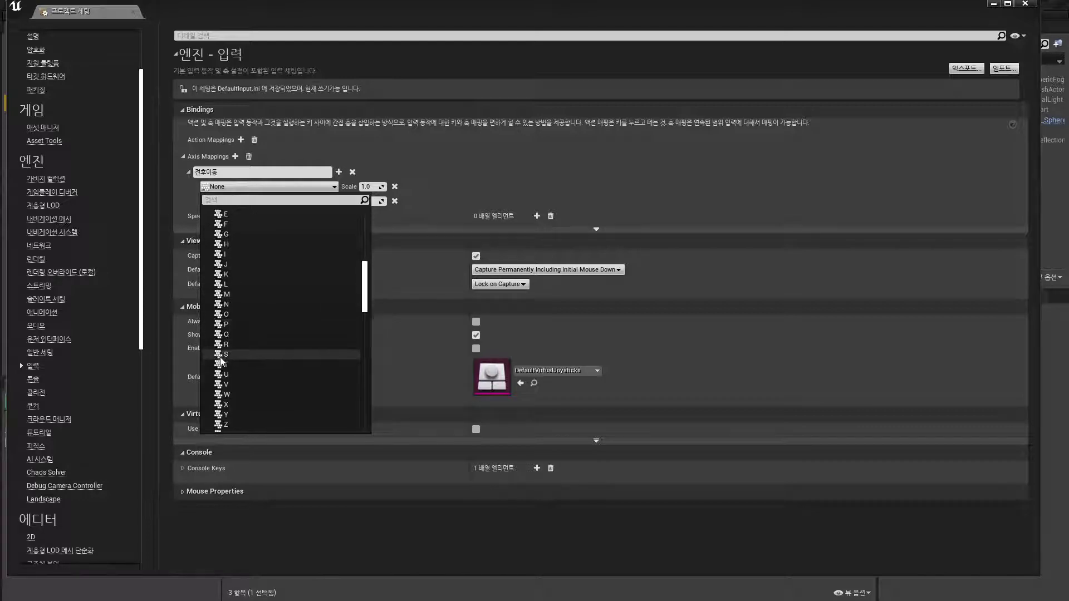
left_click(224, 394)
Assign the keyboard S key to the second slot of 전후이동 and set its scale to -1.0.
left_click(333, 202)
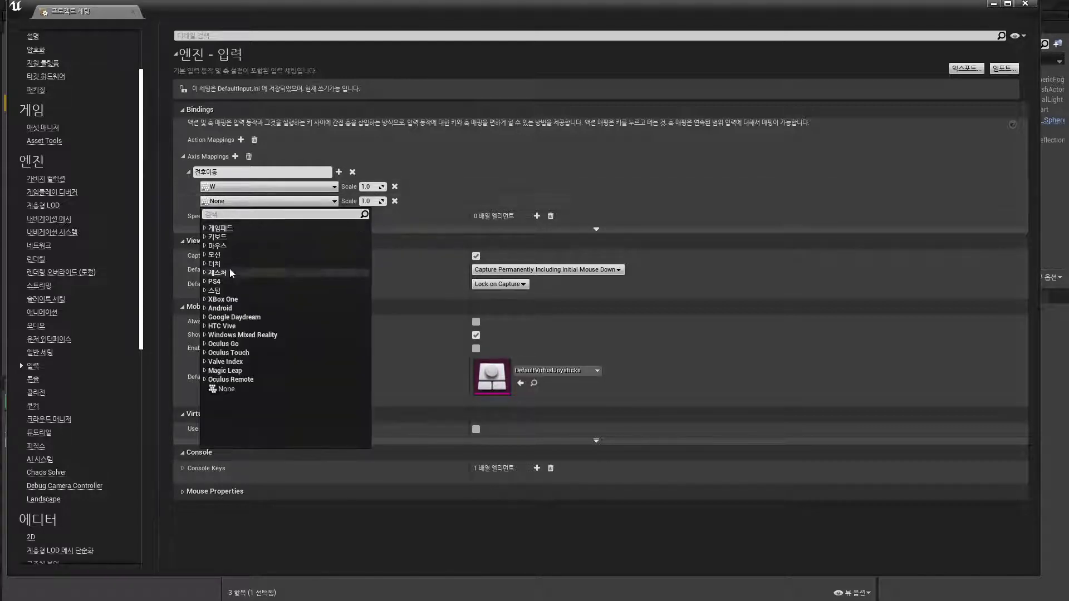
left_click(205, 228)
scroll(246, 309, "down", 5)
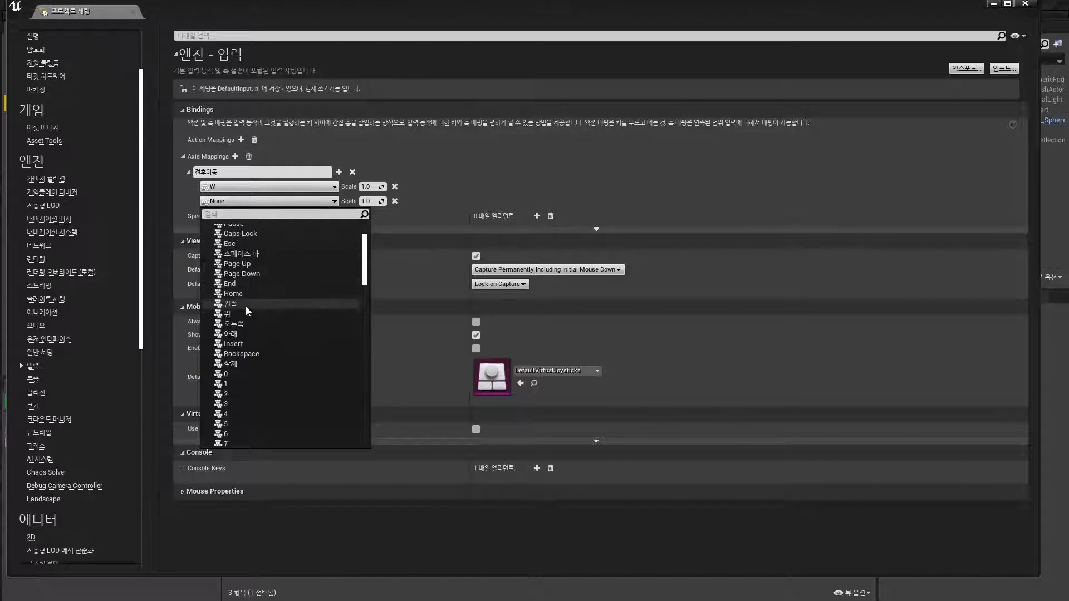
scroll(247, 310, "down", 4)
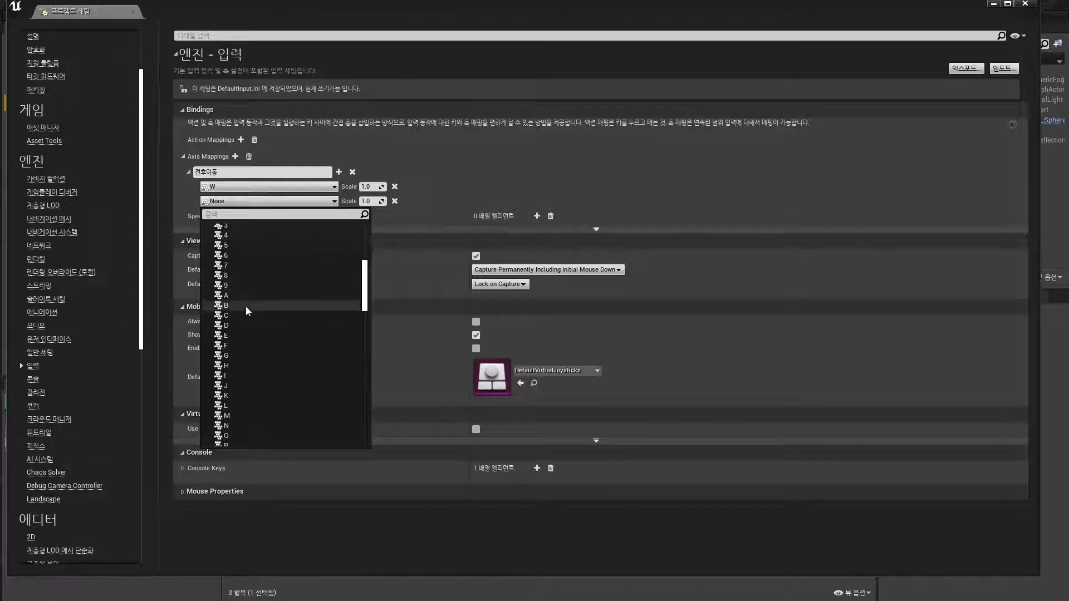
left_click(222, 422)
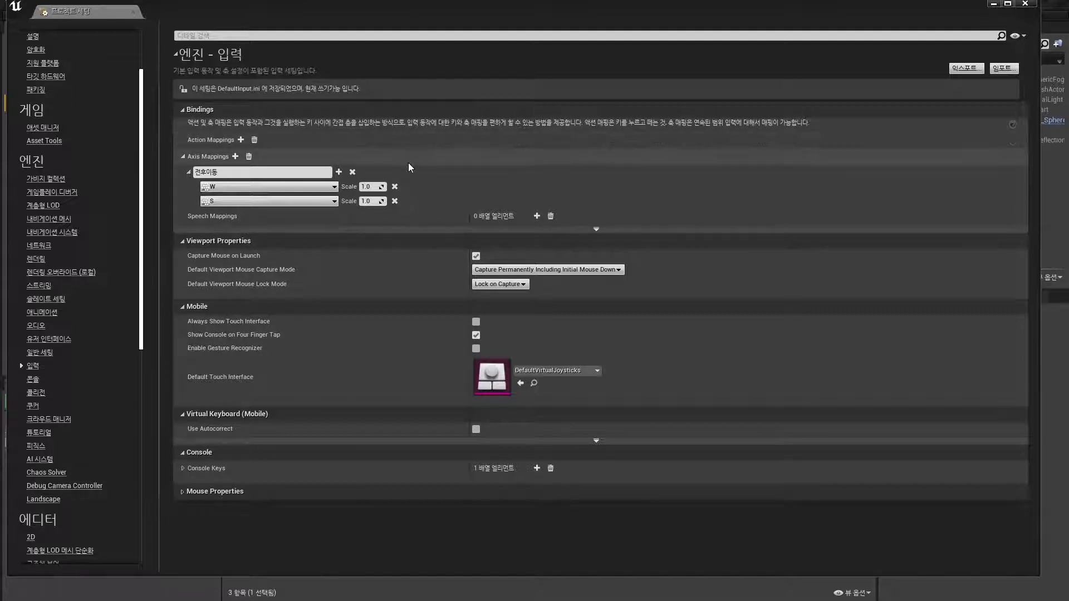
left_click(372, 201)
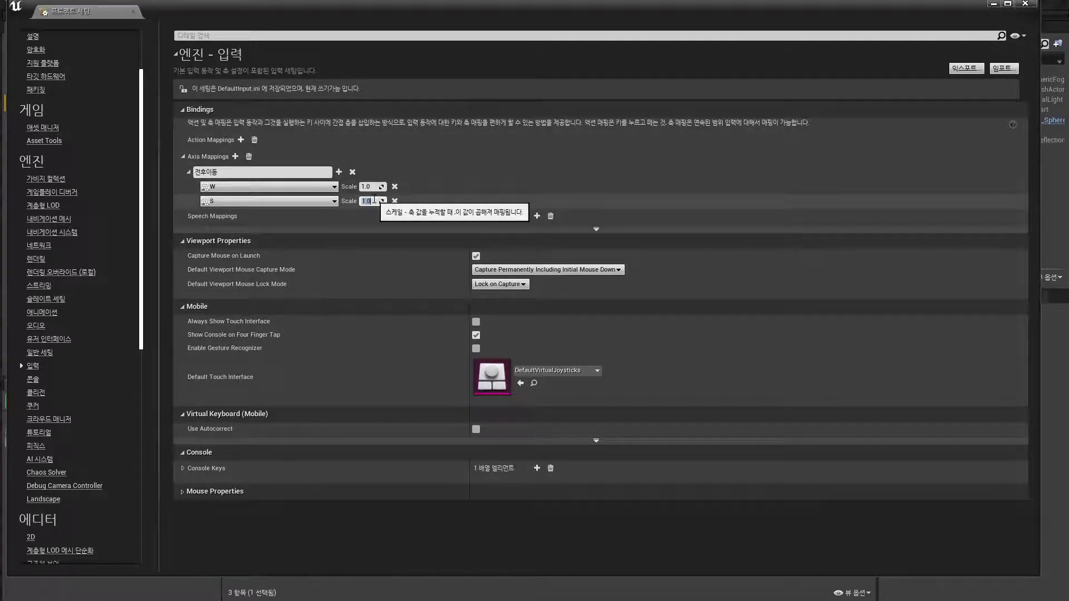
type("-1.0")
Add another axis mapping below 전후이동 and name it 좌우이동.
left_click(235, 156)
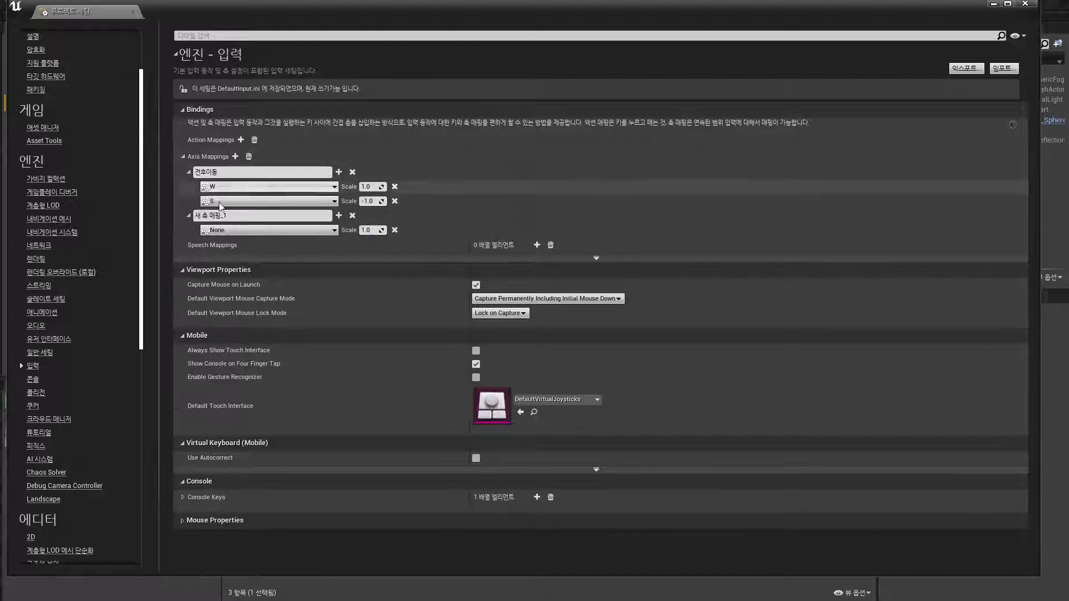
left_click_drag(239, 216, 155, 217)
type("좌우이")
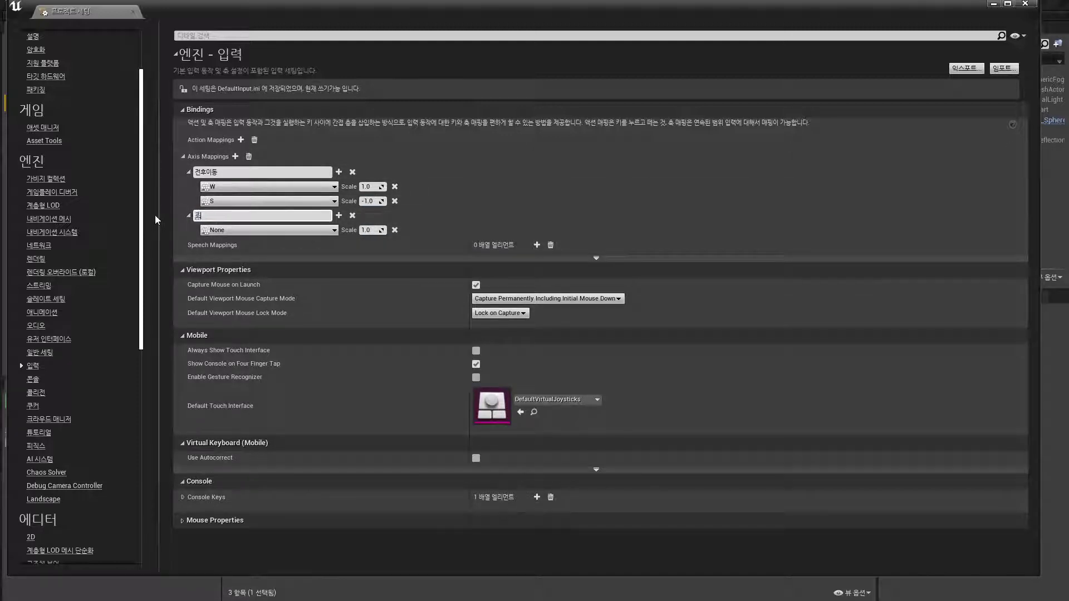
key("BackSpace")
key("BackSpace")
type("회전")
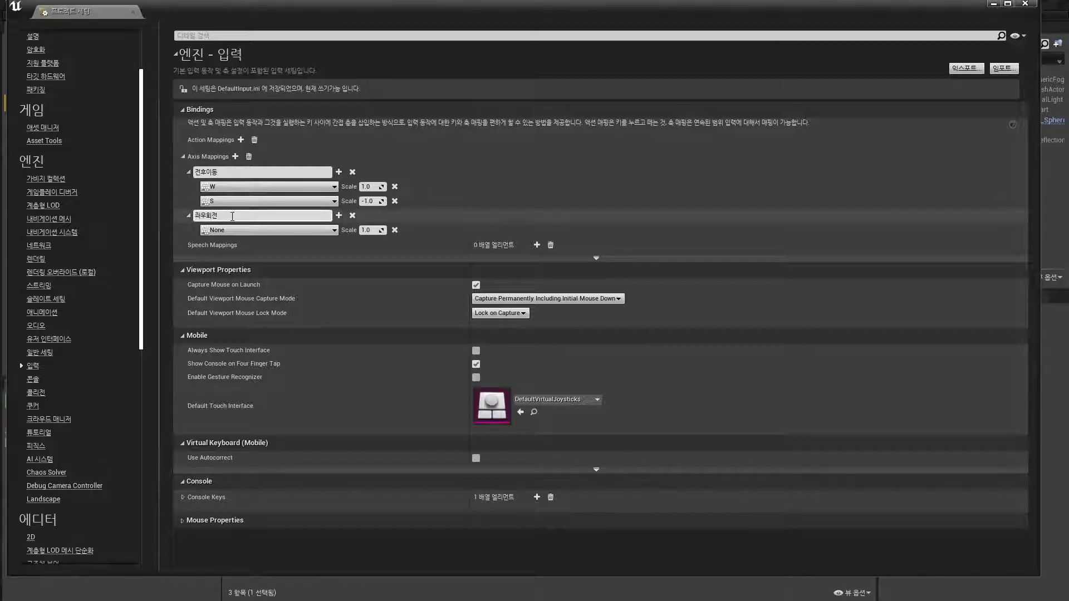
key("BackSpace")
key("BackSpace")
type("이동")
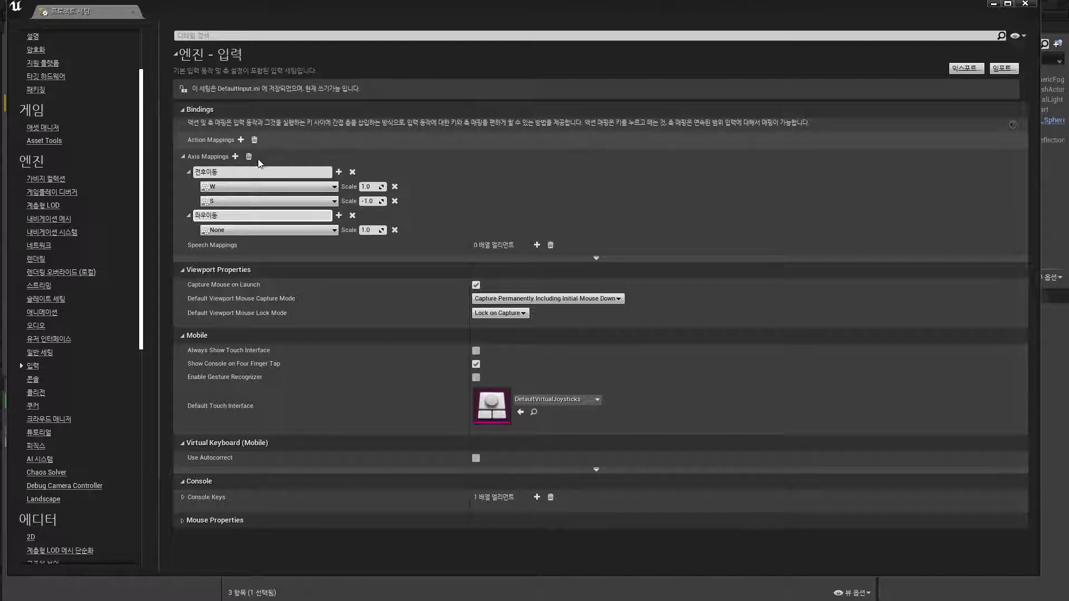
Add a second key slot to the 좌우이동 axis mapping and assign the keyboard A key to its first slot.
left_click(235, 157)
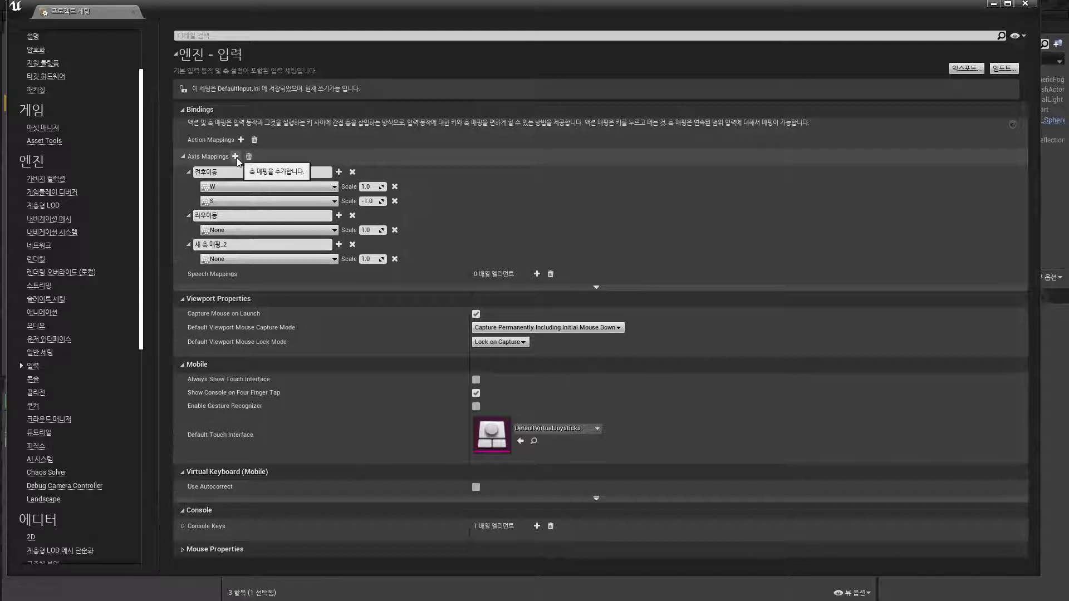
left_click(353, 244)
left_click(339, 216)
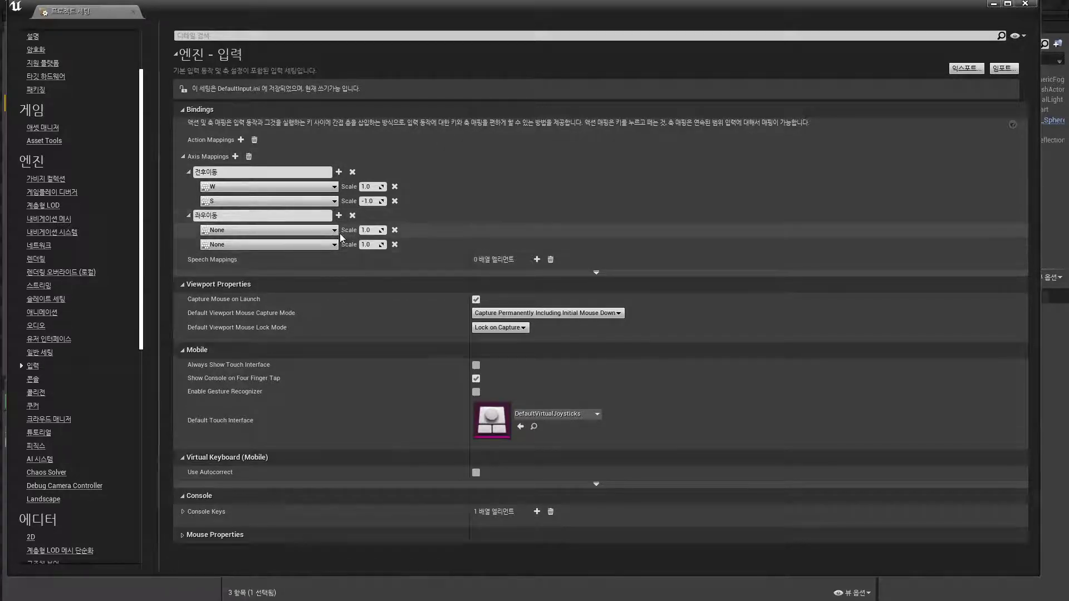
left_click(334, 231)
left_click(206, 266)
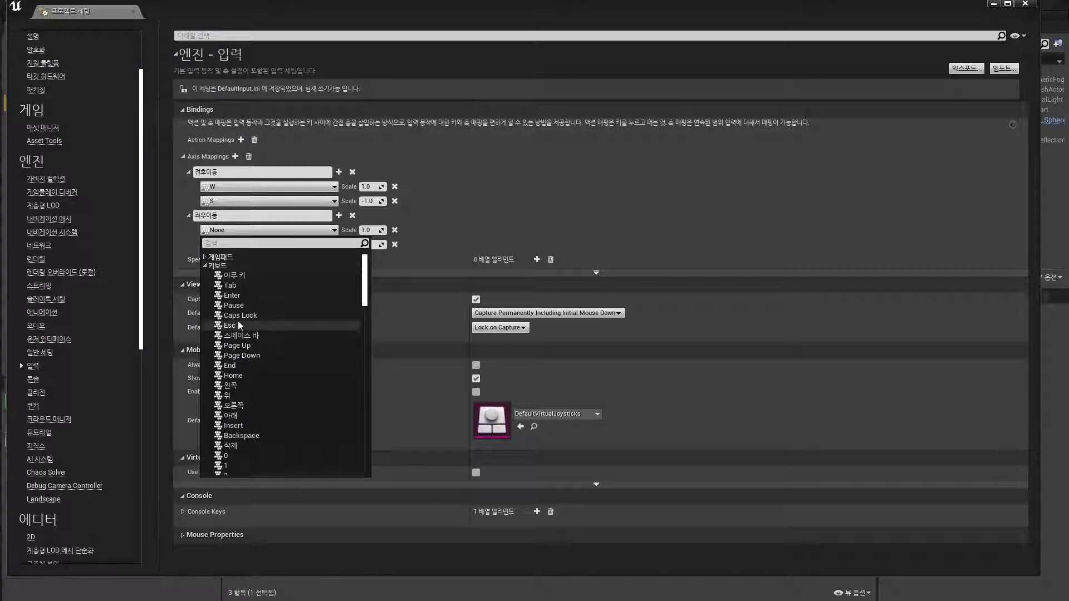
scroll(239, 318, "down", 5)
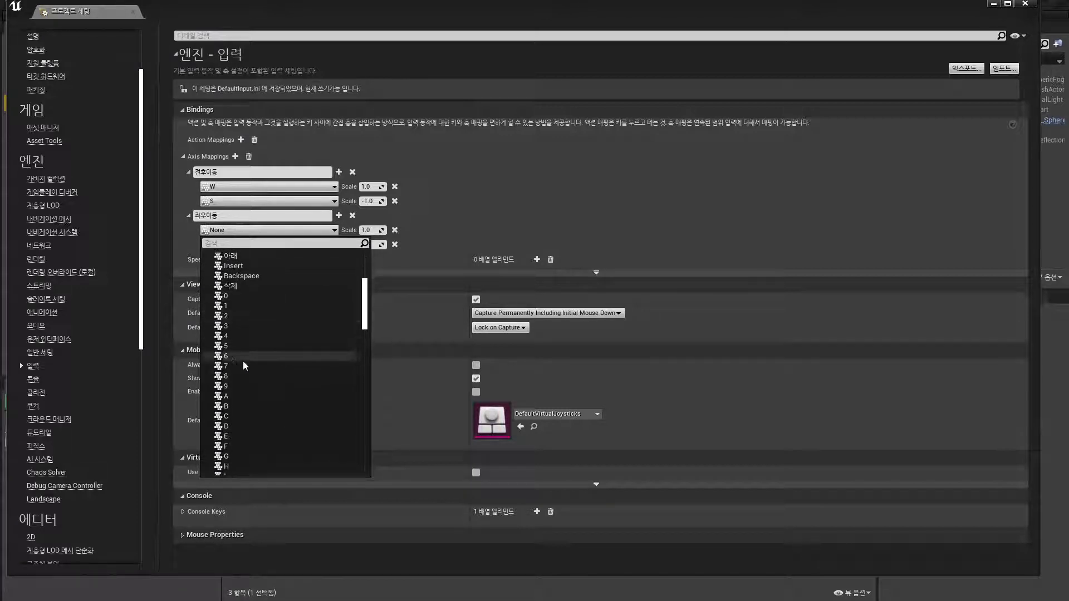
left_click(238, 396)
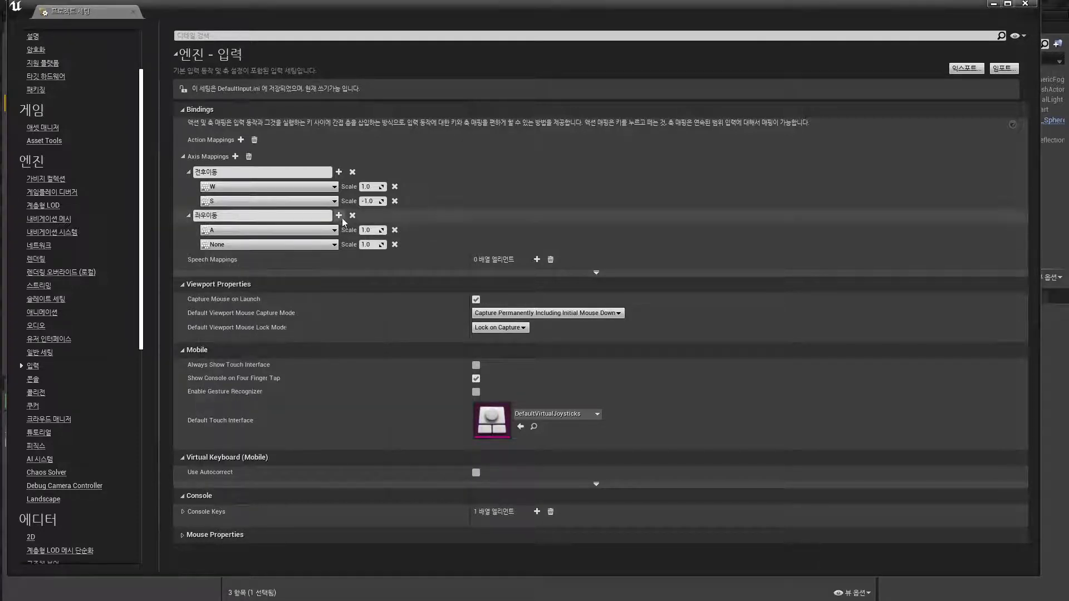
Assign the keyboard D key to the second slot of 좌우이동 and set the A key's scale to -1.0.
left_click(332, 244)
scroll(248, 390, "down", 3)
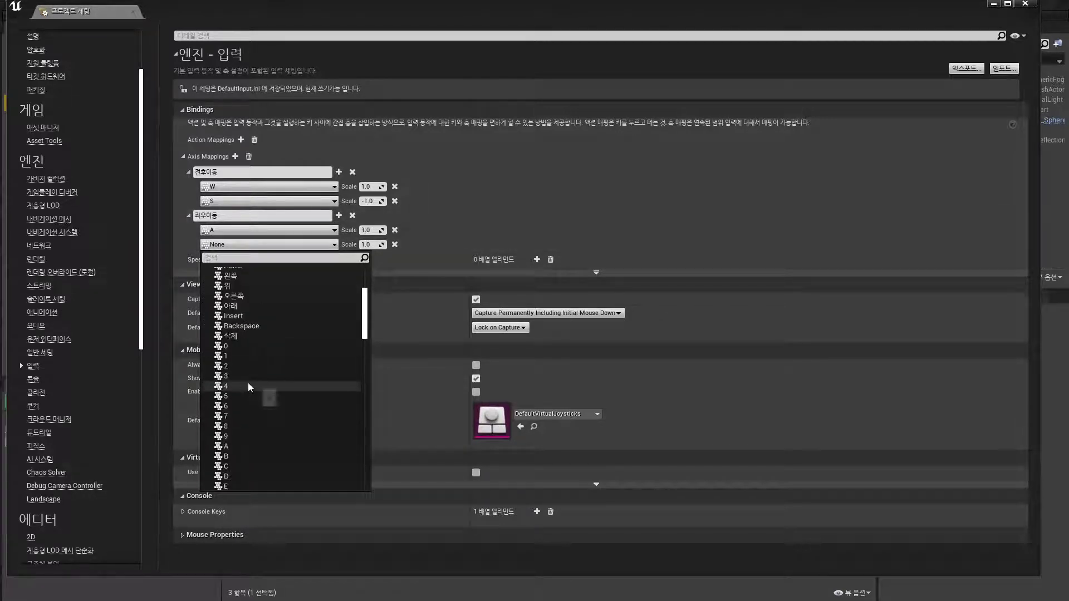
left_click(229, 477)
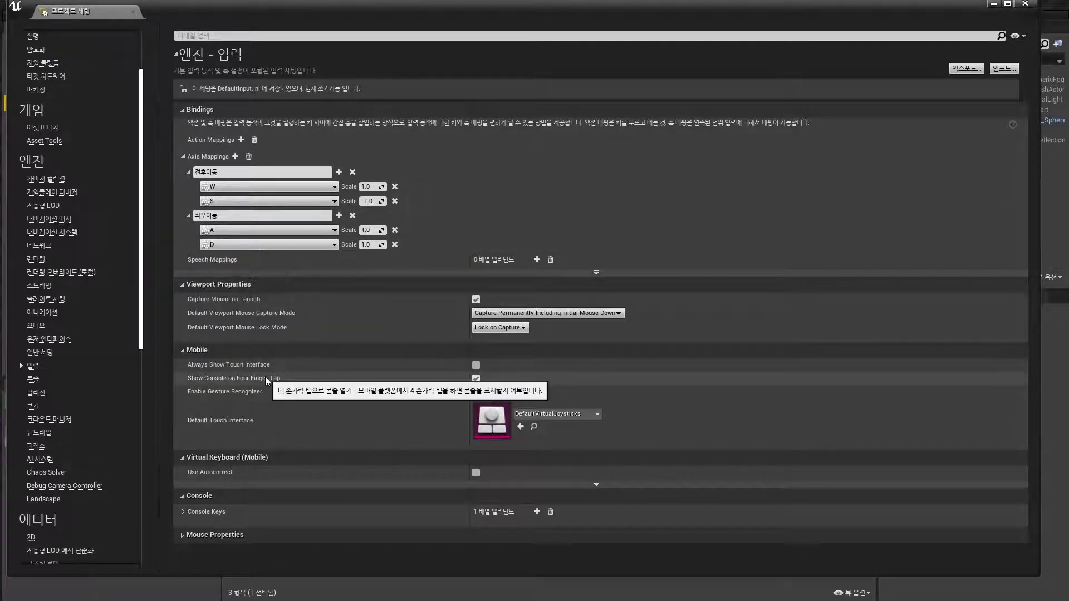
left_click(378, 231)
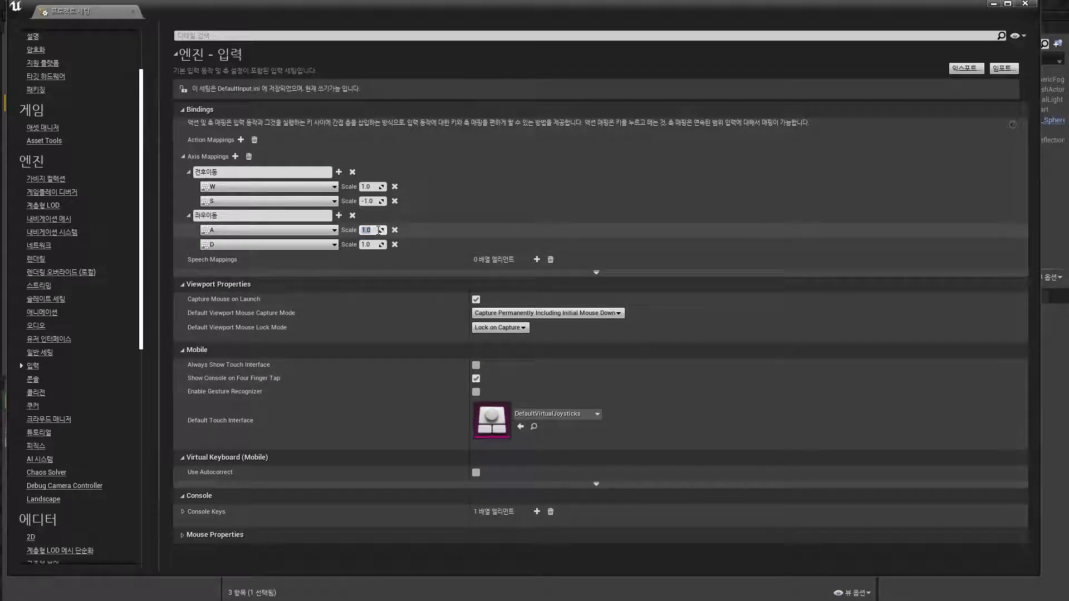
type("-1.0")
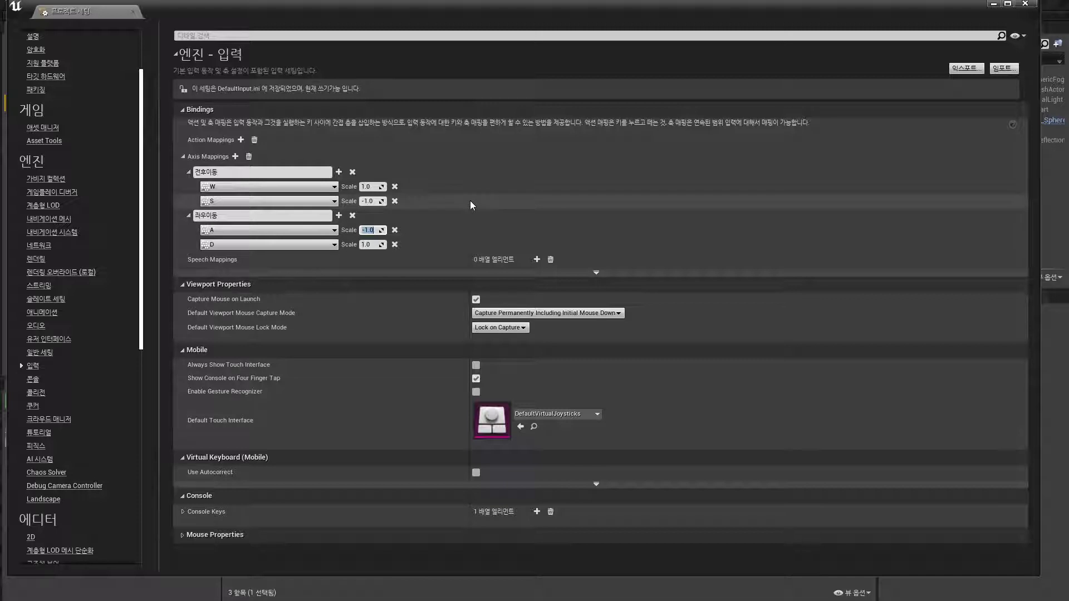
Add two more key slots to each of the 전후이동 and 좌우이동 axis mappings.
left_click(338, 173)
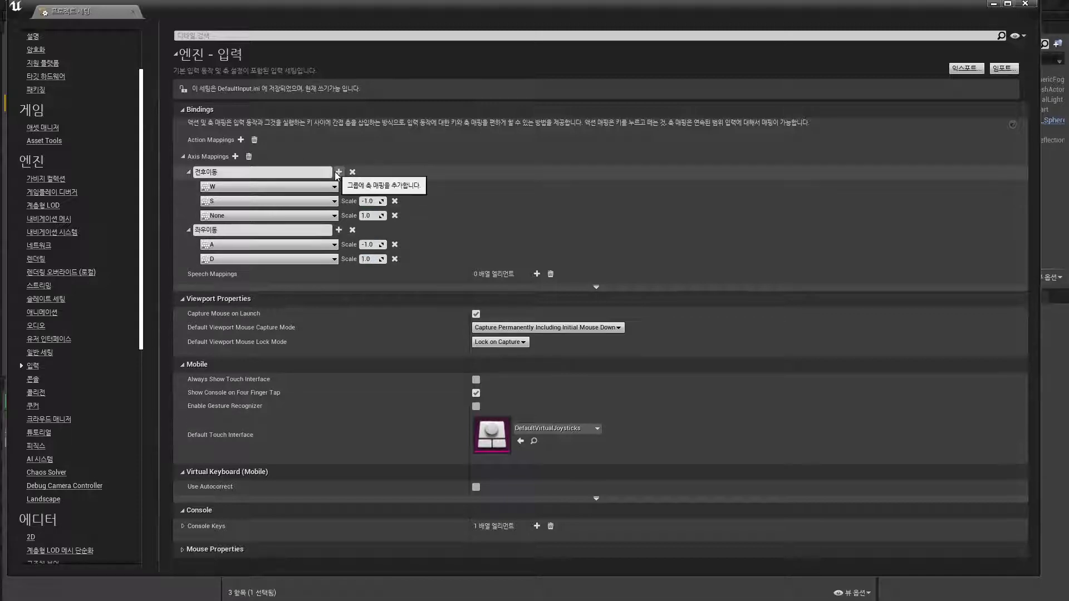
left_click(338, 172)
left_click(339, 245)
left_click(339, 244)
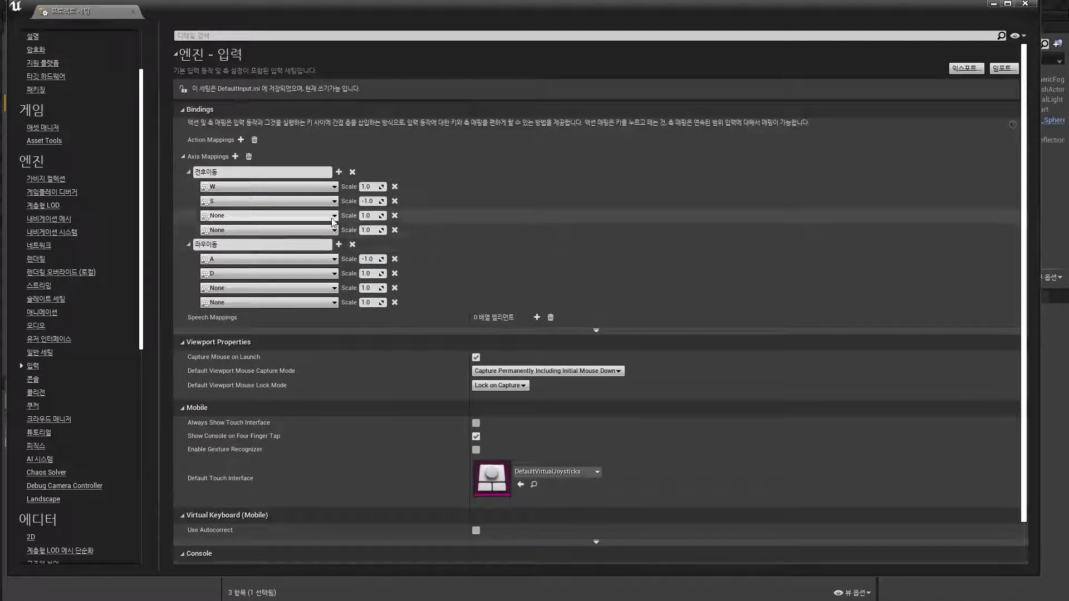
Assign the keyboard 위 and 아래 arrow keys to the empty 전후이동 slots and set the 아래 key's scale to -1.0.
left_click(333, 216)
left_click(218, 243)
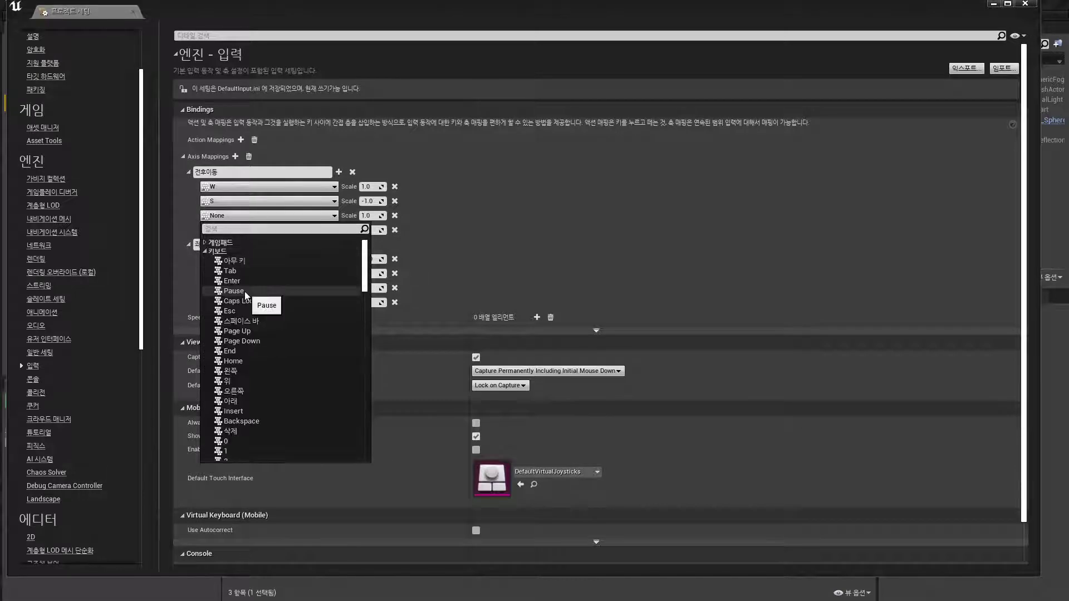
left_click(227, 381)
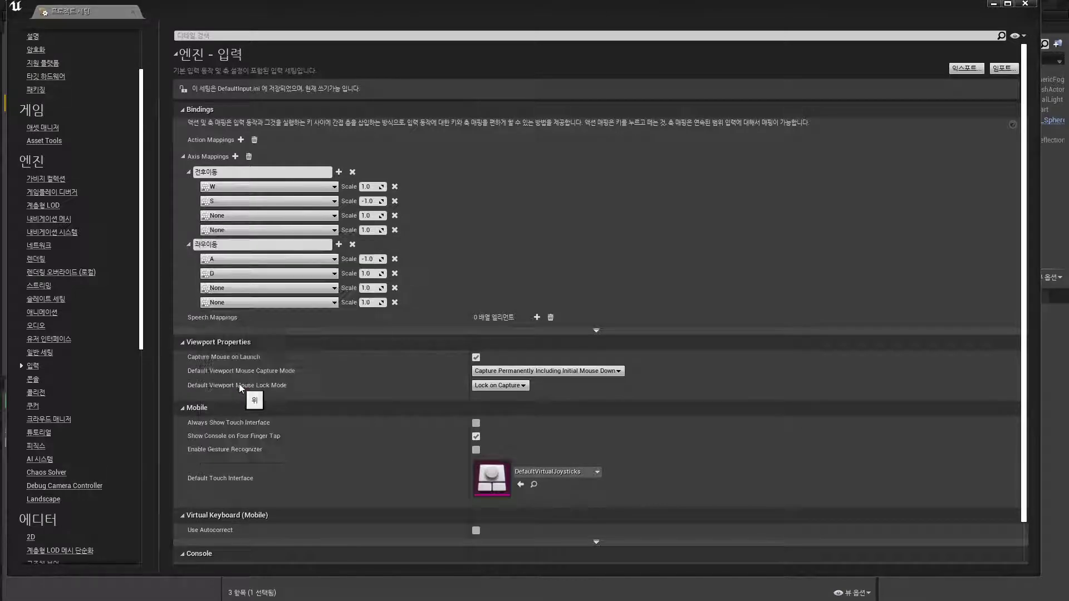
left_click(334, 231)
left_click(217, 266)
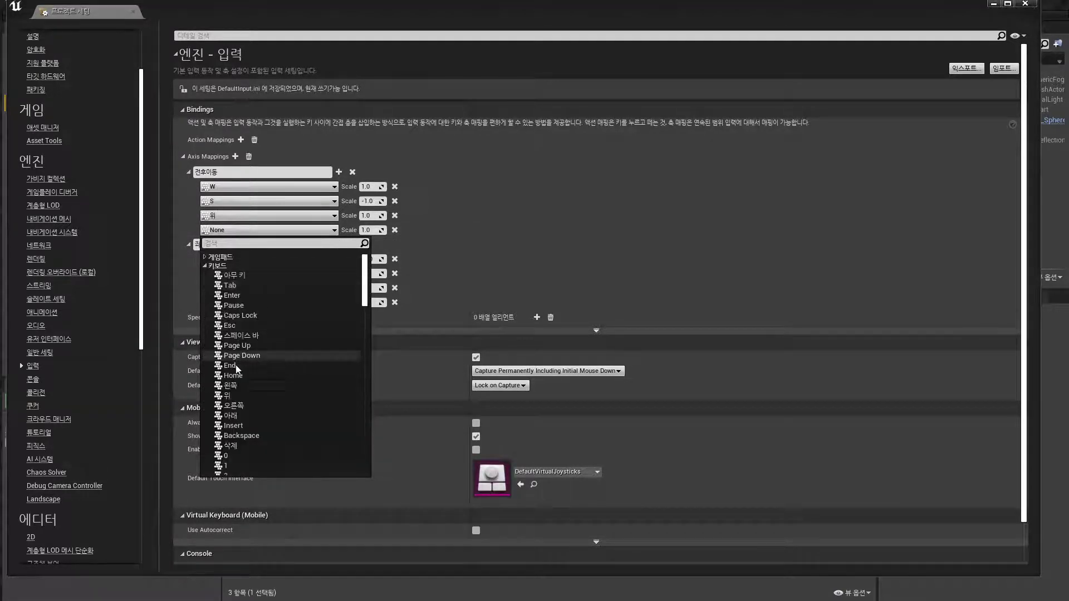
left_click(233, 416)
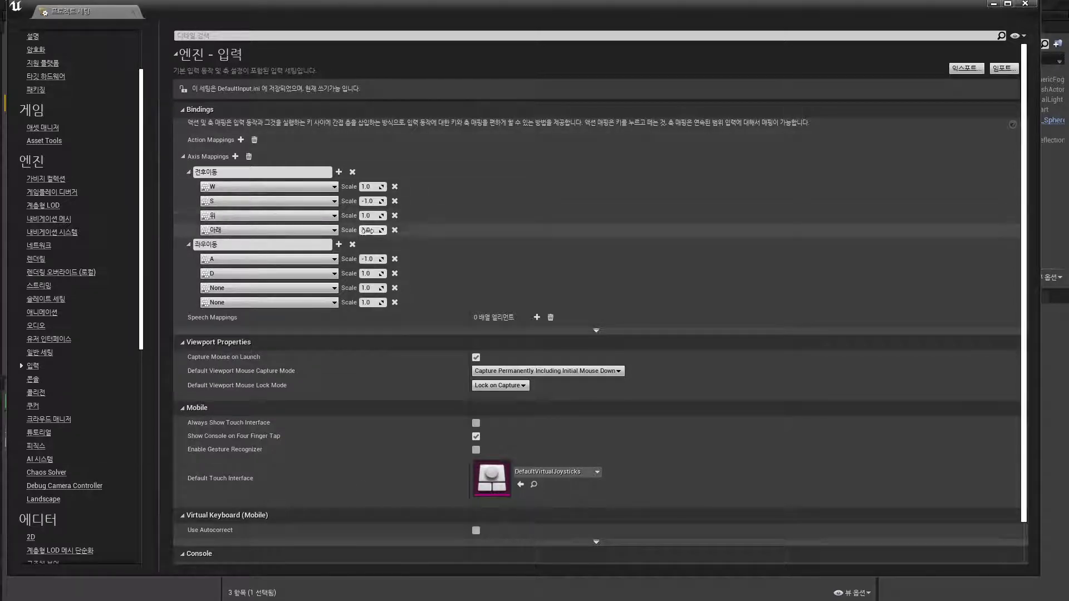
type("-1.0")
Assign the keyboard 왼쪽 and 오른쪽 arrow keys to the empty 좌우이동 slots and set the 왼쪽 key's scale to -1.0.
left_click(332, 302)
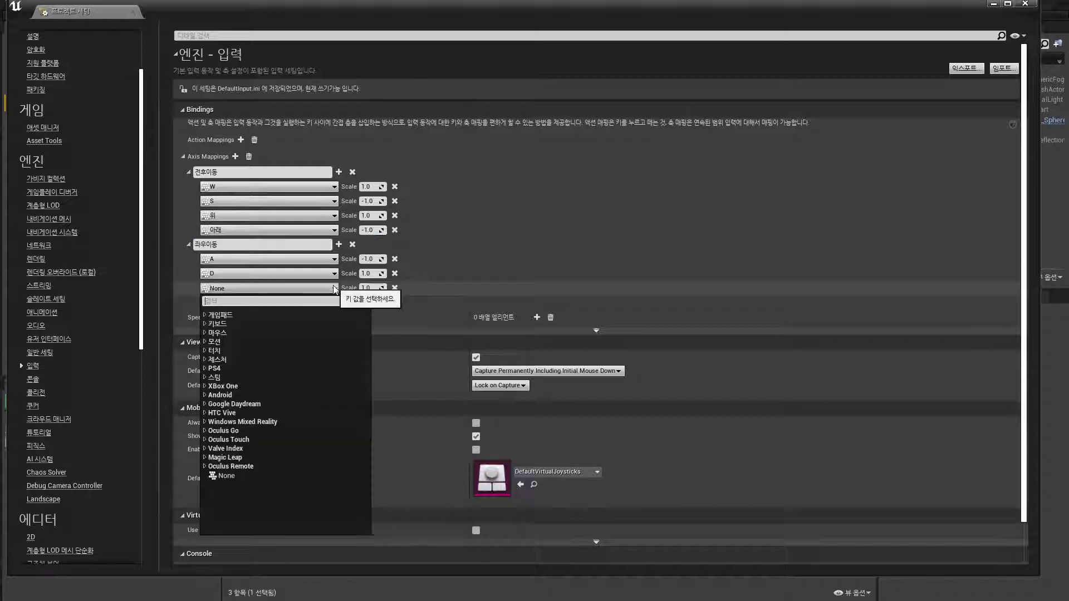
left_click(204, 324)
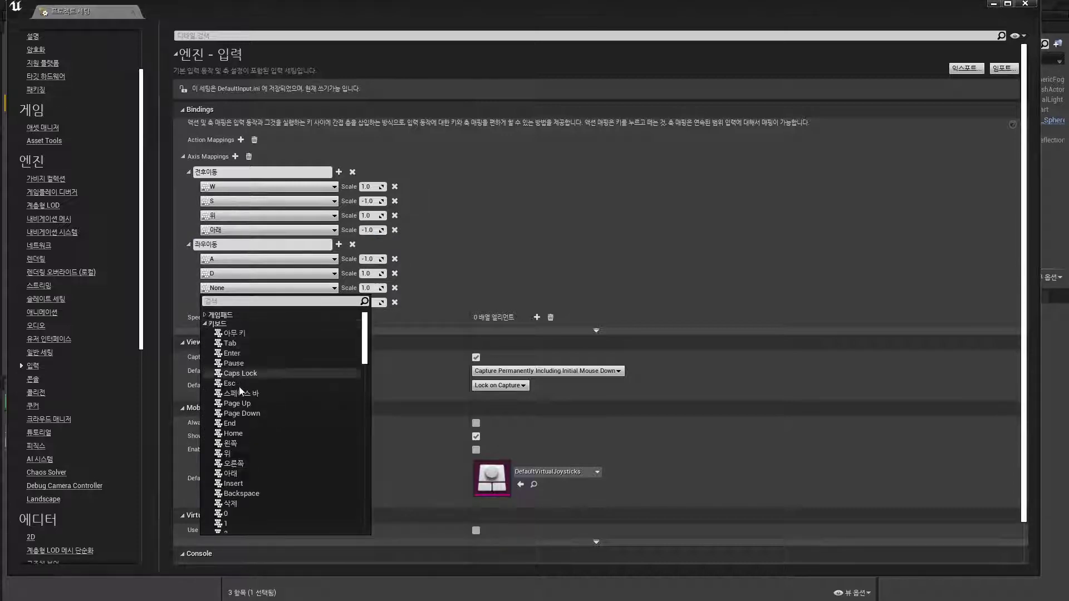
left_click(236, 442)
left_click(325, 304)
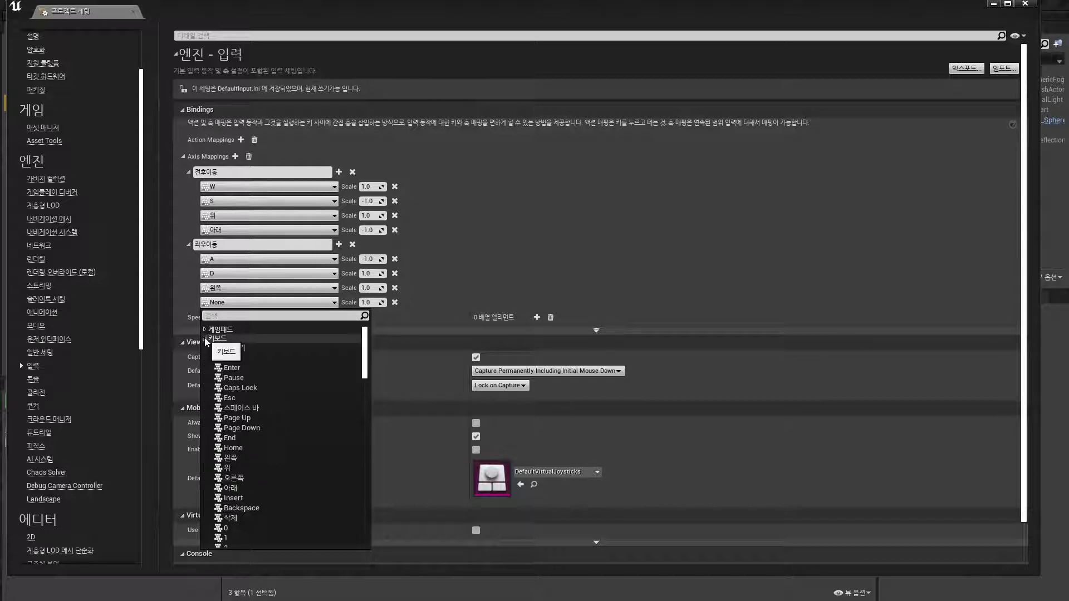
left_click(233, 478)
left_click(368, 288)
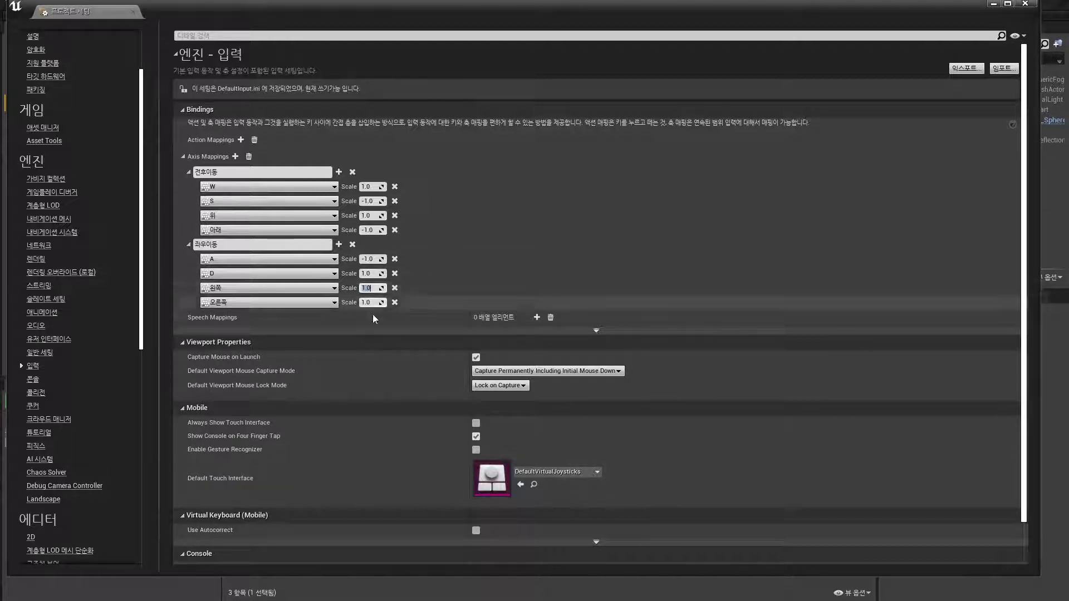
type("-1")
key("Return")
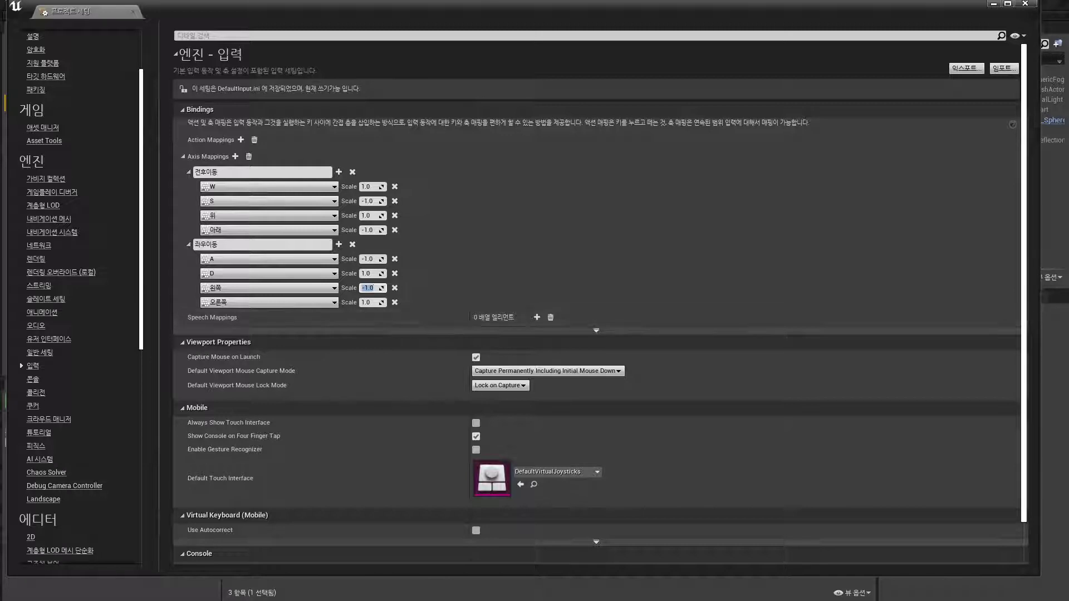
Close the project settings, open the 캐릭터_코코 blueprint, and show its event graph in a widened work area.
left_click(1025, 6)
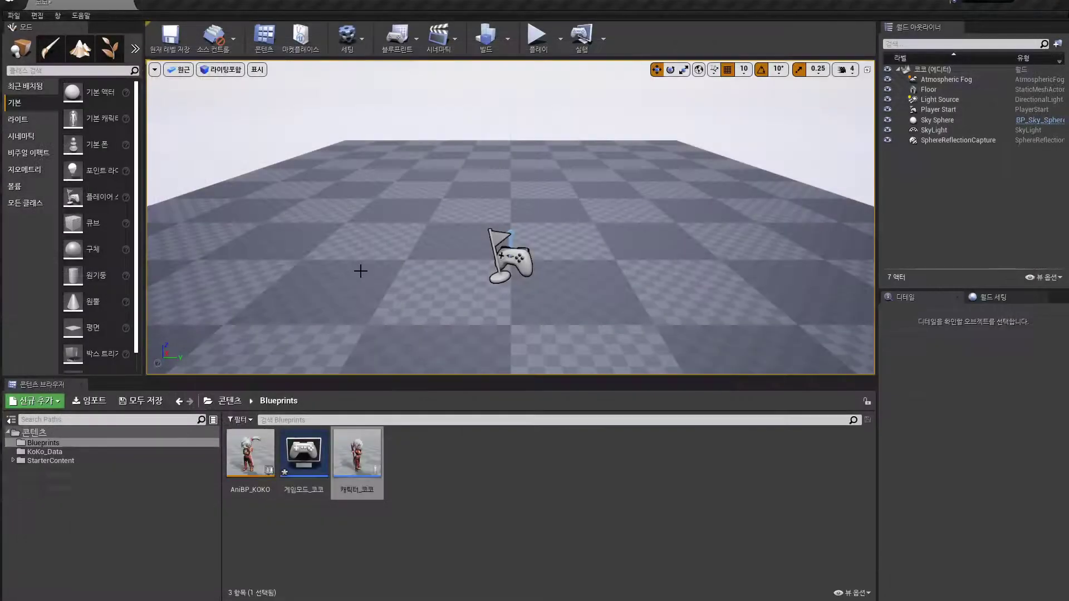
double_click(356, 454)
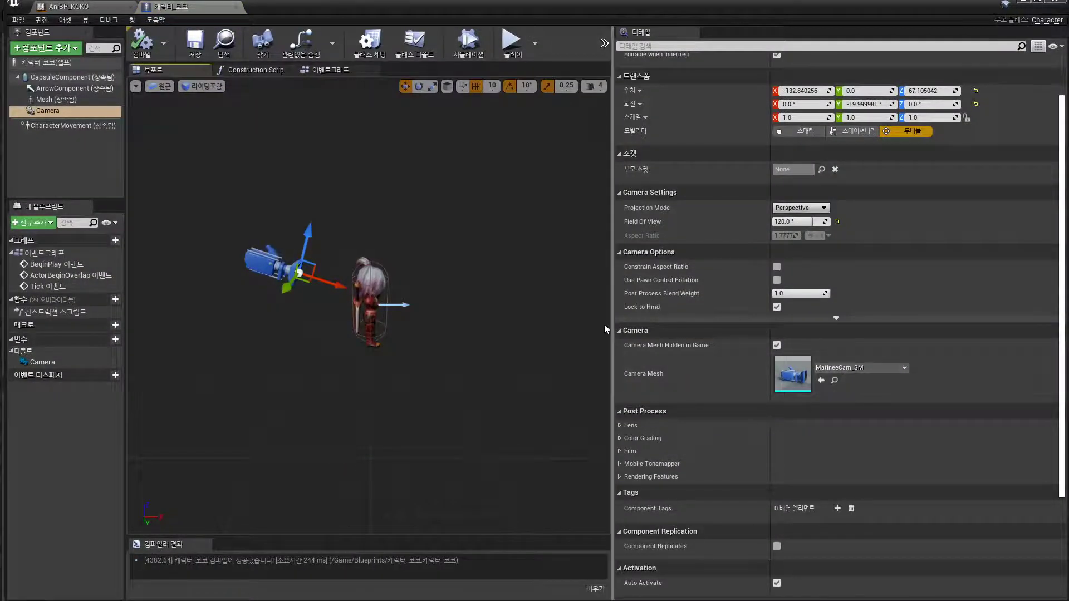
left_click_drag(613, 311, 805, 300)
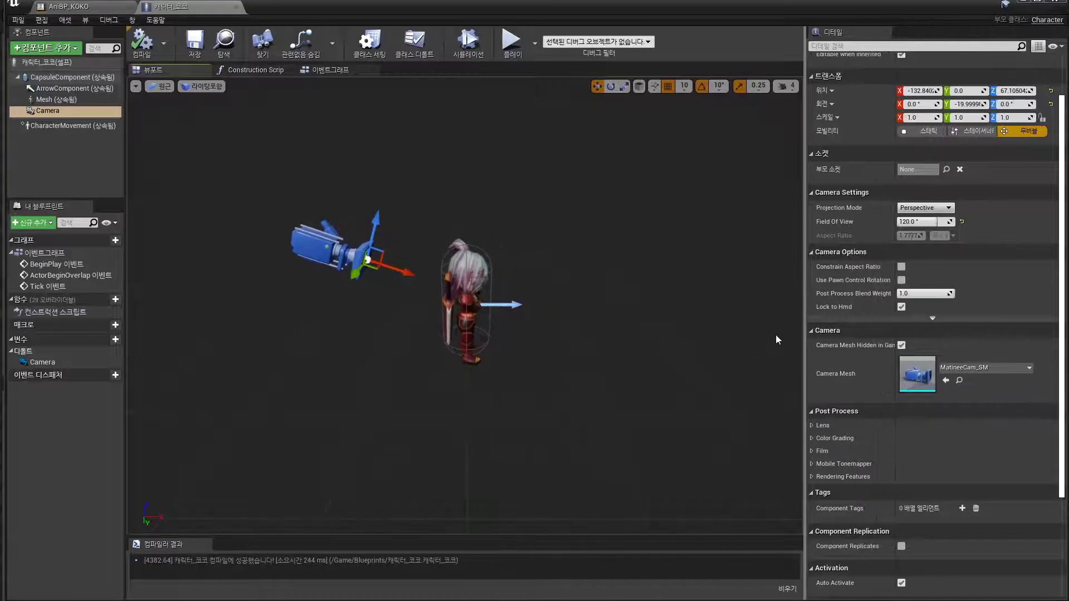
left_click(330, 69)
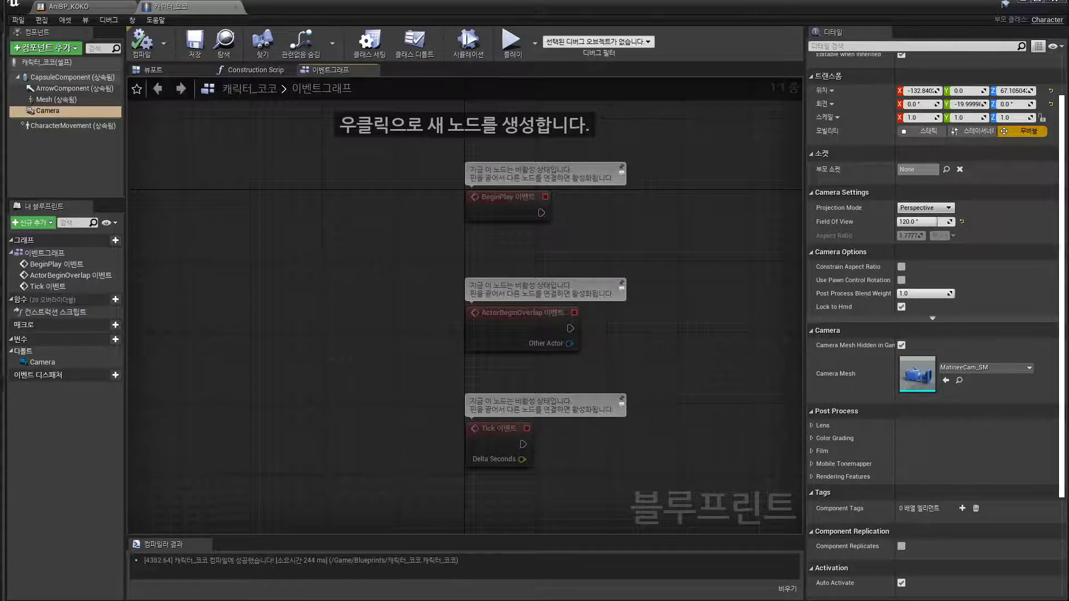
right_click_drag(670, 409, 382, 384)
right_click(469, 170)
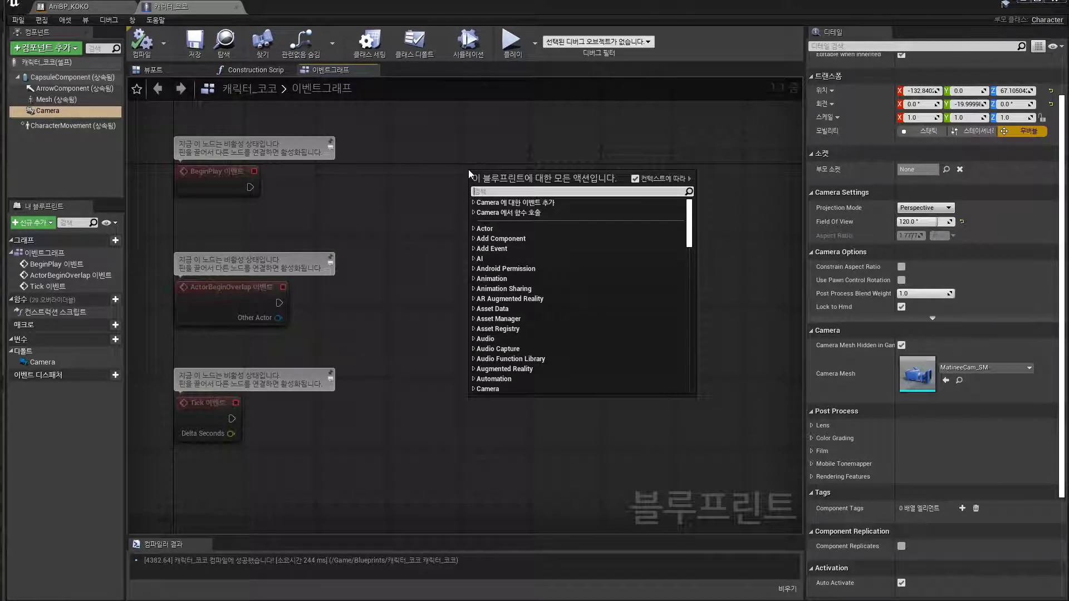
type("상호ㅏ")
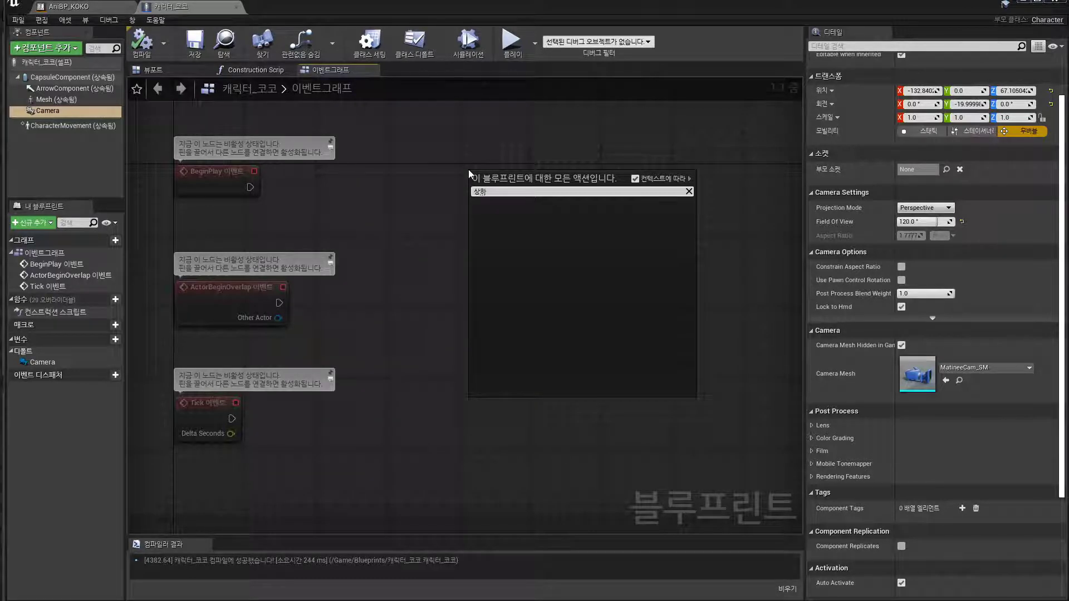
key("BackSpace")
key("BackSpace")
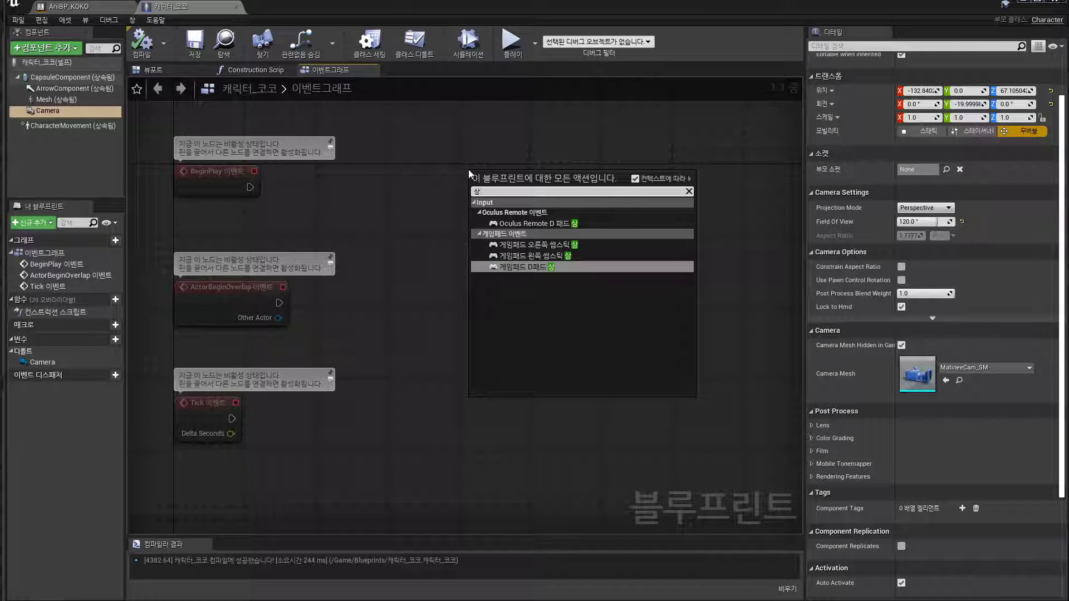
key("BackSpace")
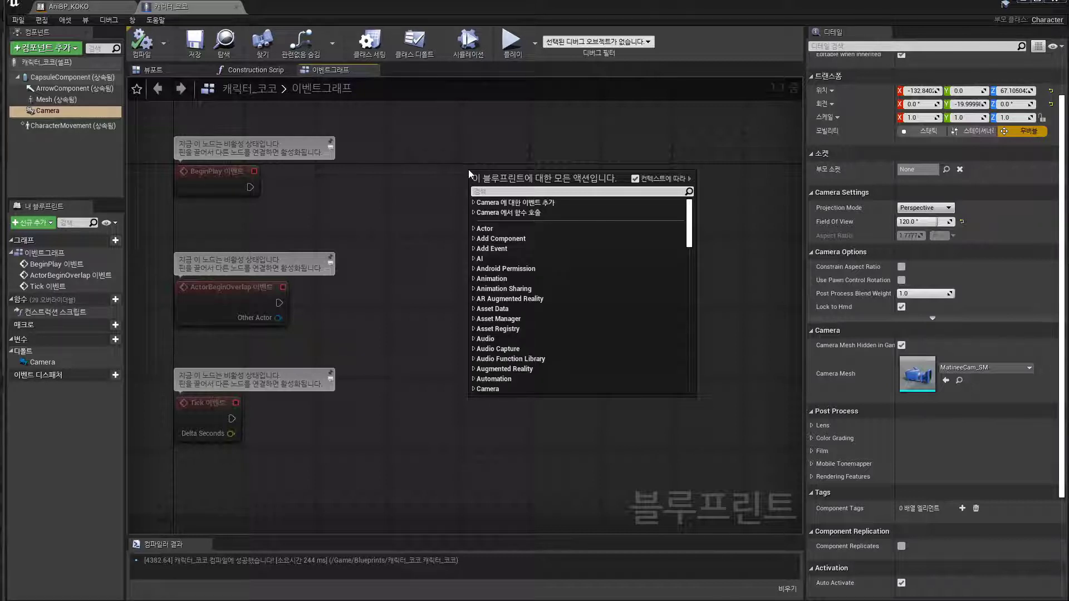
type("상해")
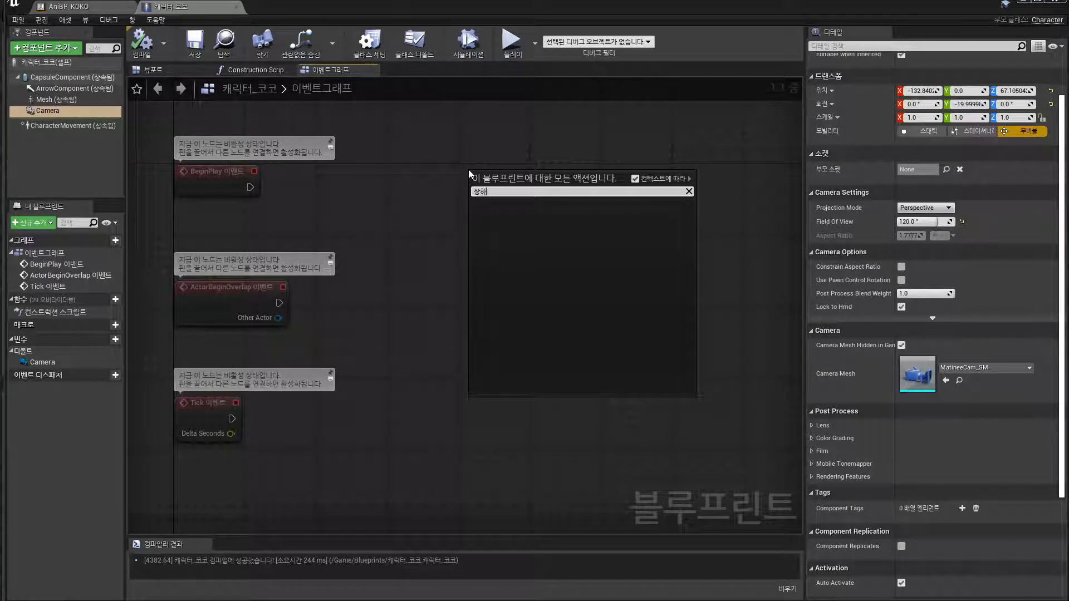
key("Escape")
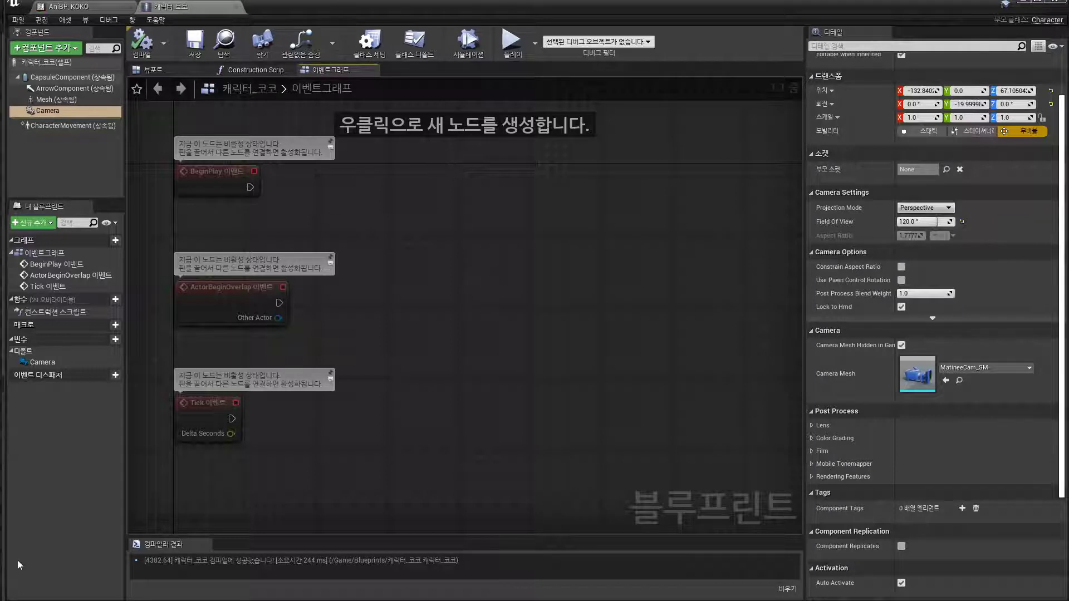
right_click(439, 301)
type("상")
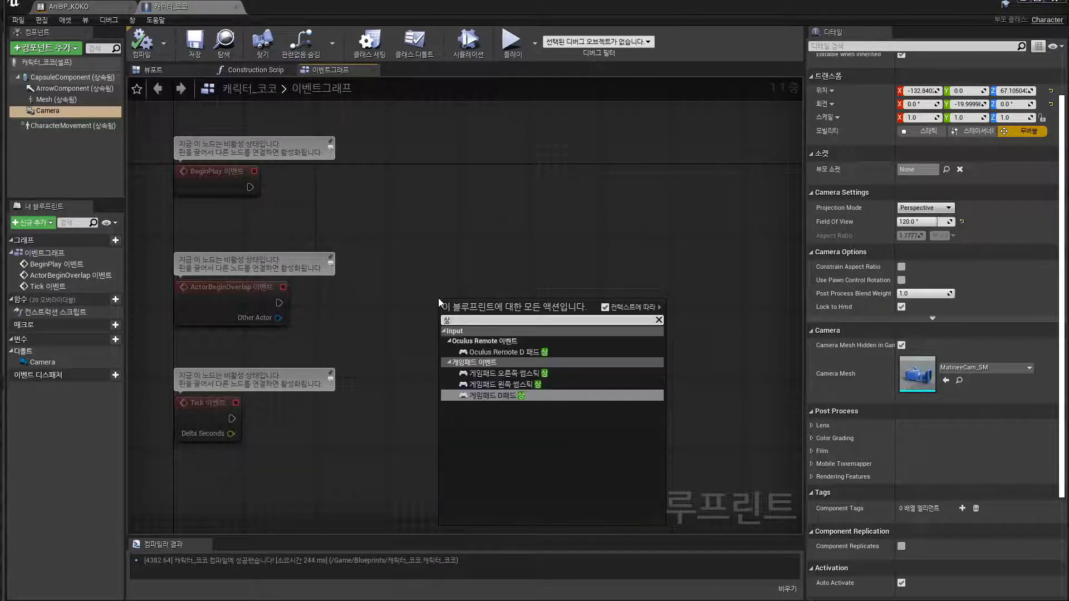
type("하")
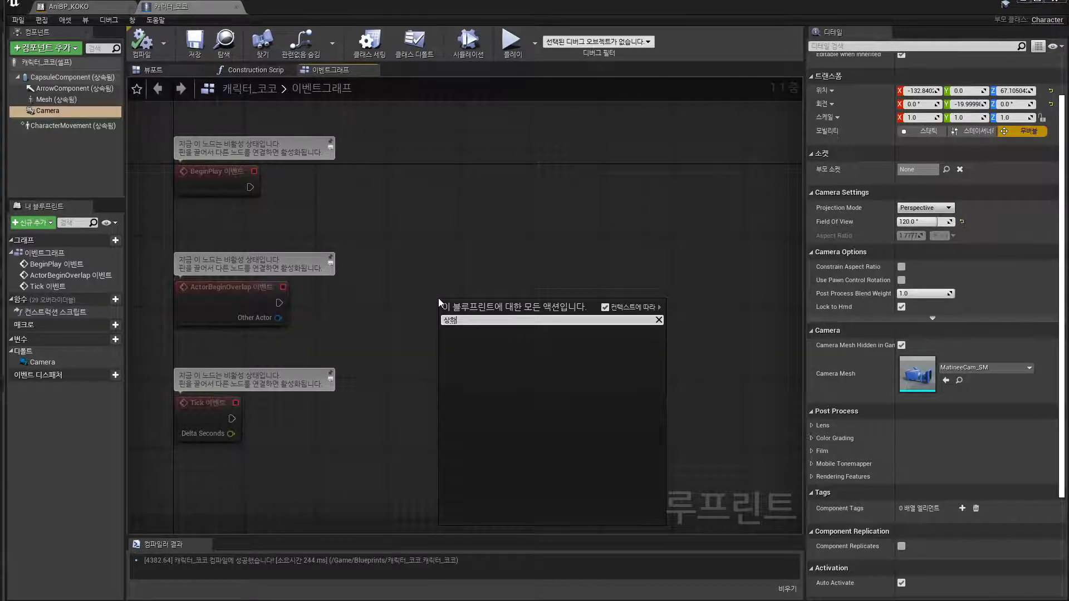
key("BackSpace")
key("BackSpace")
type("ㅅㅏㅇ")
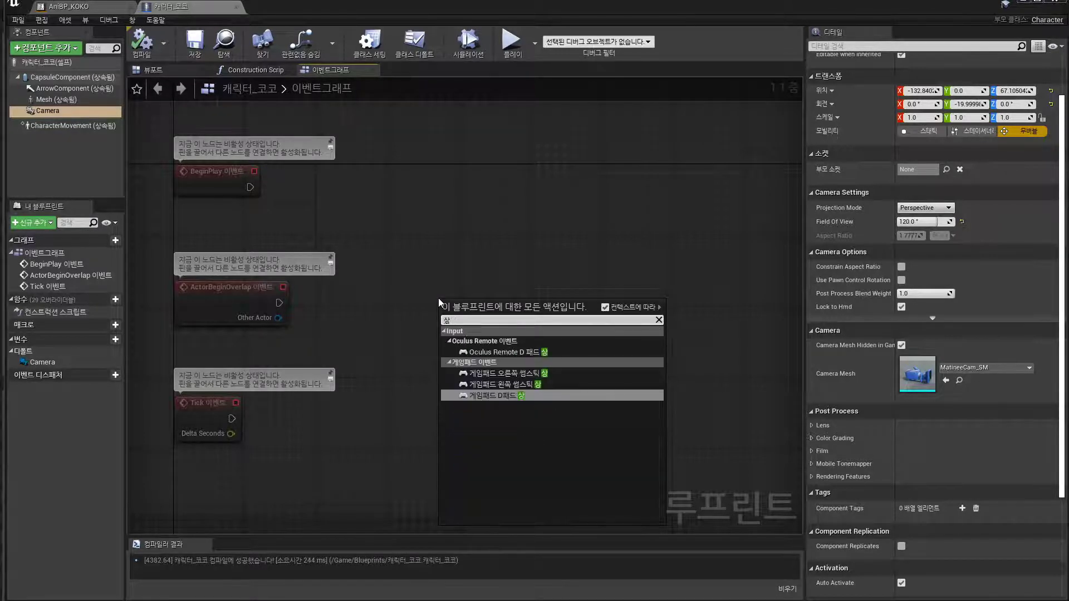
key("BackSpace")
key("BackSpace")
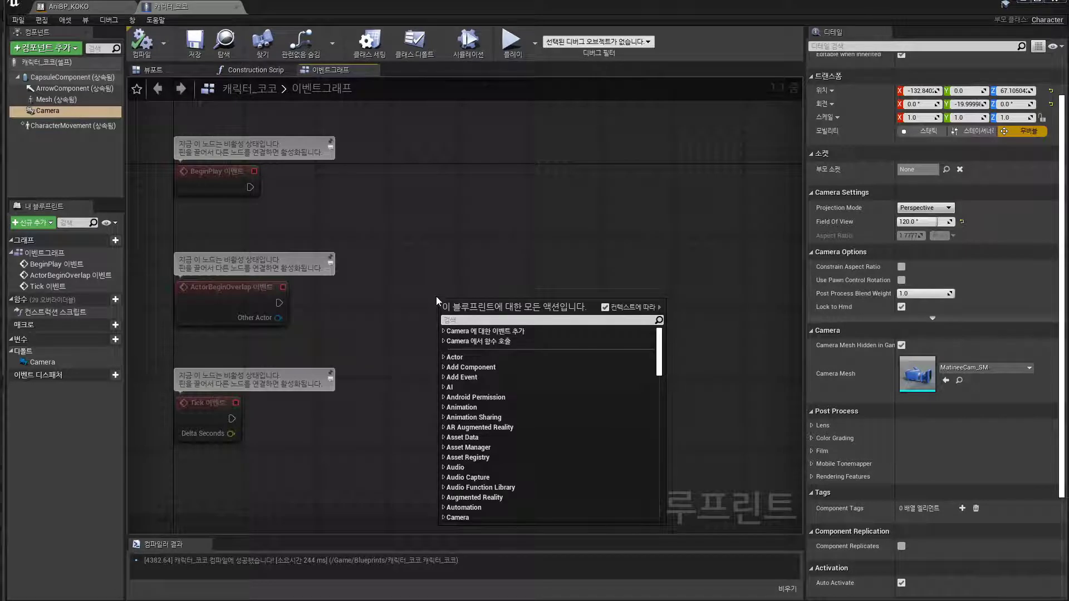
left_click(439, 259)
Rename the 전후이동 axis mapping to 앞뒤이동 in the project's input settings and change its name back to 전후이동.
left_click(41, 20)
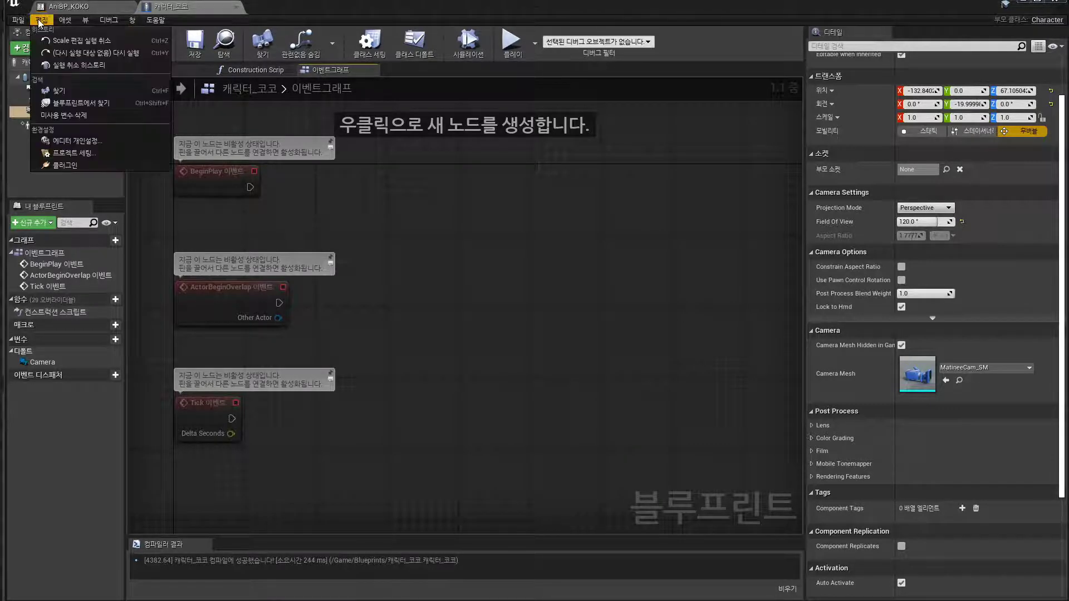
left_click(123, 162)
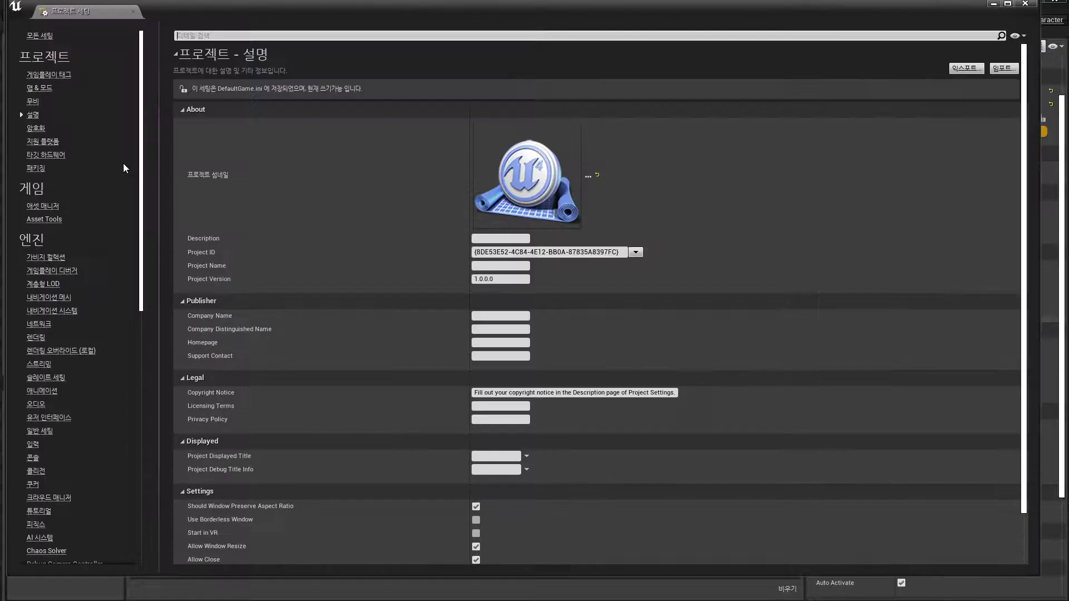
left_click(33, 444)
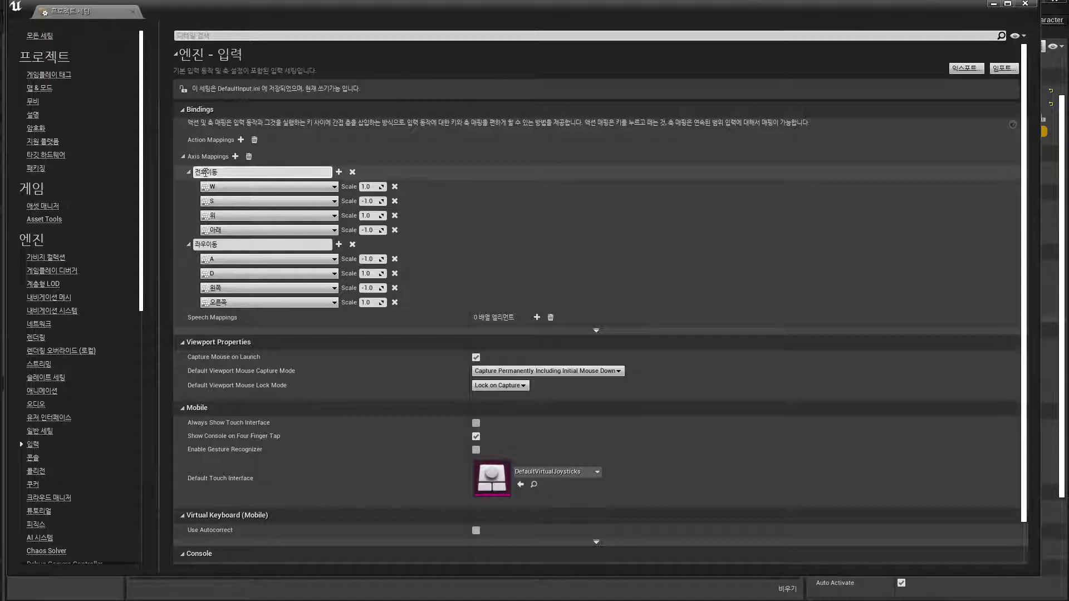
left_click_drag(206, 173, 165, 169)
type("아")
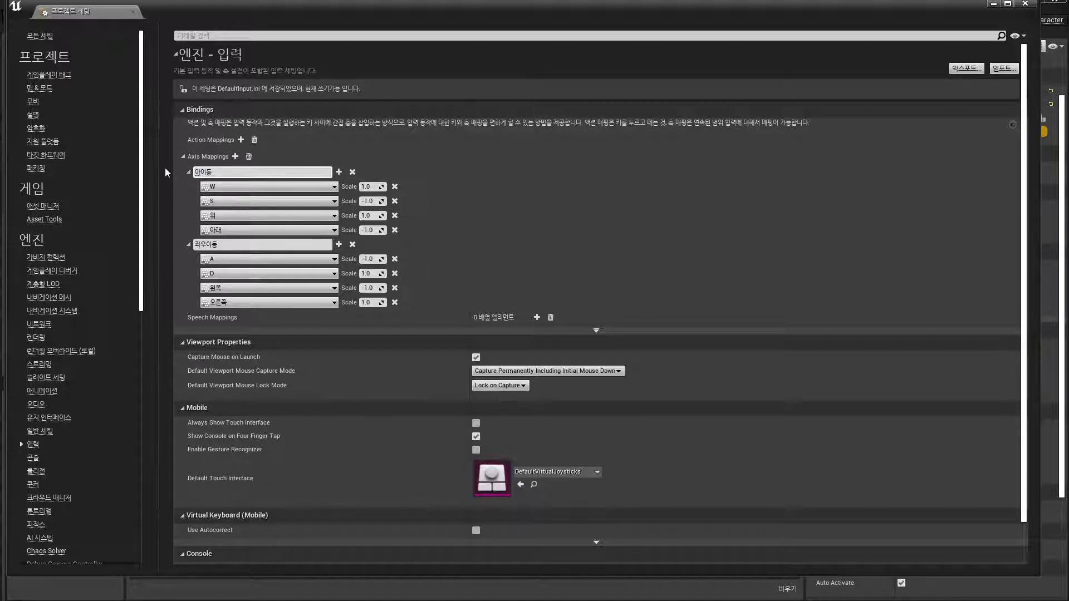
type("앞뒤")
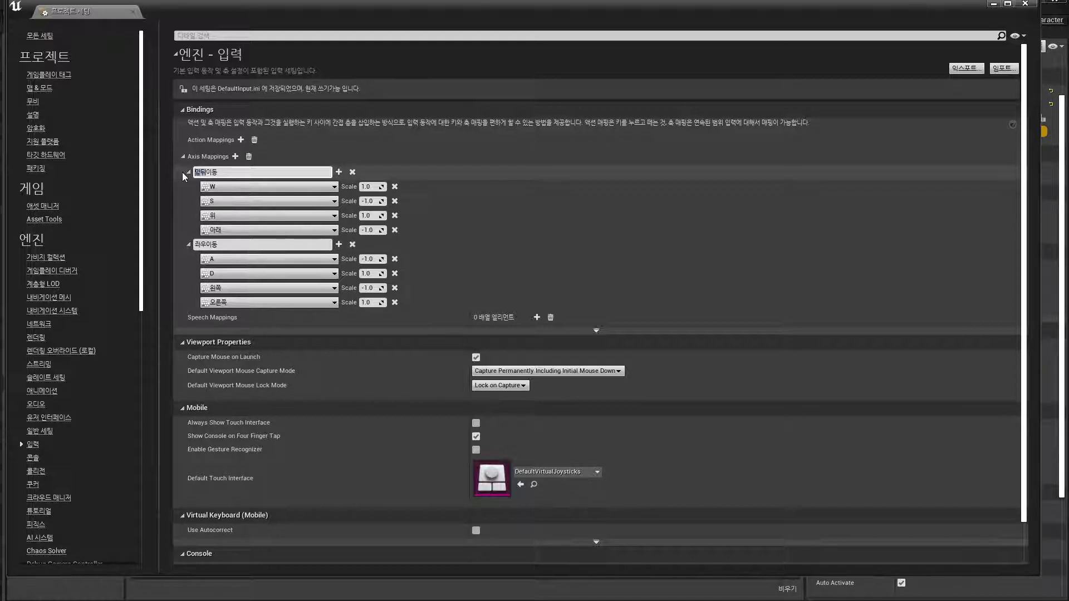
type("전후")
left_click(1026, 3)
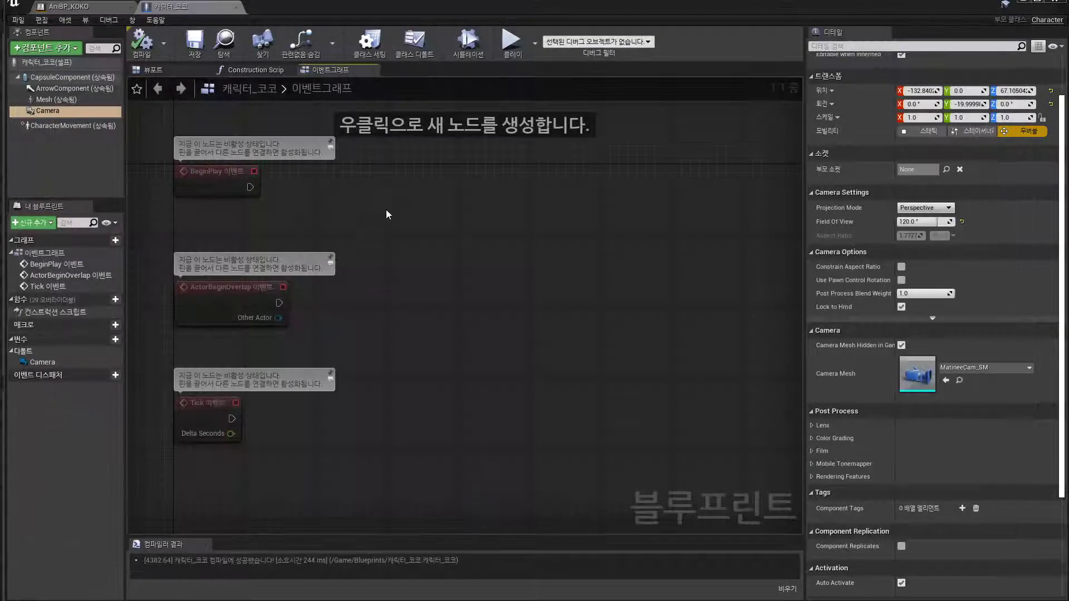
Add the 전후이동 axis event node to an empty area of the event graph and compile the blueprint.
right_click(395, 201)
type("전후")
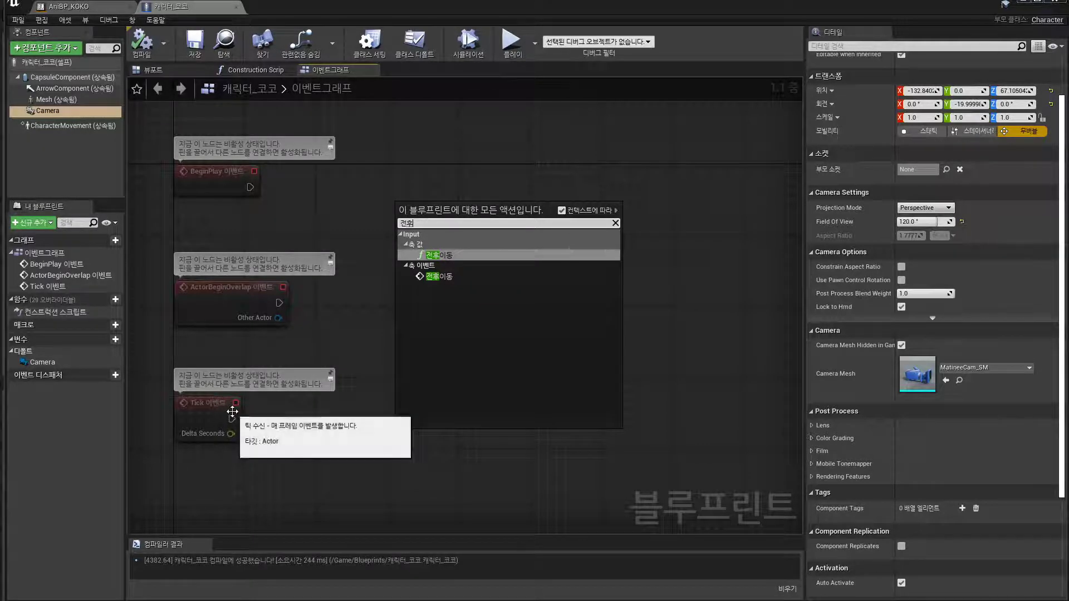
left_click(440, 277)
right_click_drag(575, 400, 575, 315)
left_click_drag(443, 121, 568, 201)
right_click_drag(419, 149, 331, 334)
left_click_drag(432, 377, 444, 262)
right_click_drag(503, 383, 398, 367)
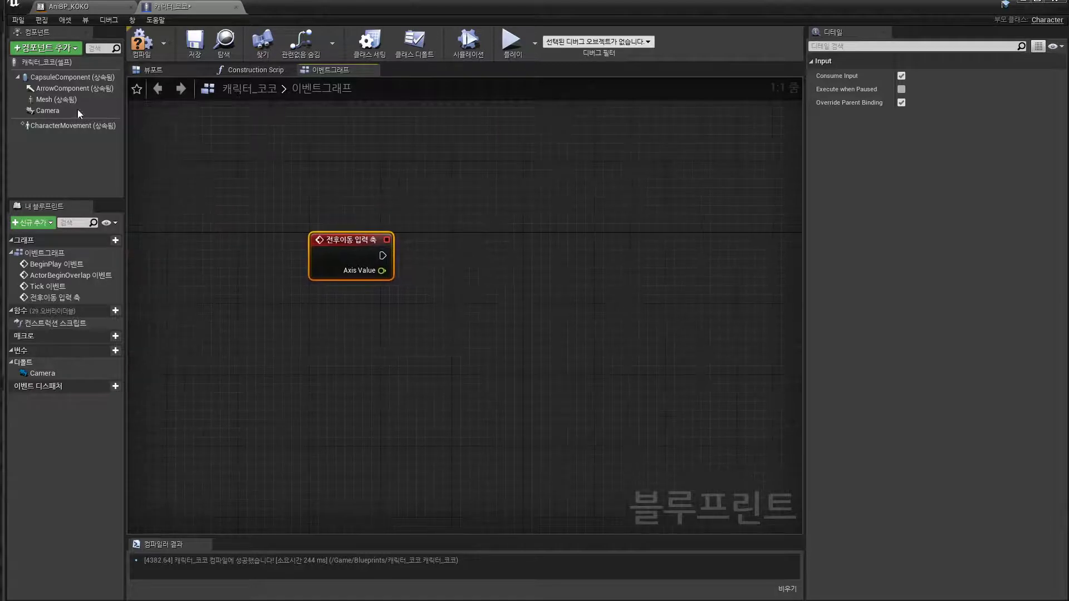
left_click(142, 42)
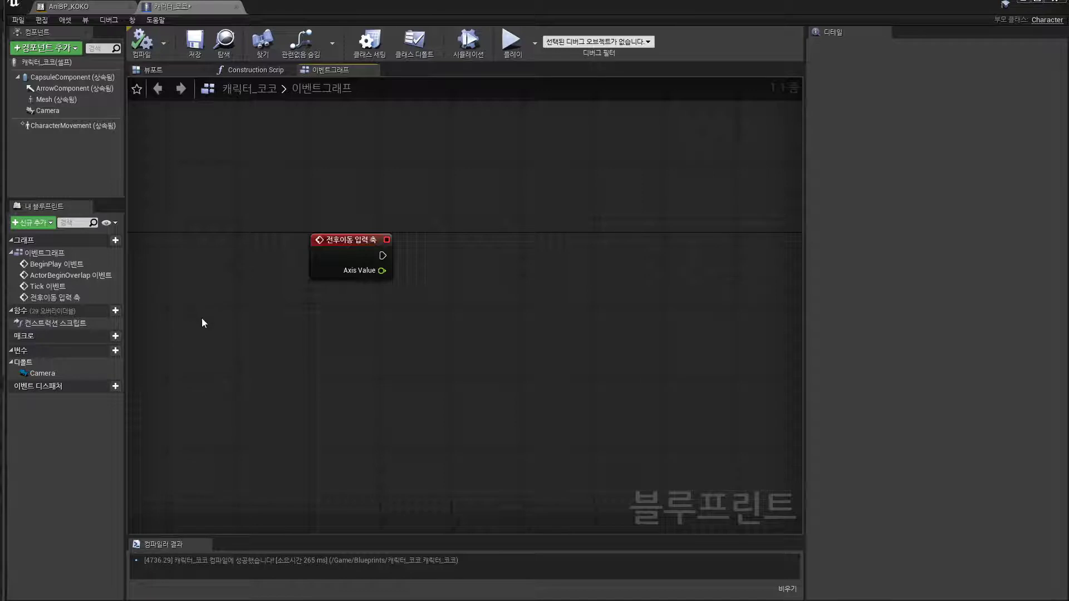
left_click(351, 262)
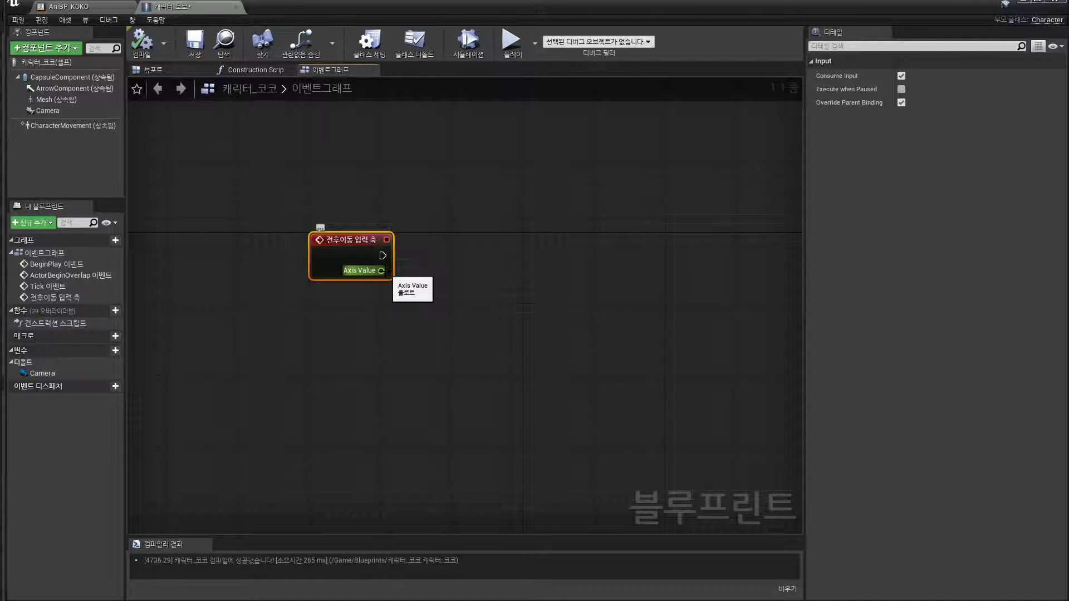
Add an AddActorLocalOffset node near the 전후이동 axis event and delete it again.
right_click(483, 196)
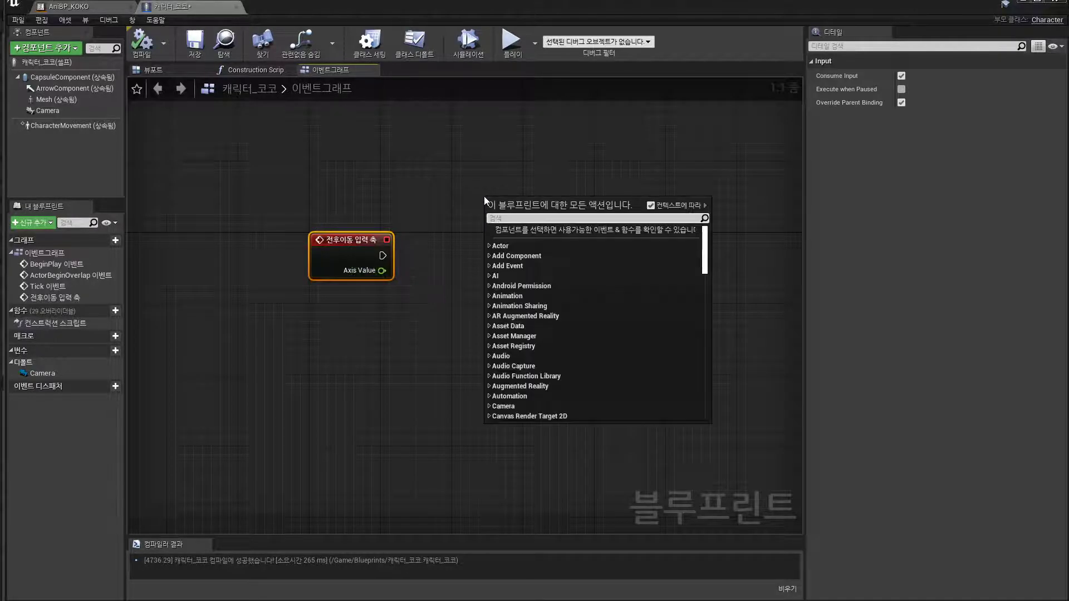
type("add actor lo")
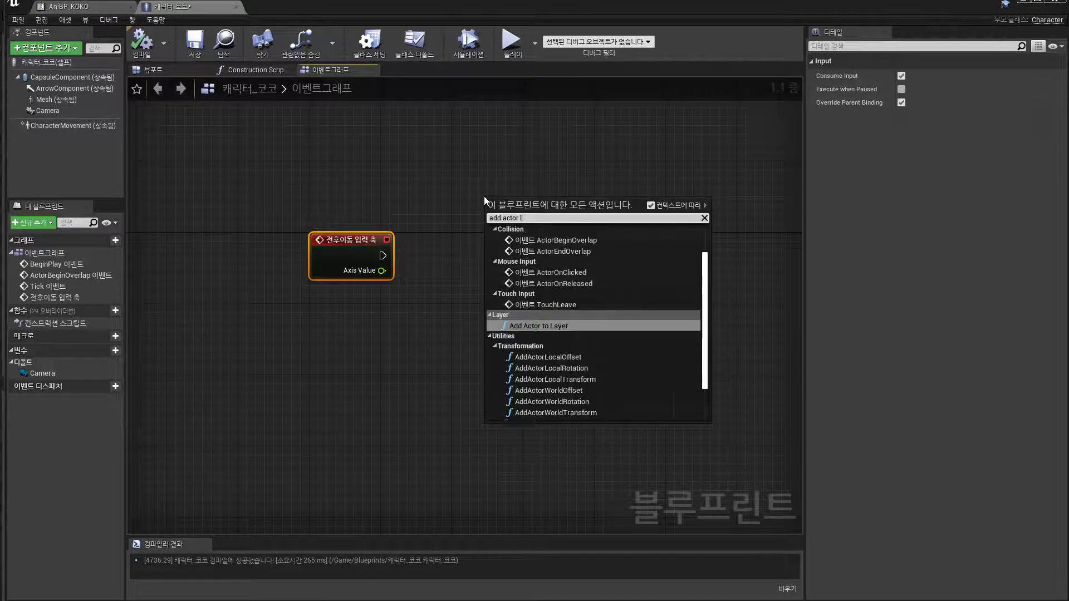
left_click(536, 250)
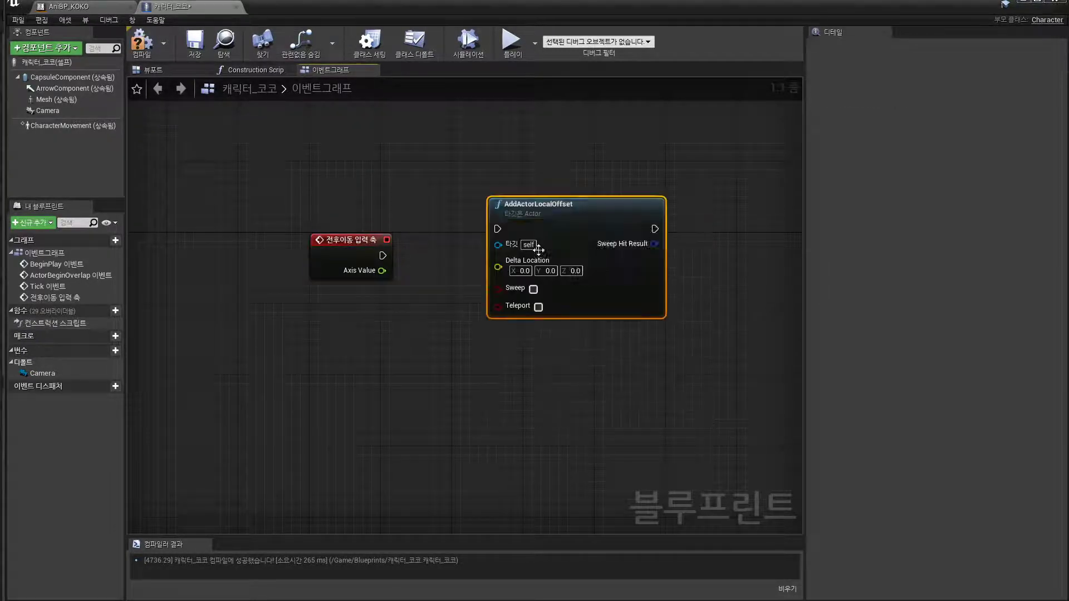
left_click_drag(570, 207, 631, 135)
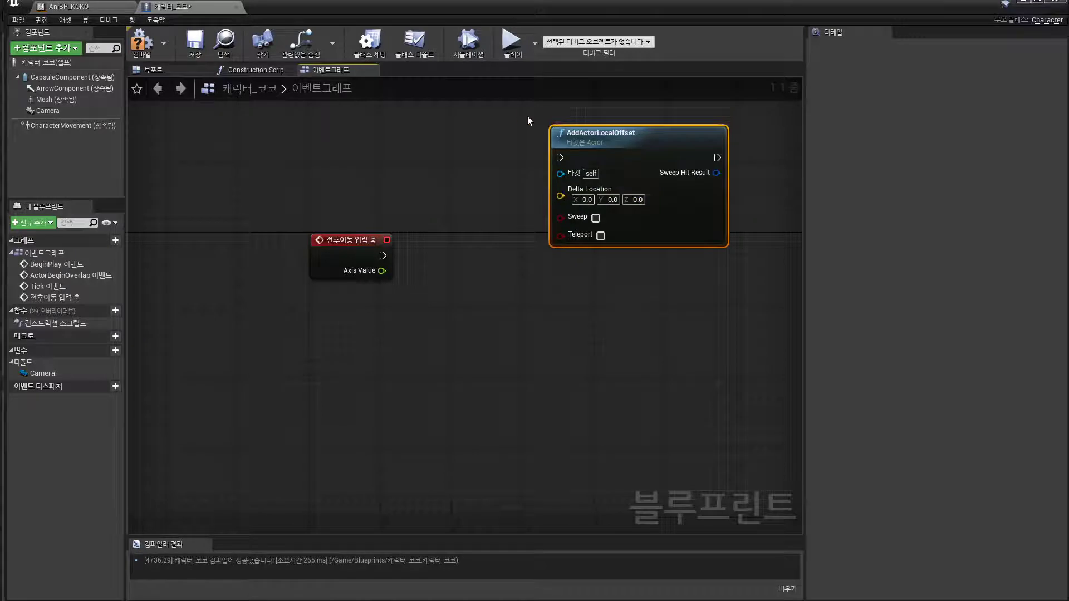
left_click_drag(508, 110, 580, 296)
key("Delete")
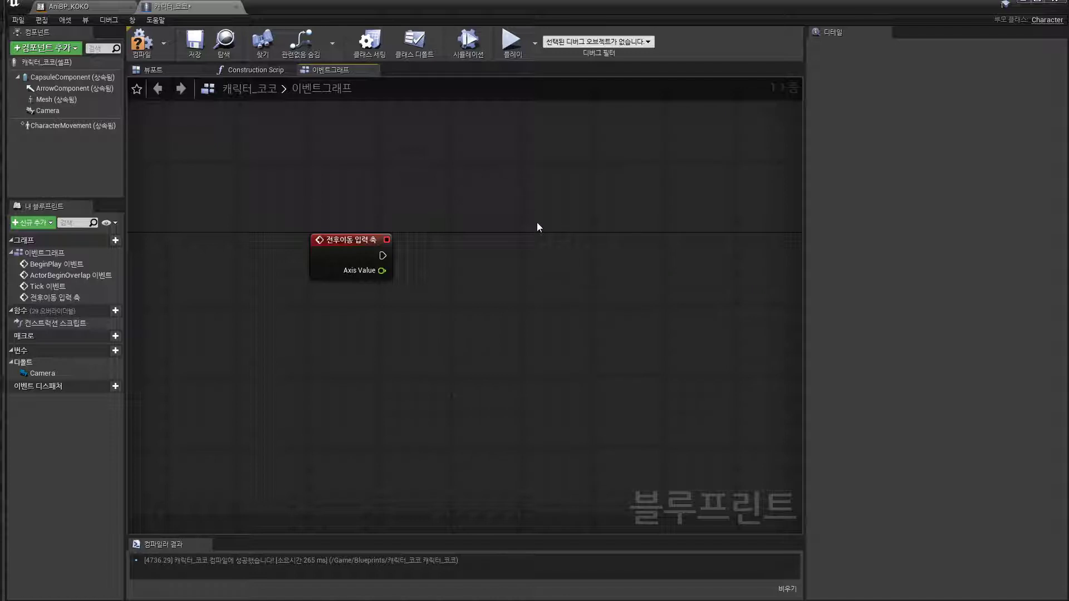
Search the graph's actions for "add movement" and add an Add Movement Input node beside the 전후이동 axis event.
right_click(536, 236)
type("a")
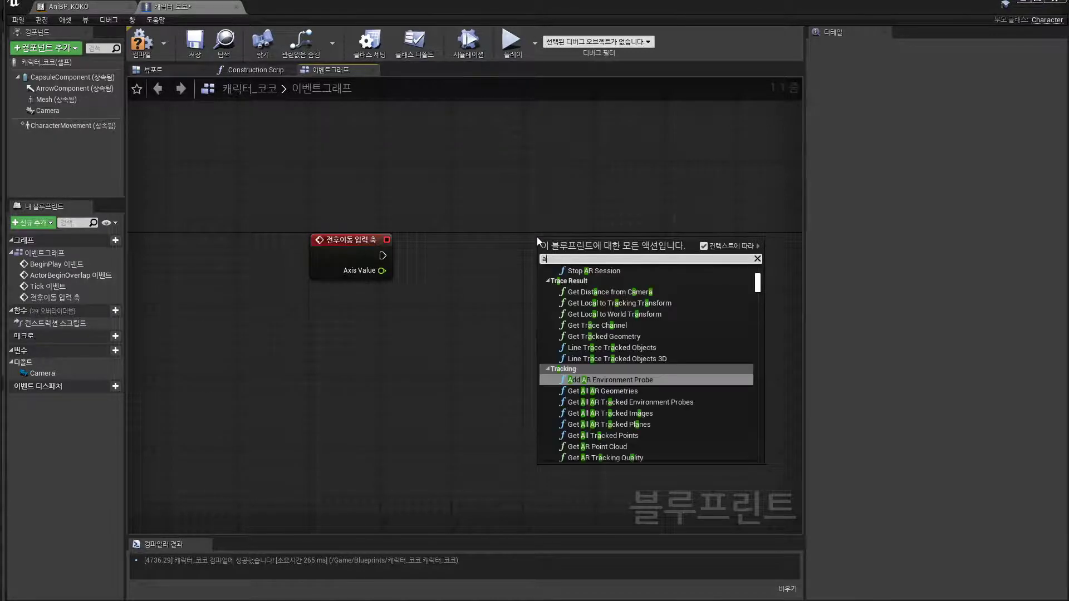
type("dd")
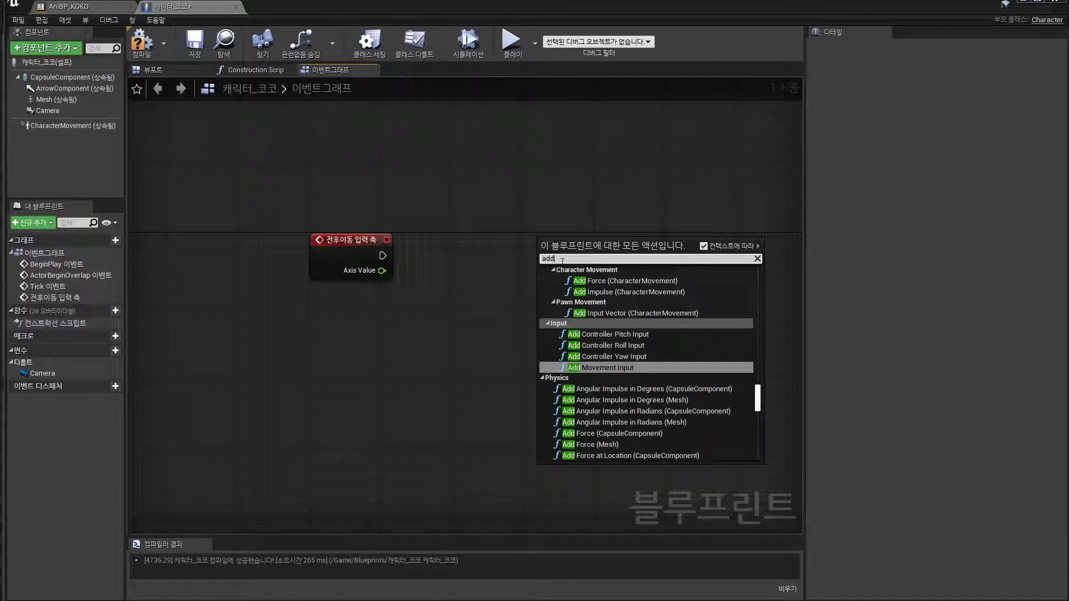
type("movemne")
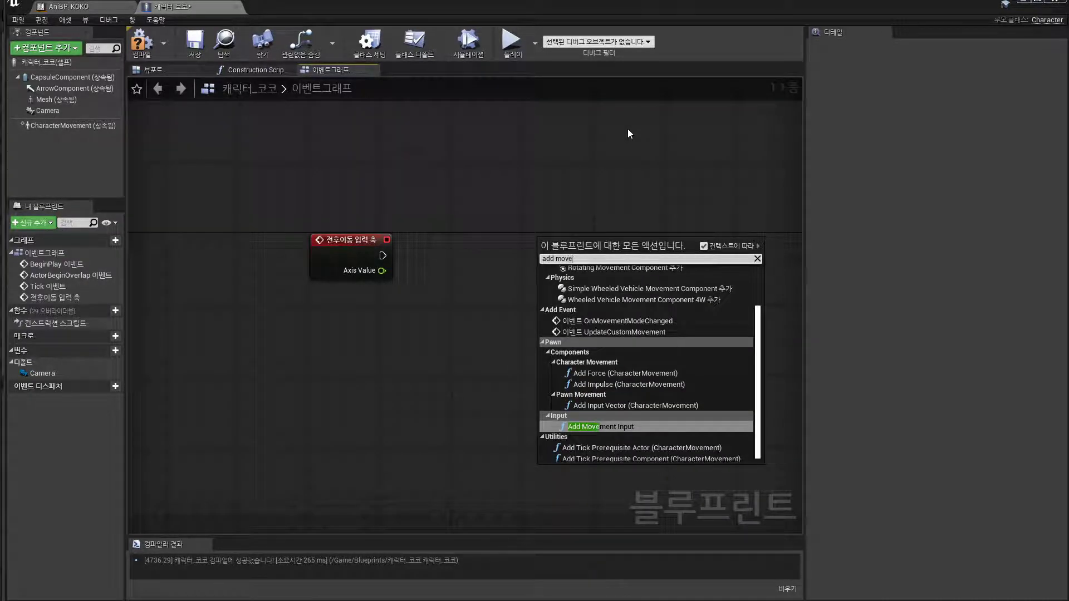
key("BackSpace")
key("BackSpace")
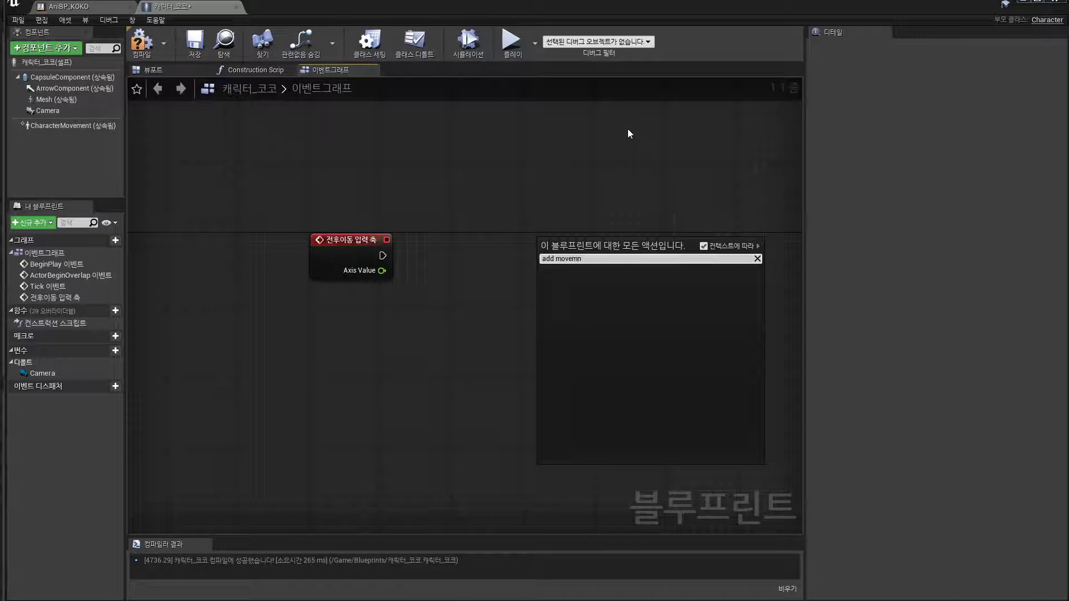
type("e")
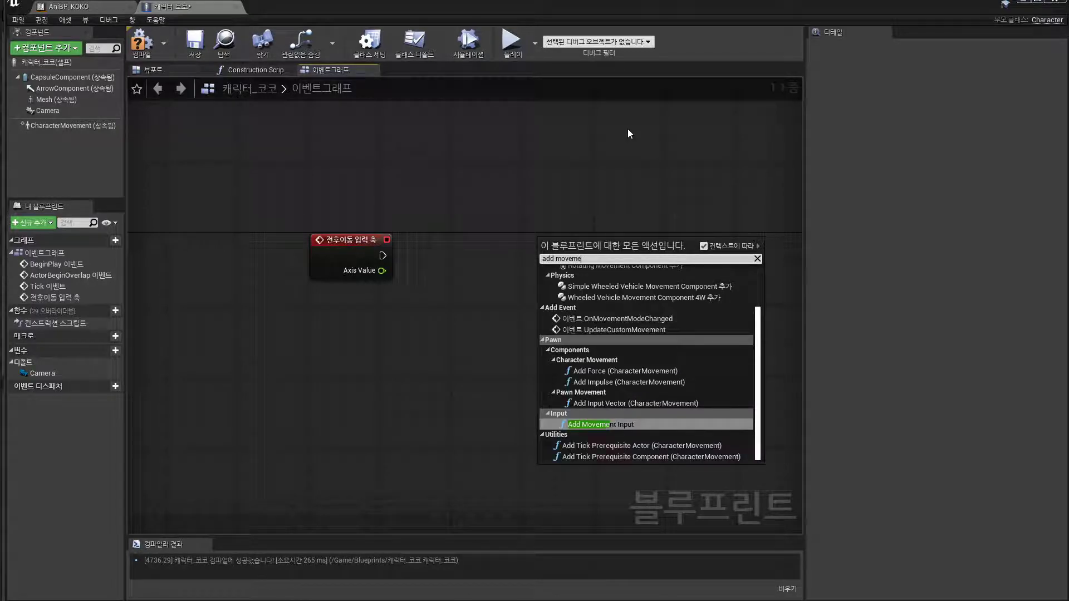
type("nt")
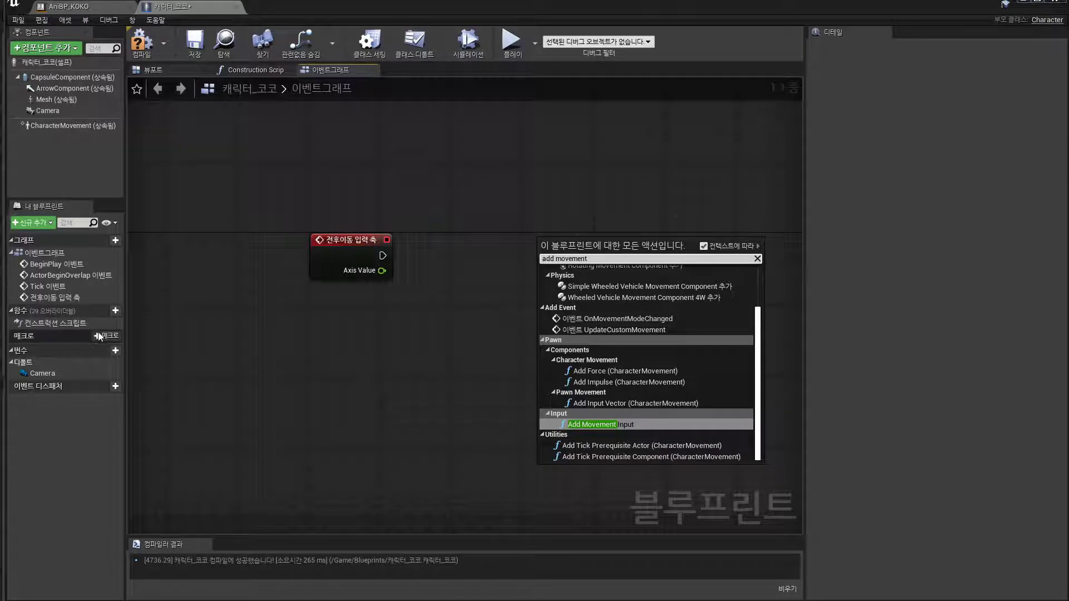
left_click(594, 425)
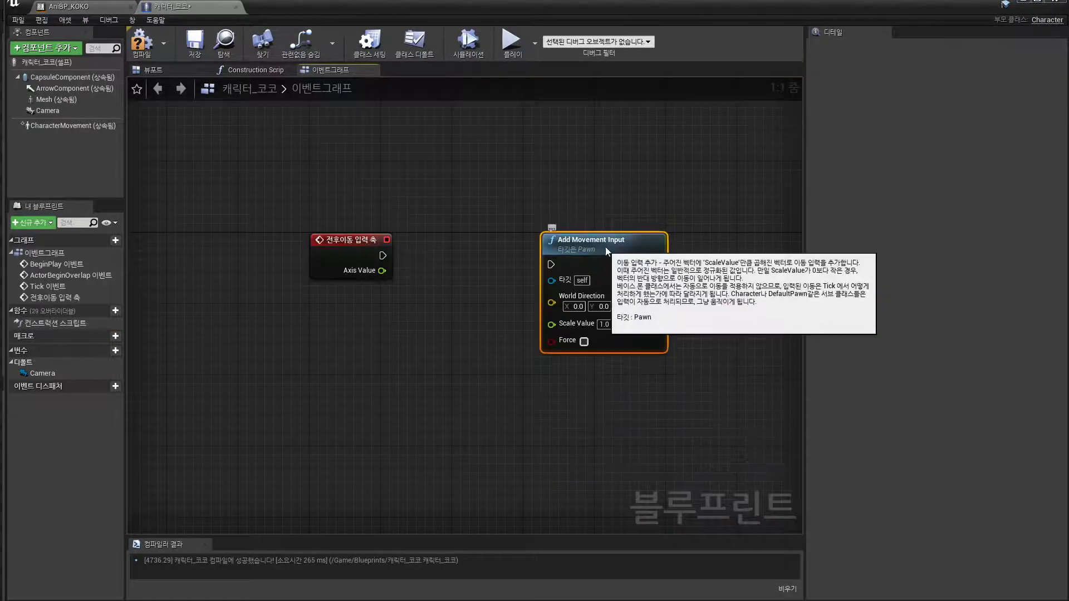
Connect the 전후이동 event's execution output and Axis Value to Add Movement Input's execution and Scale Value inputs, then compile and save.
left_click_drag(606, 246, 632, 220)
left_click_drag(382, 256, 578, 238)
left_click_drag(607, 219, 616, 239)
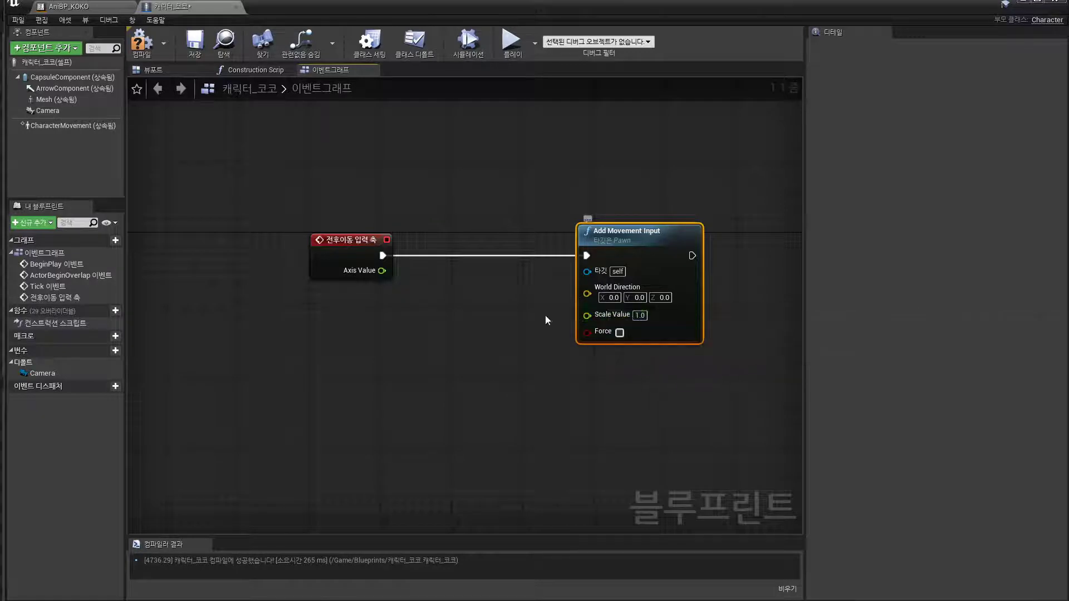
left_click_drag(381, 271, 383, 275)
left_click_drag(580, 308, 587, 314)
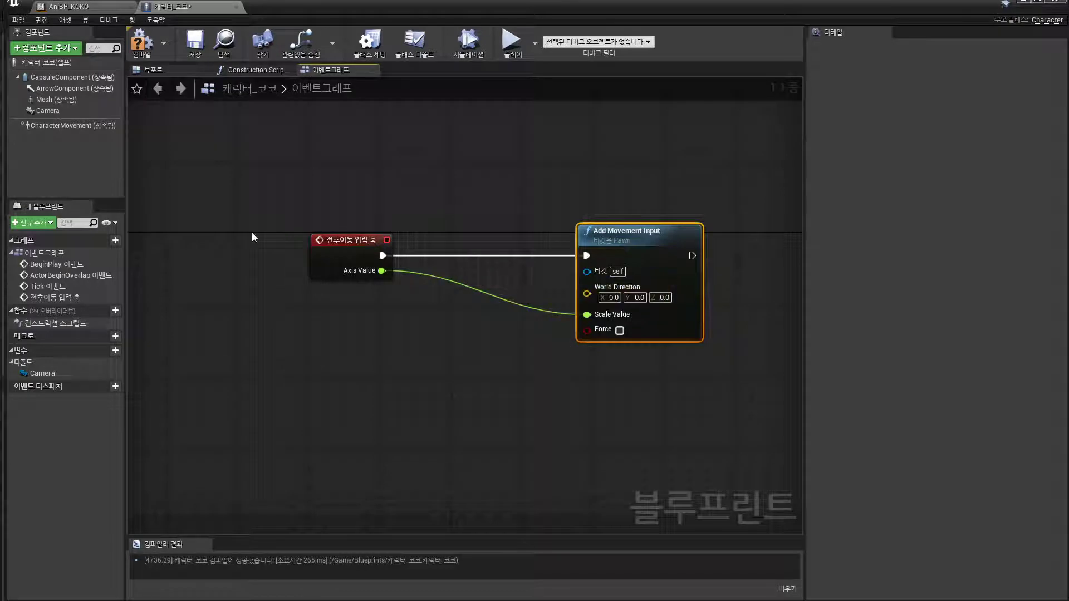
left_click(142, 42)
left_click(194, 42)
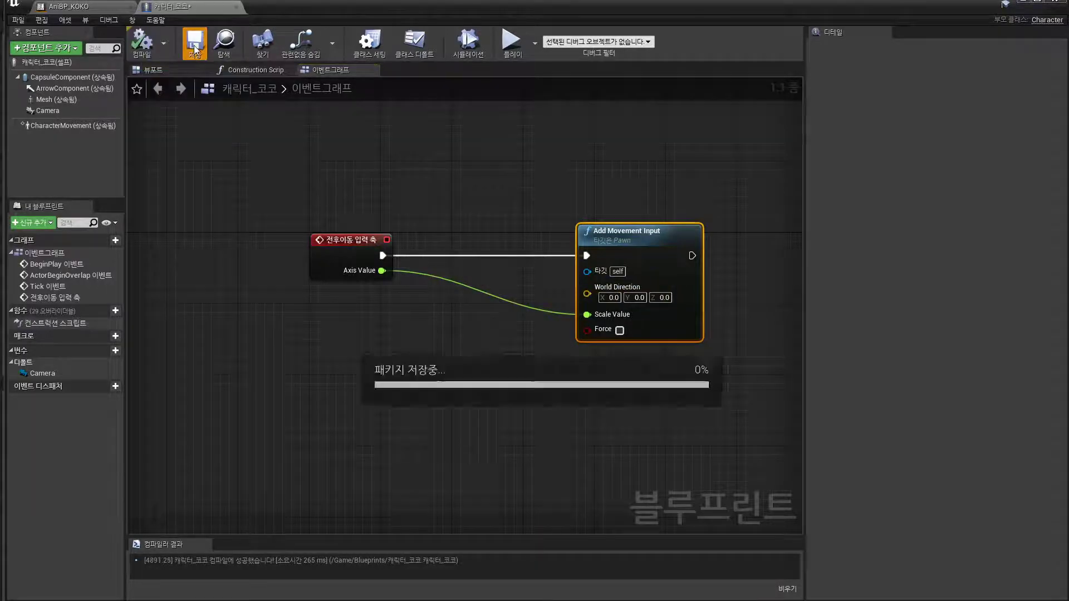
Minimize the blueprint window, play the level to test the character's movement input, and stop the play session.
left_click(1024, 3)
left_click(537, 36)
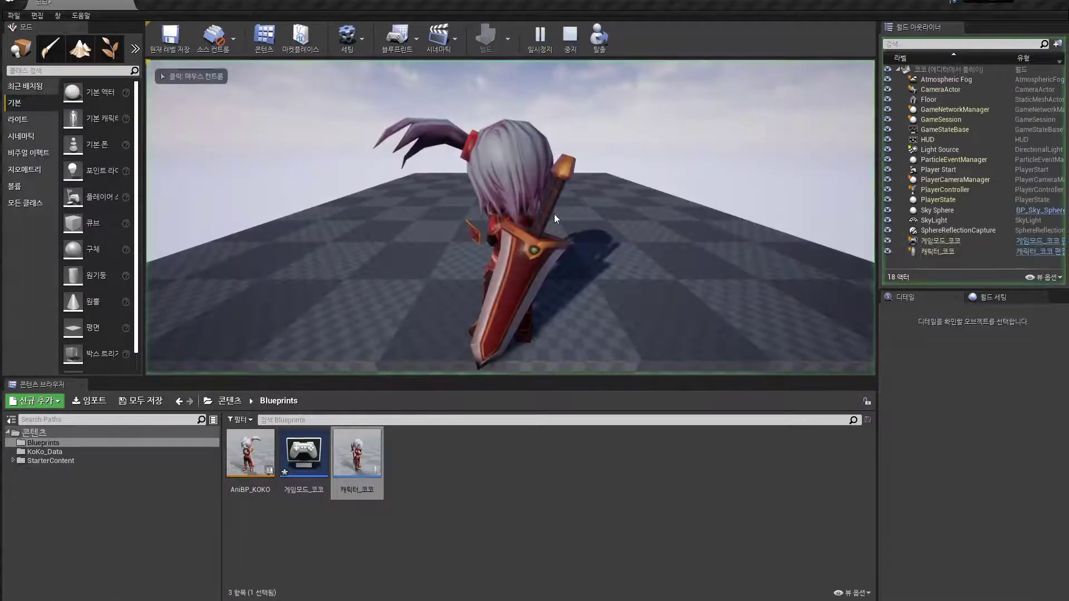
left_click(589, 240)
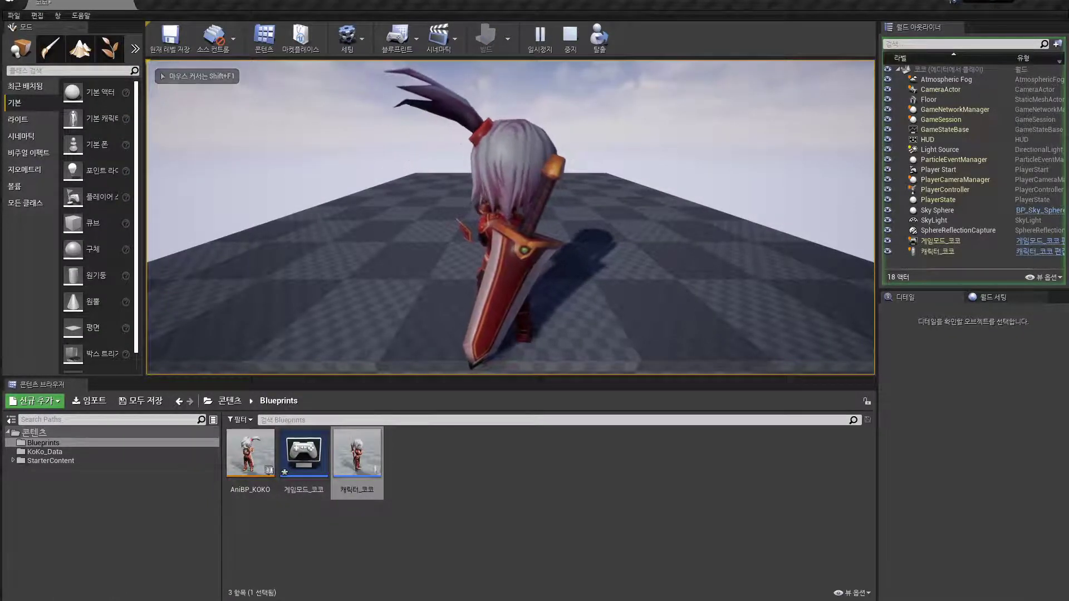
key("Escape")
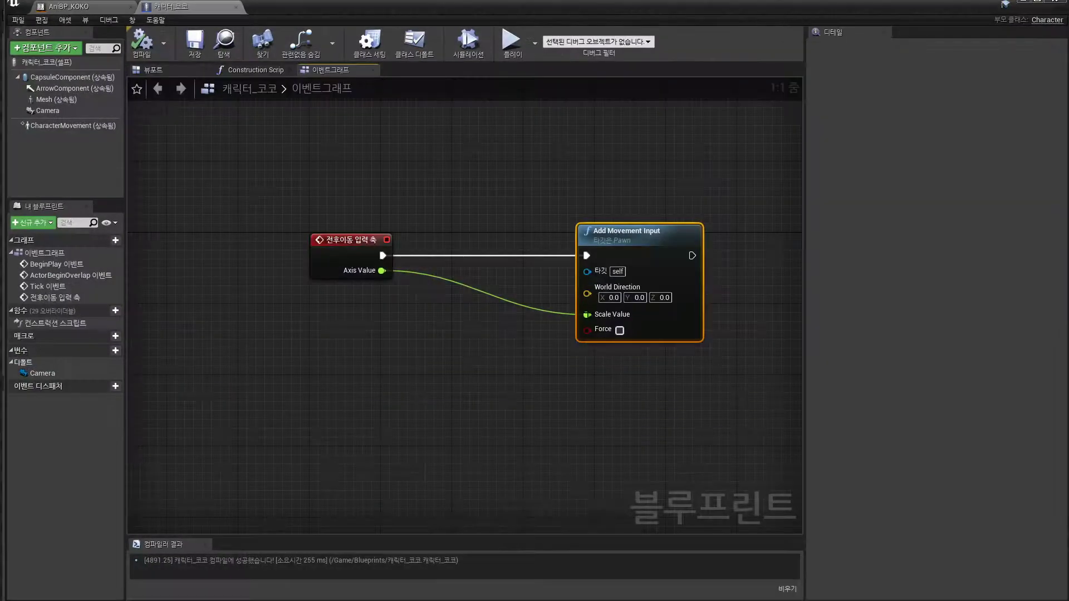
Set the World Direction X value of the Add Movement Input node to 30, then compile and save the blueprint.
left_click(634, 298)
left_click(663, 297)
left_click(614, 298)
left_click(638, 298)
key("shift+Tab")
type("30")
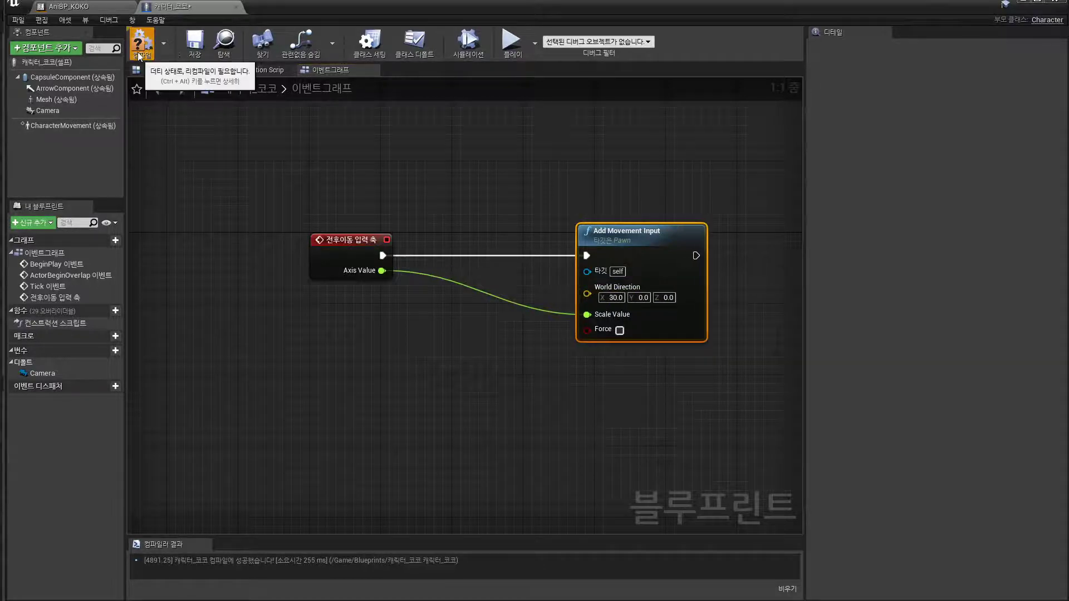
left_click(193, 42)
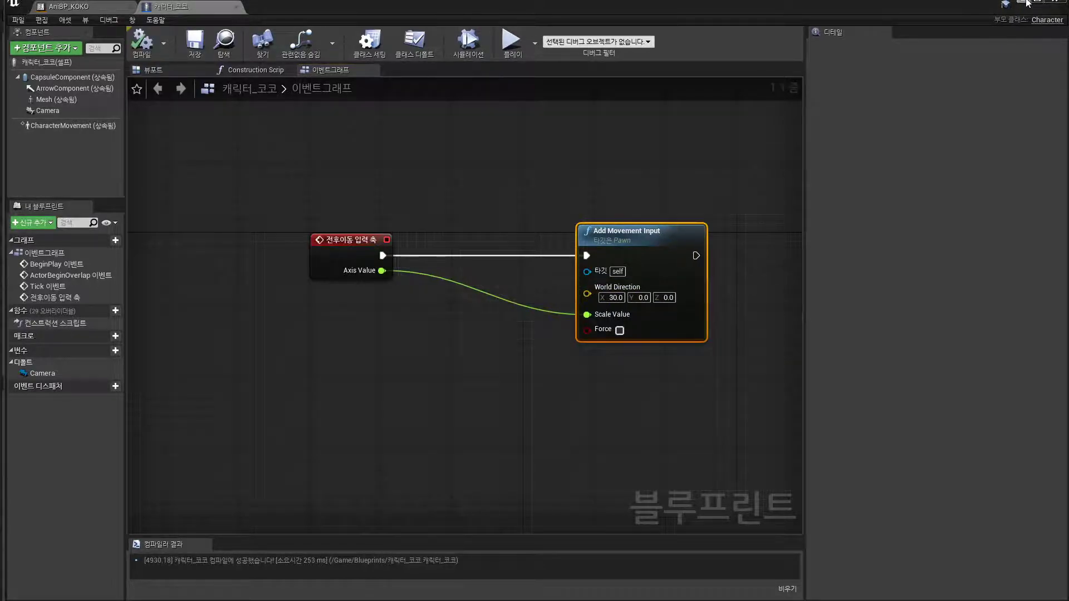
Play the level twice to test the character's forward and backward movement, stopping each play session.
left_click(1023, 3)
left_click(538, 37)
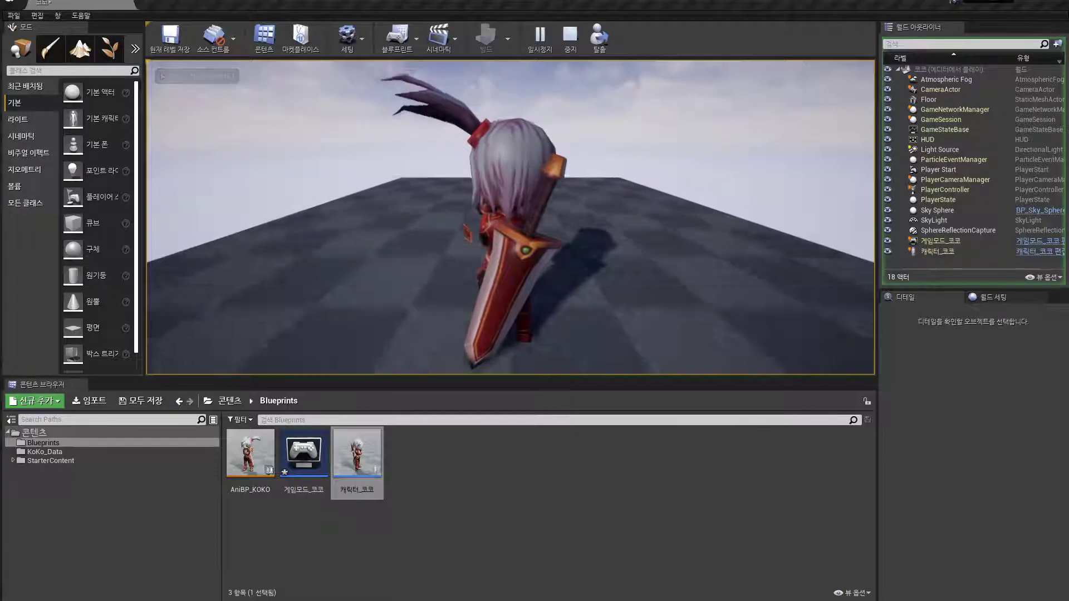
key("s")
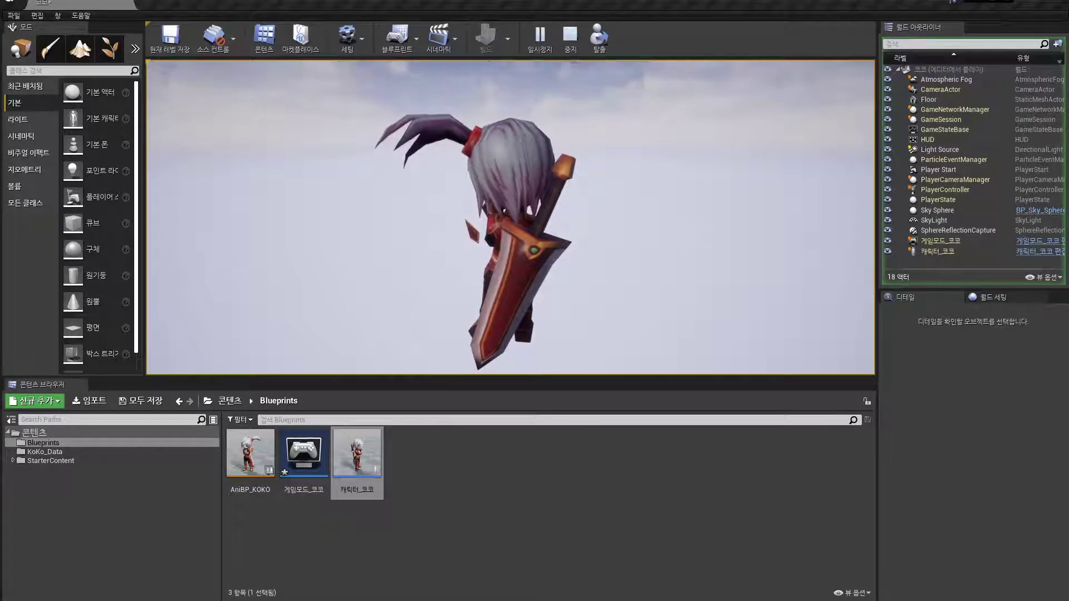
key("Escape")
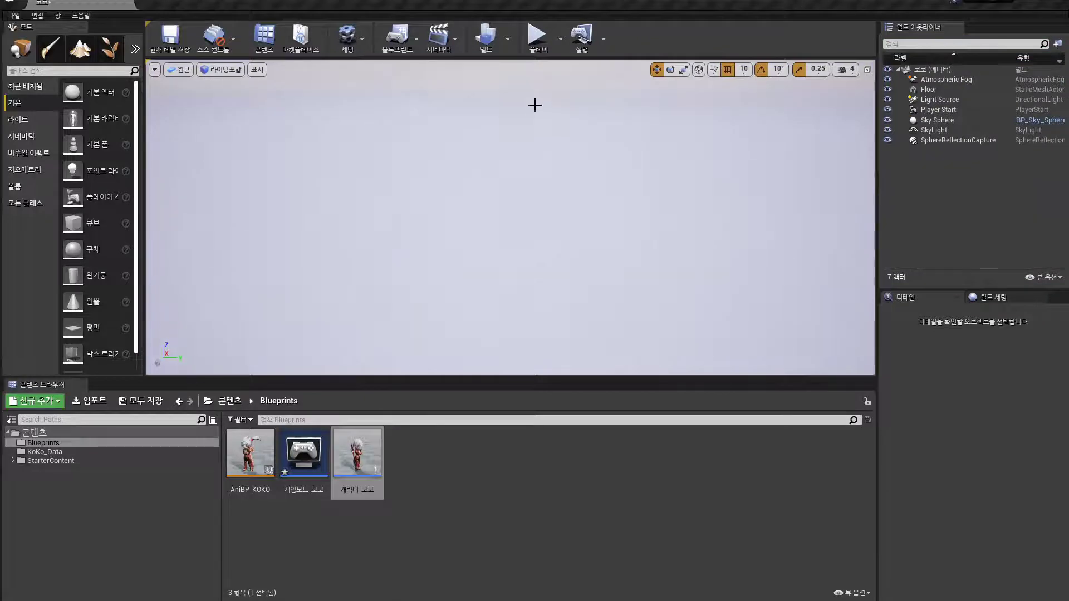
left_click(537, 36)
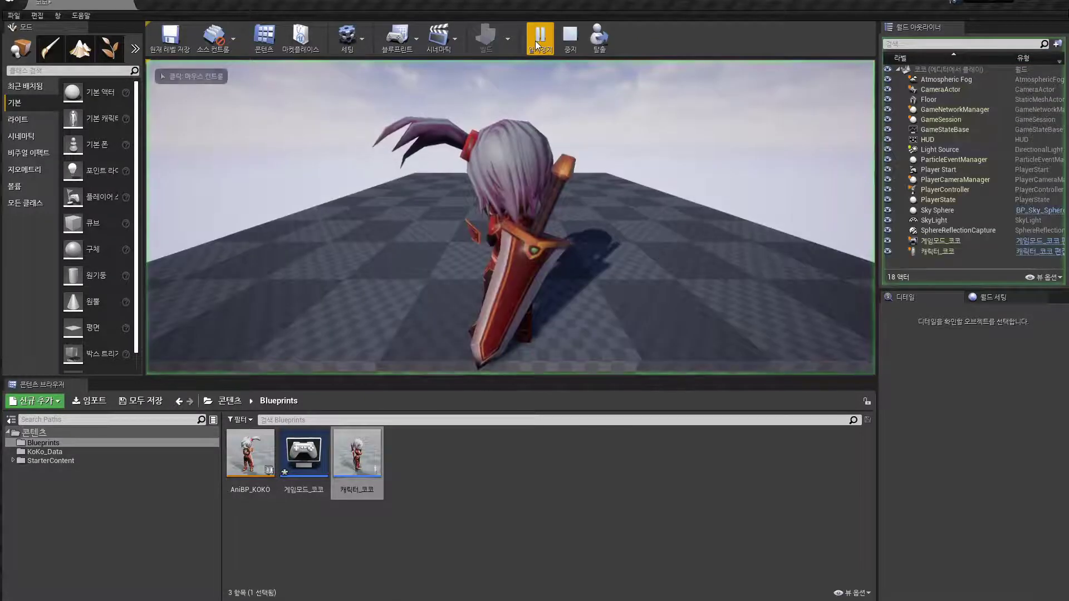
left_click(565, 166)
key("Escape")
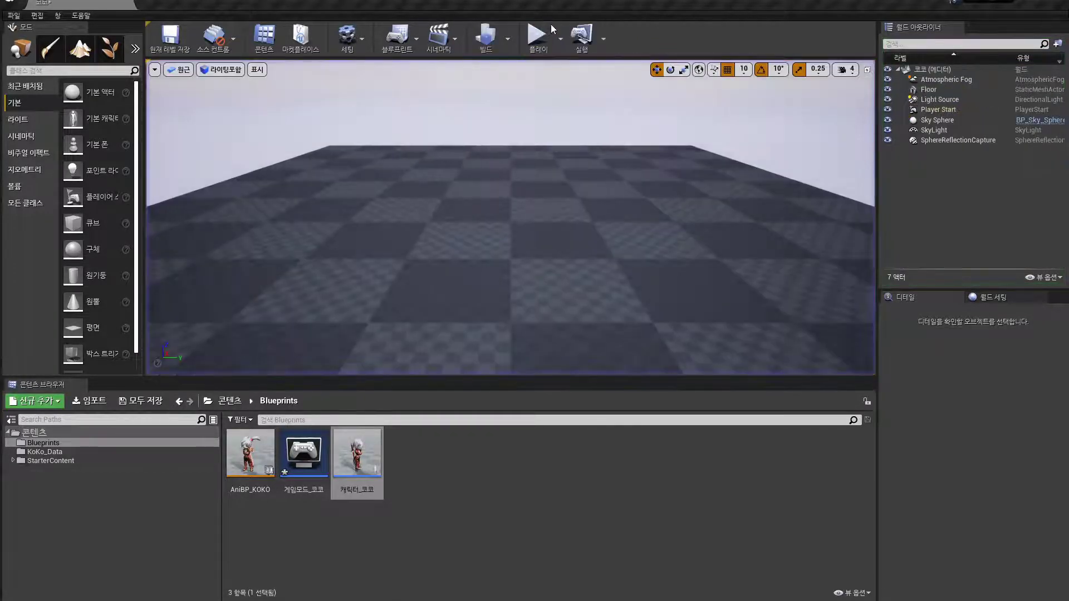
Enable Game Gets Mouse Control in the advanced play settings and close the editor preferences.
left_click(560, 39)
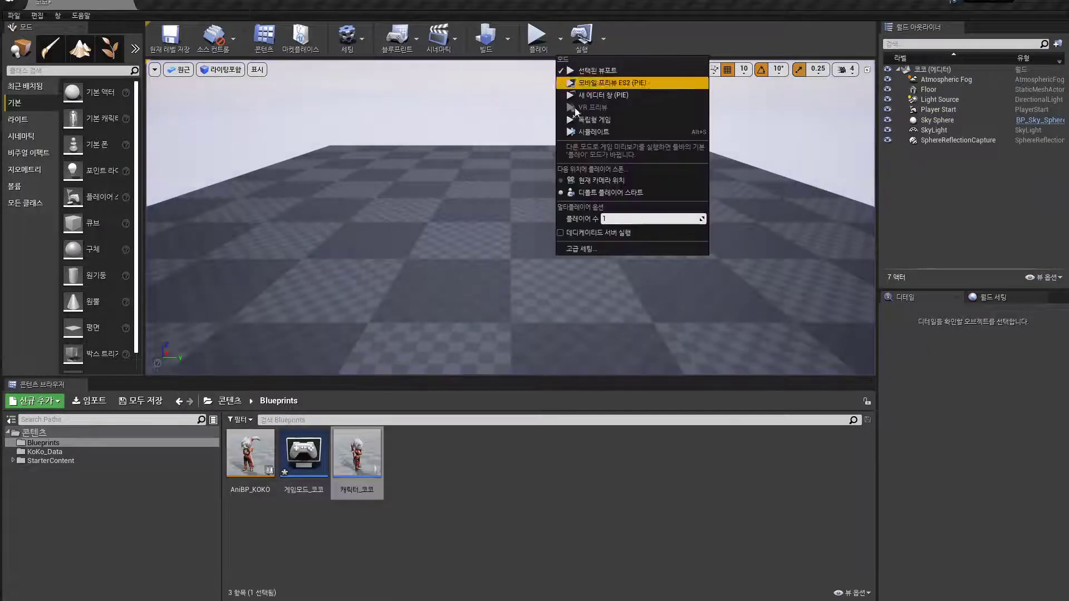
left_click(582, 249)
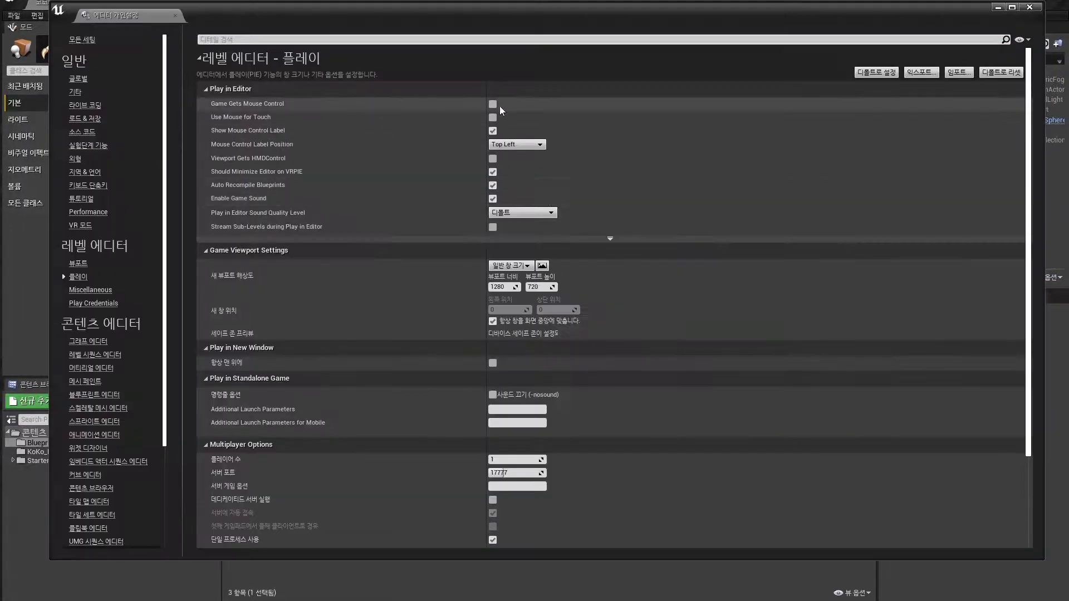
left_click(493, 104)
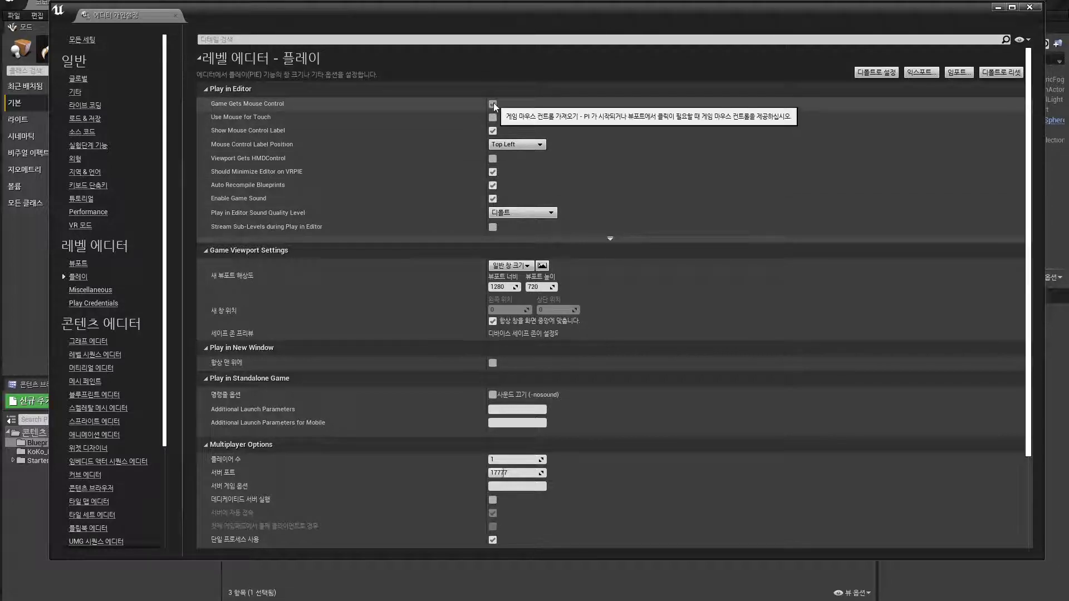
left_click(1030, 6)
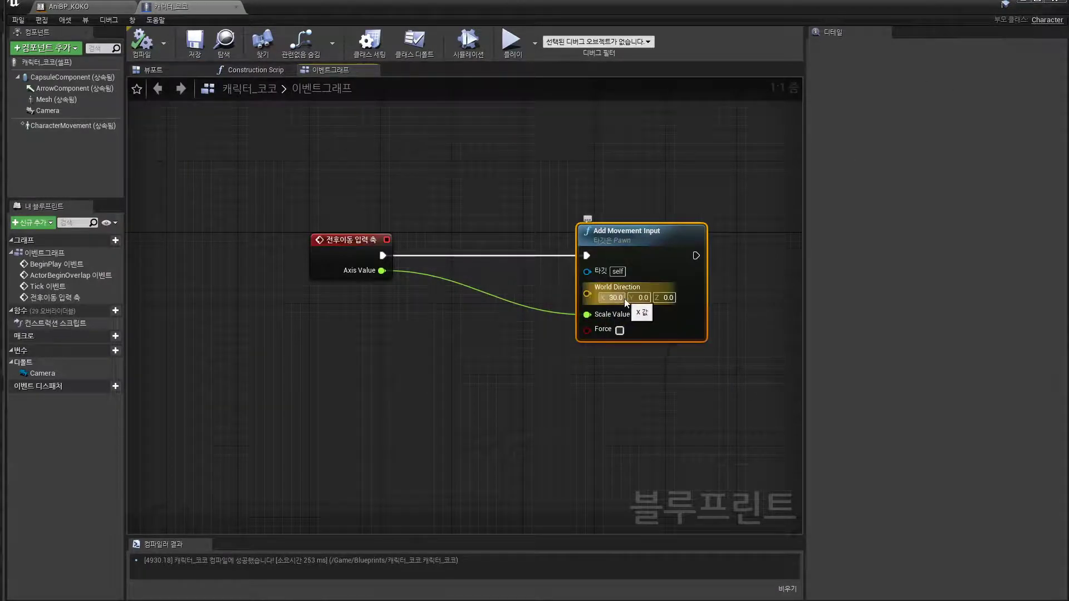
Reset the World Direction X value of the Add Movement Input node to 0 in the 캐릭터_코코 event graph.
left_click(594, 298)
type("0")
key("Return")
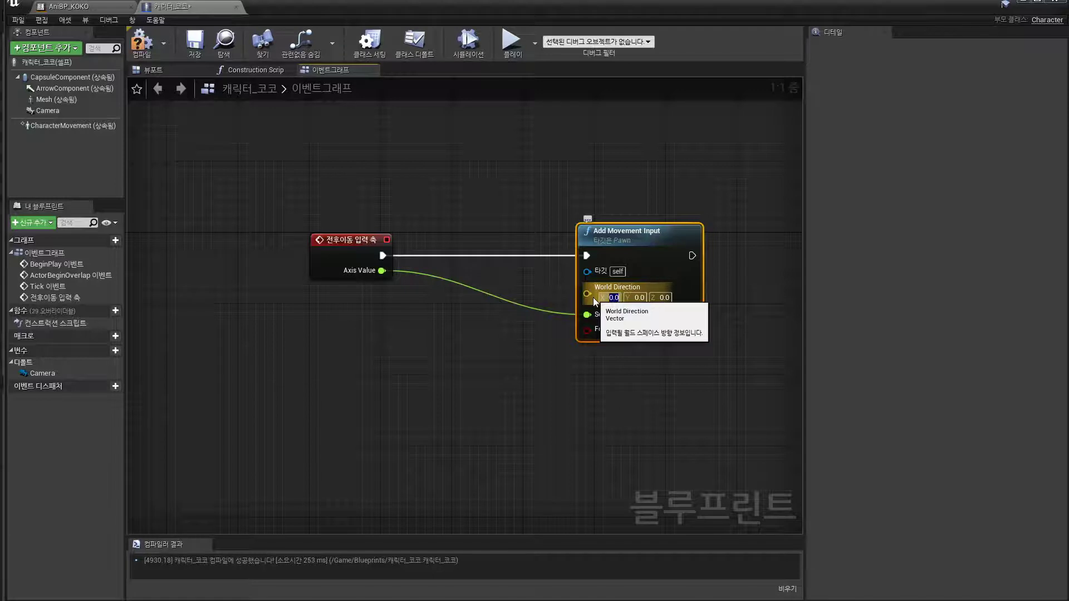
left_click(613, 379)
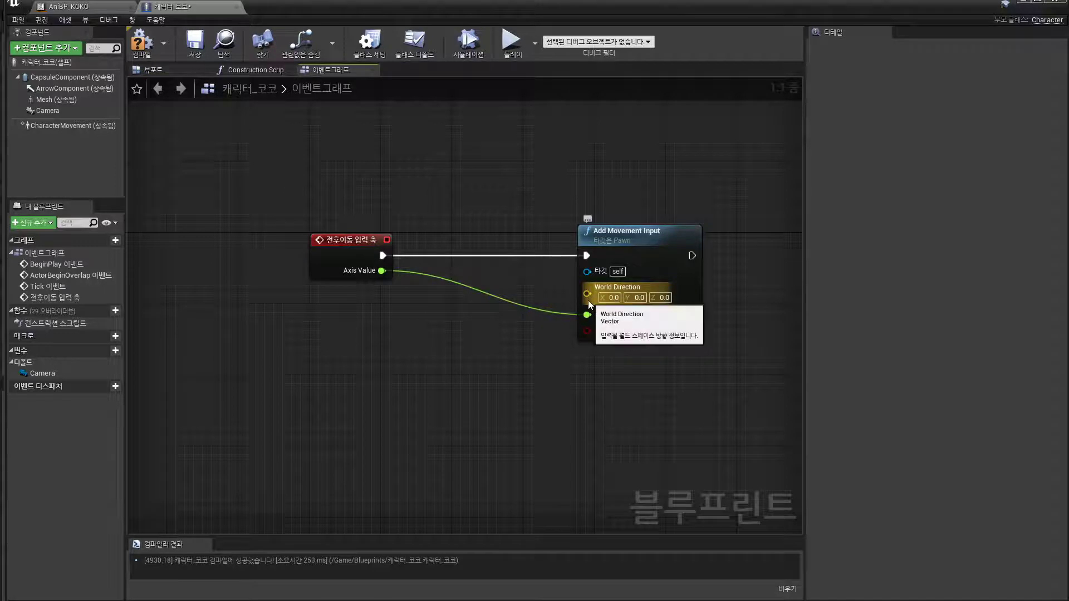
Feed Add Movement Input's World Direction from a new Get Actor Forward Vector node placed above the wires, then compile and save the blueprint.
left_click_drag(610, 240, 637, 240)
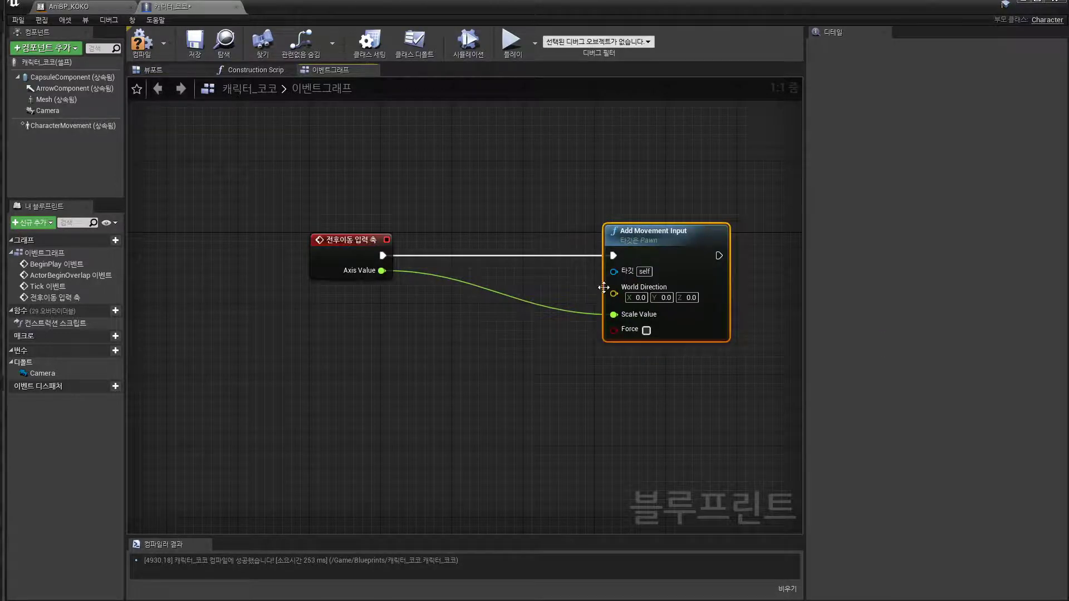
left_click_drag(613, 294, 474, 171)
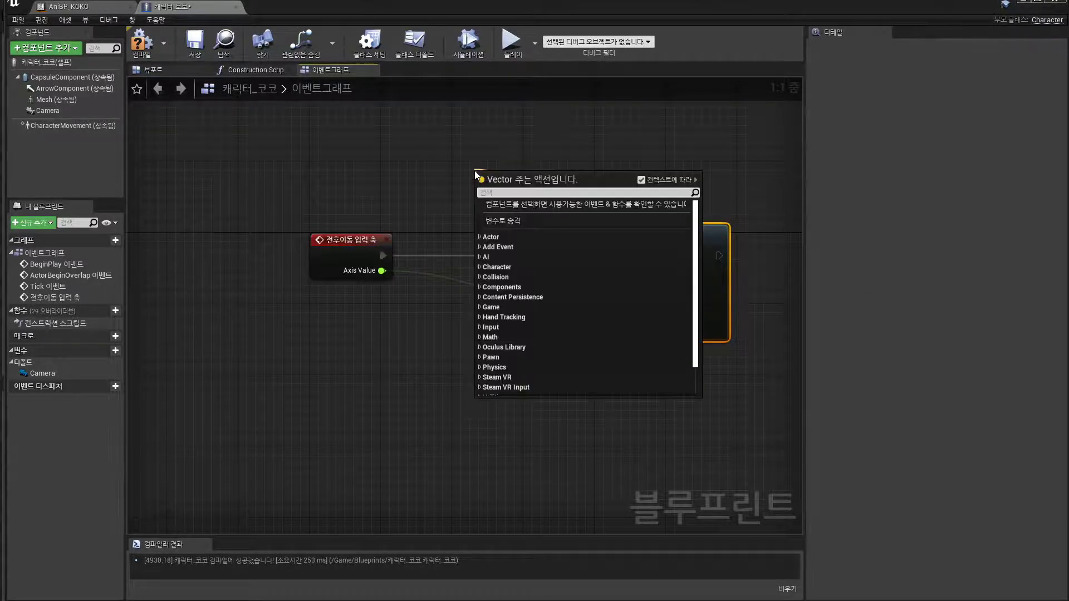
type("get")
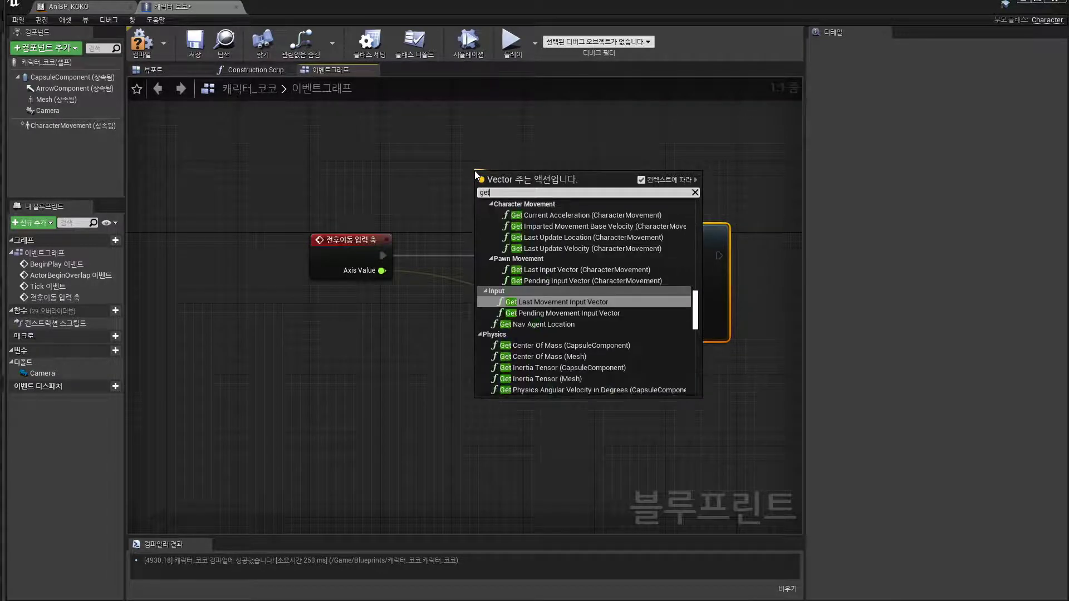
type(" actor")
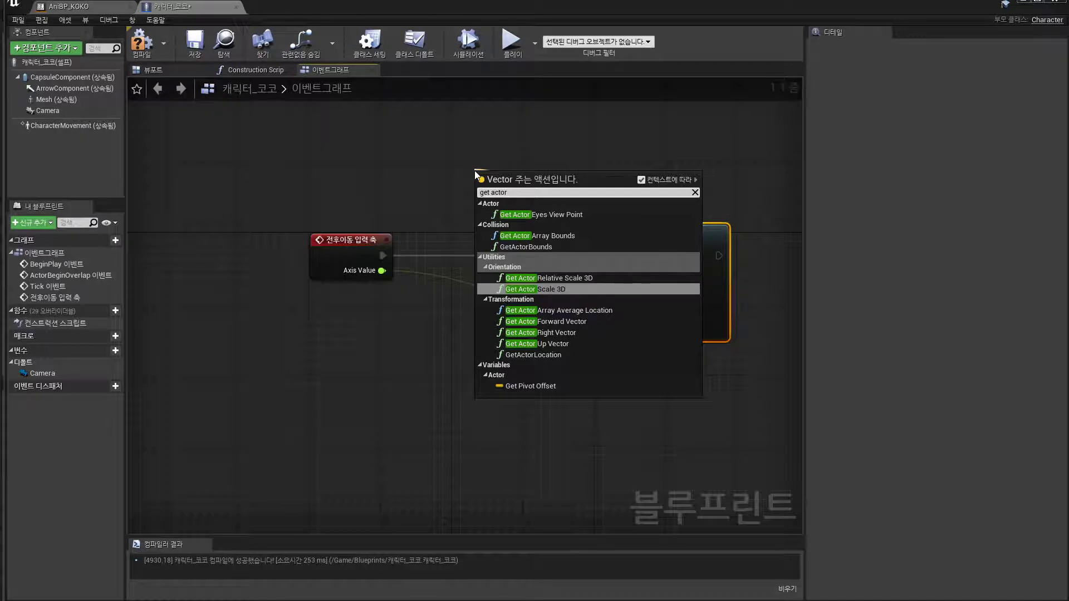
type(" For")
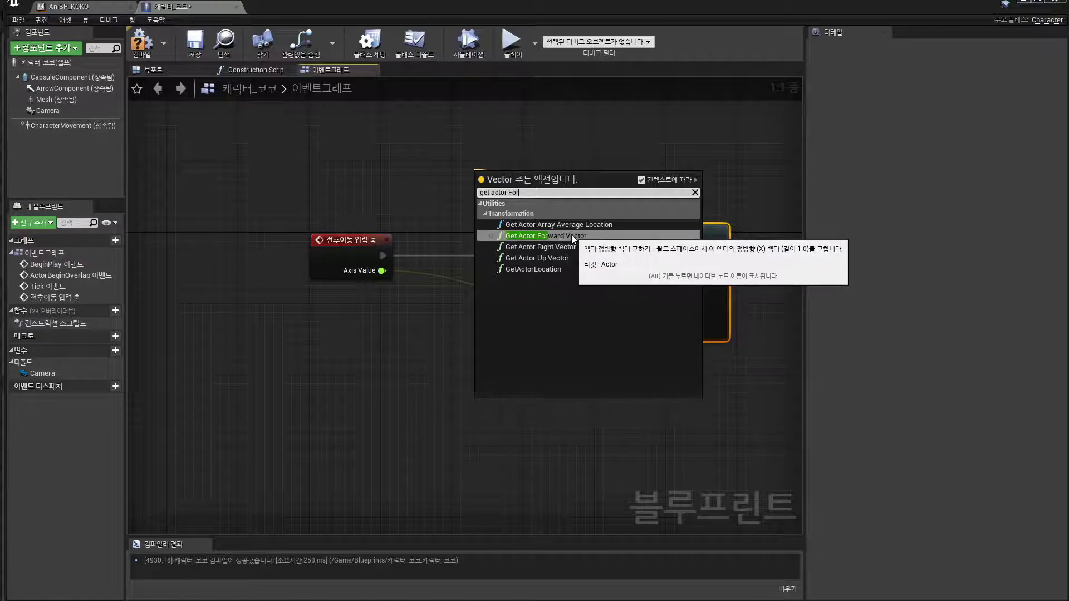
left_click(550, 235)
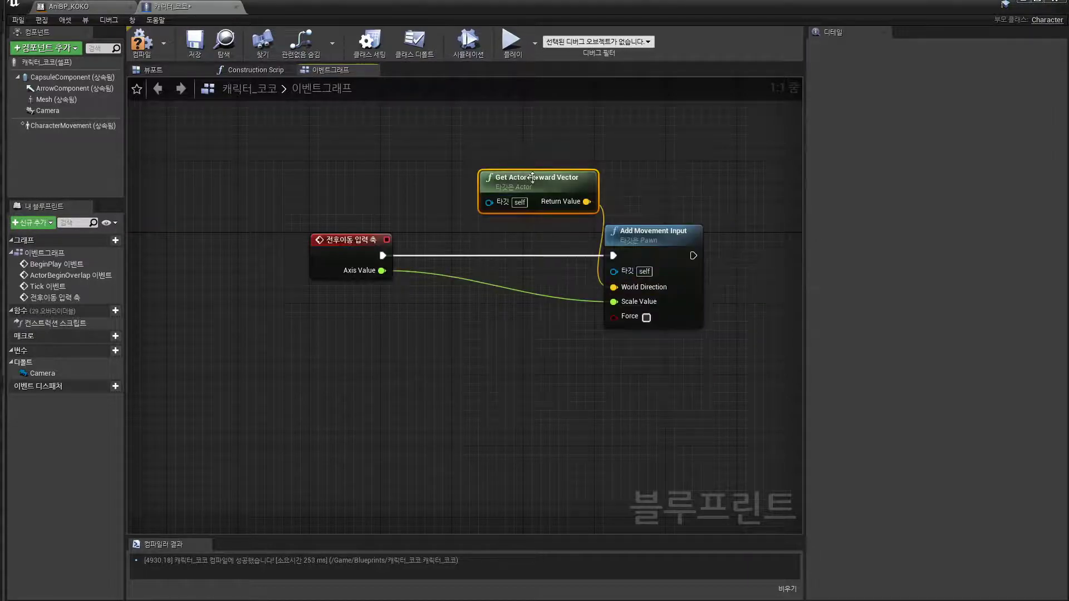
left_click_drag(532, 177, 479, 177)
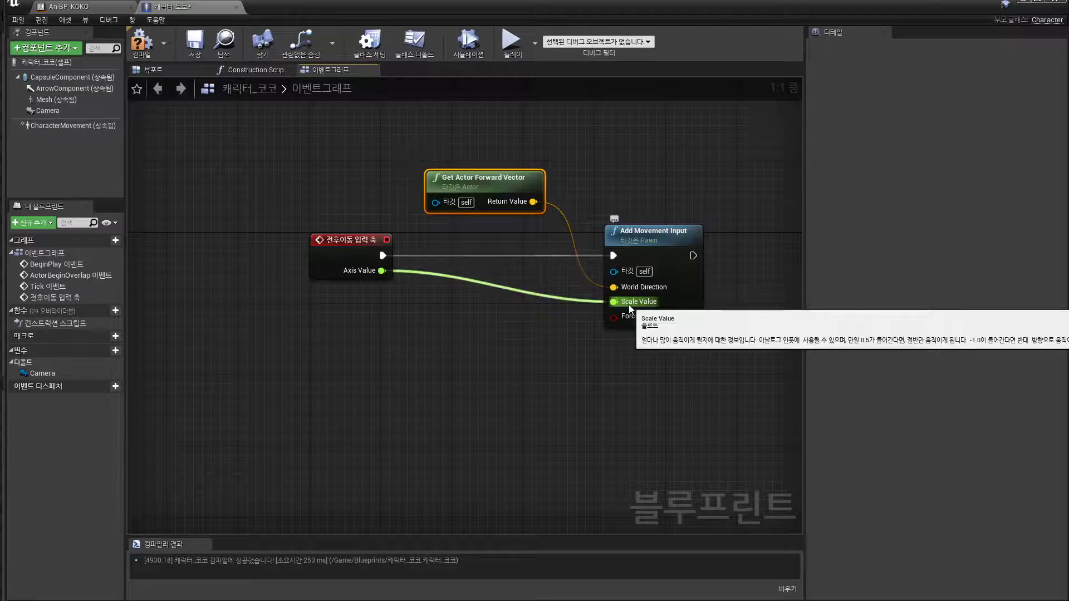
left_click(141, 42)
left_click(194, 42)
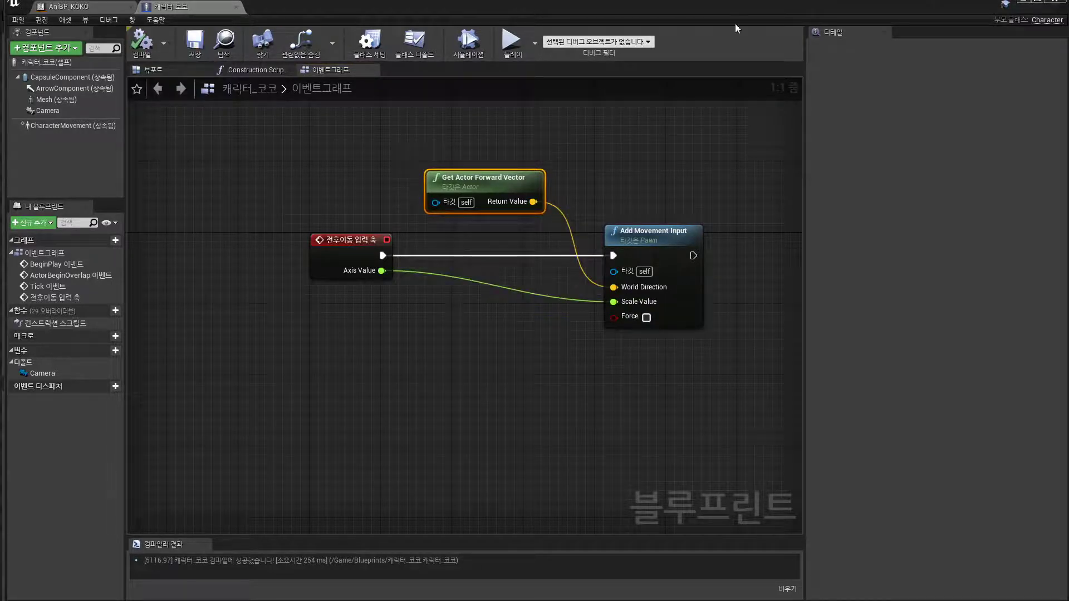
Return to the level editor and play the level twice to test forward-vector movement with the character, ending each session.
left_click(1026, 5)
left_click(538, 37)
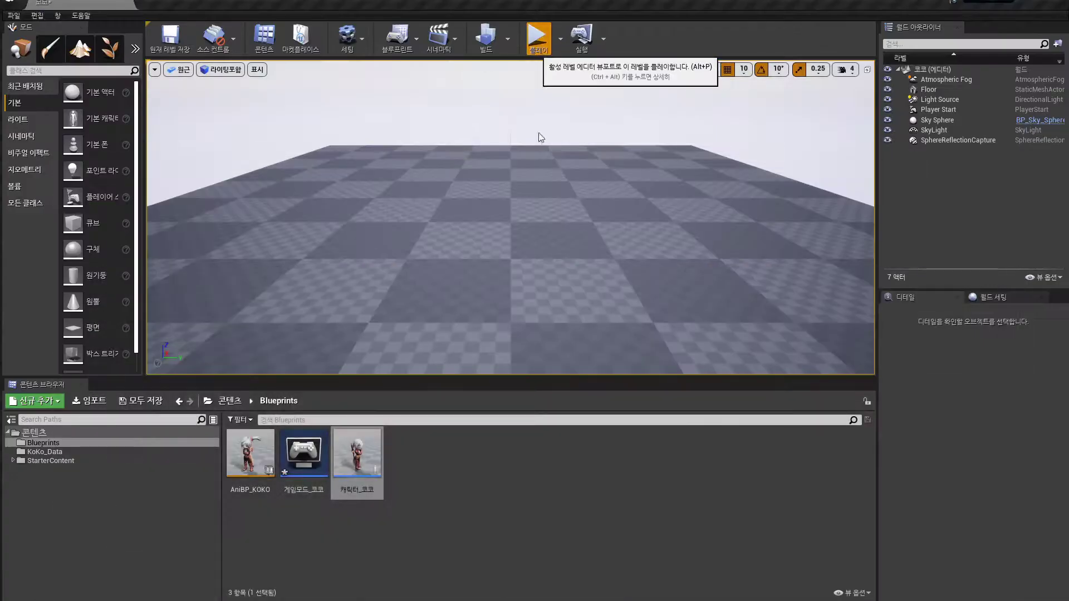
key("w")
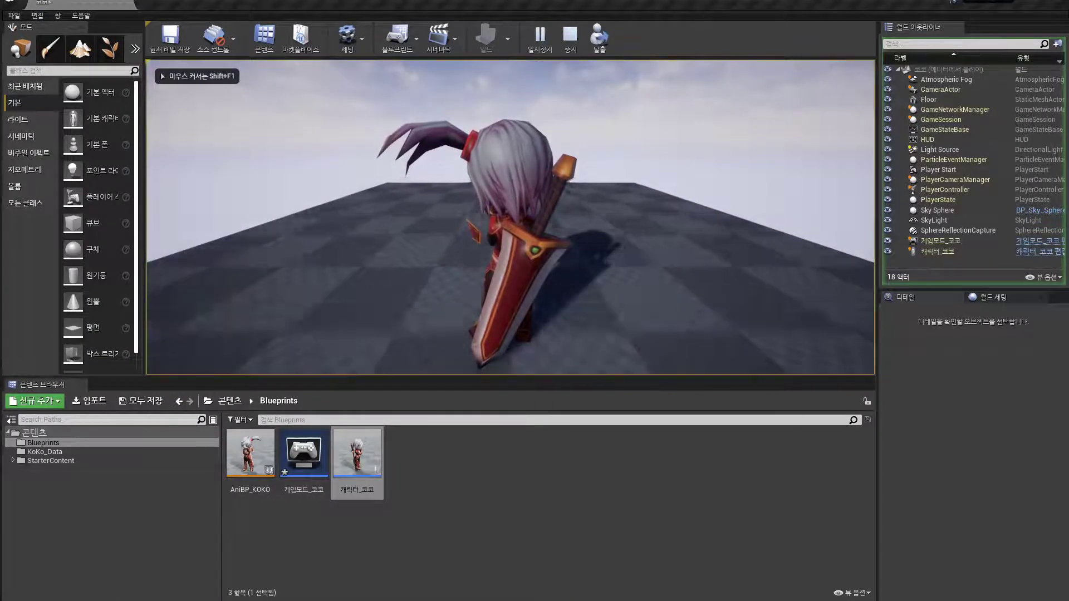
key("w")
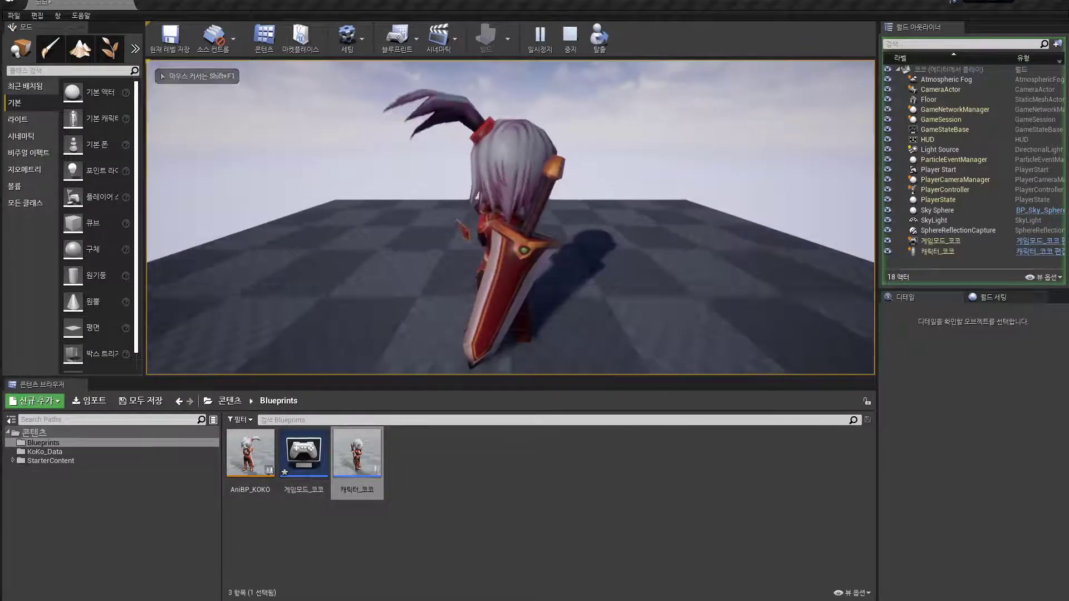
key("s")
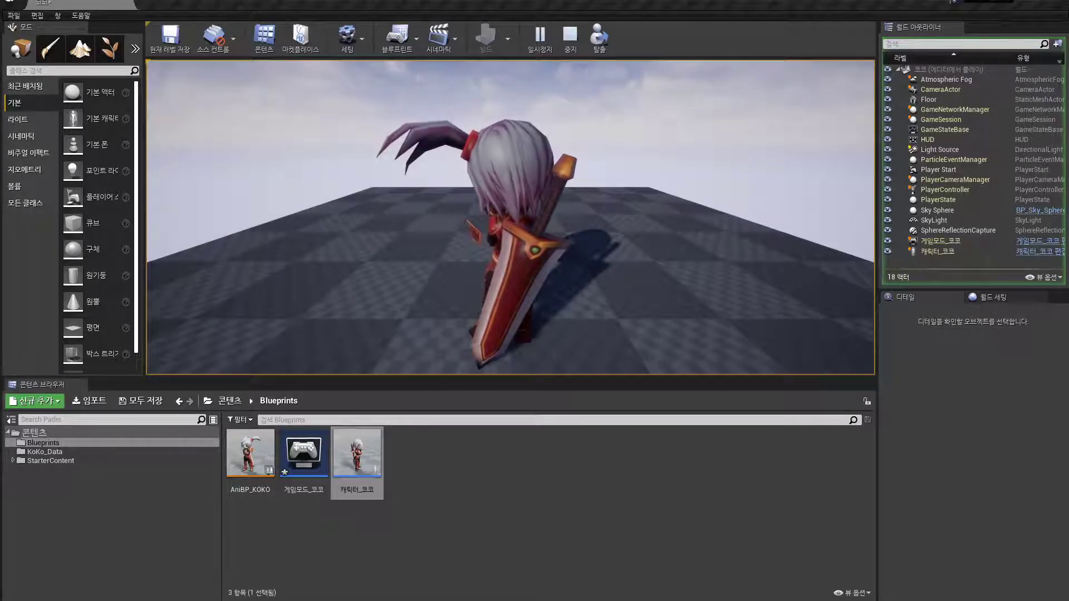
key("Escape")
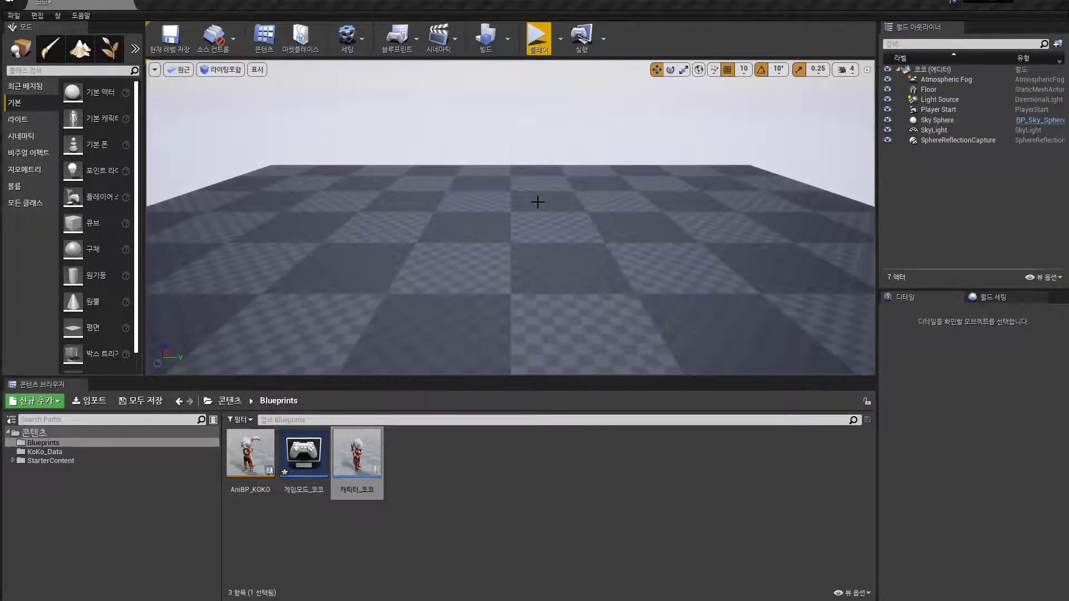
left_click(538, 39)
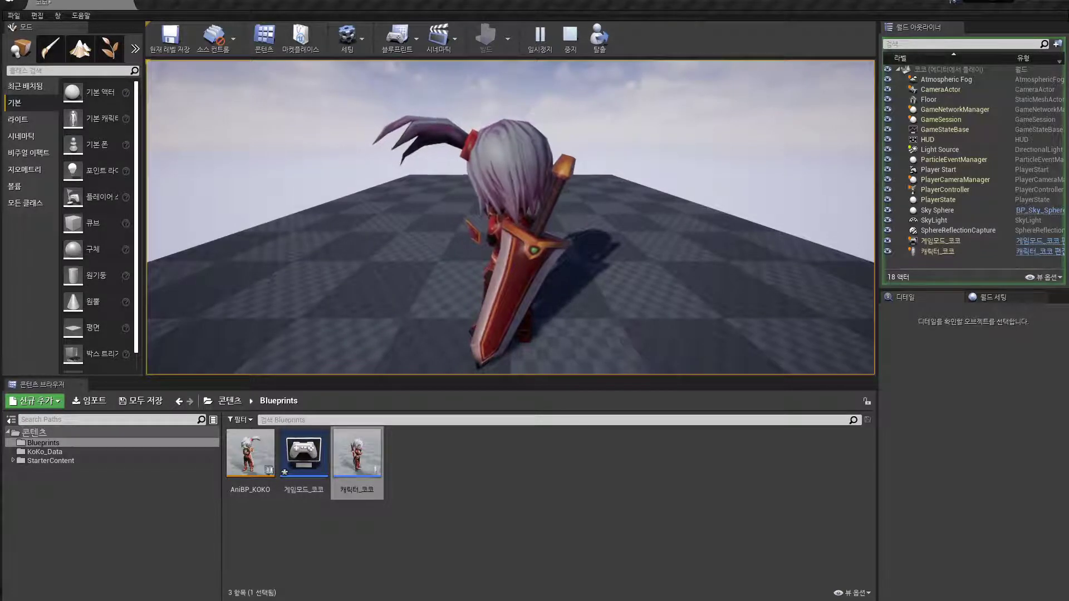
key("Escape")
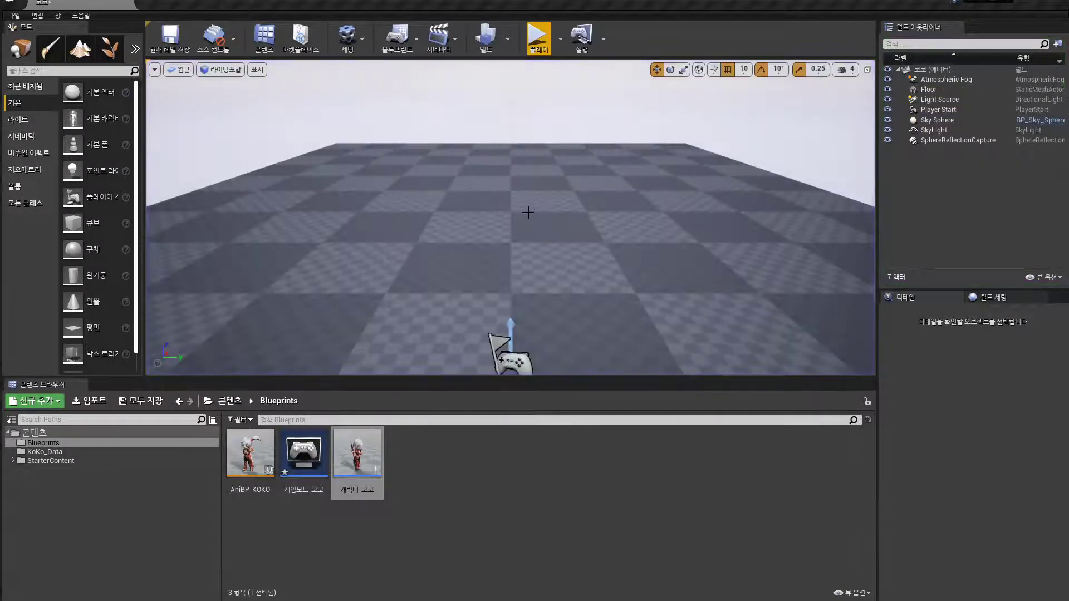
scroll(529, 216, "up", 10)
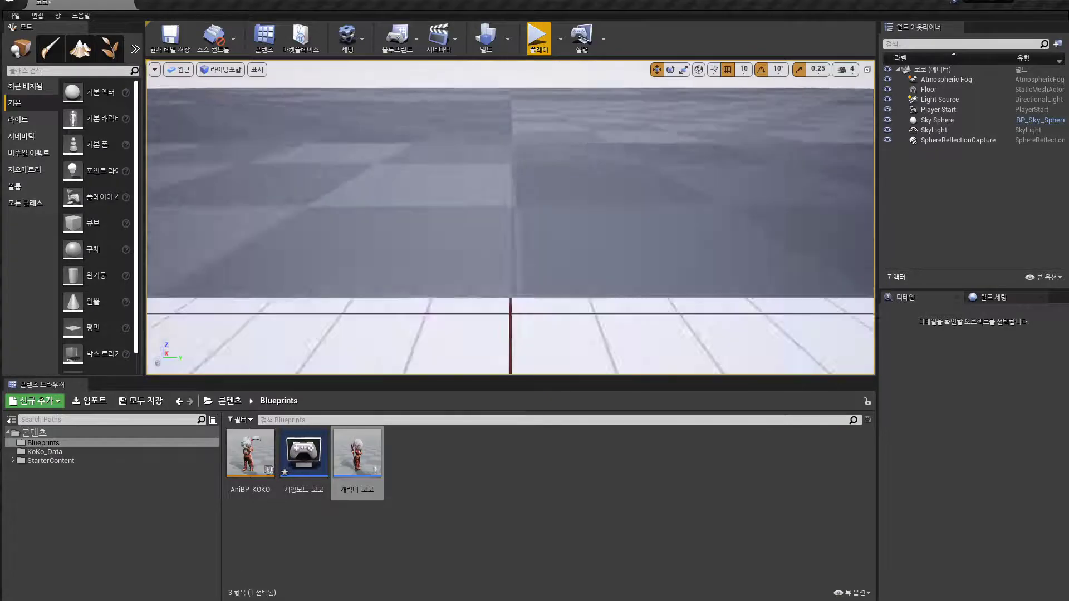
scroll(529, 216, "down", 12)
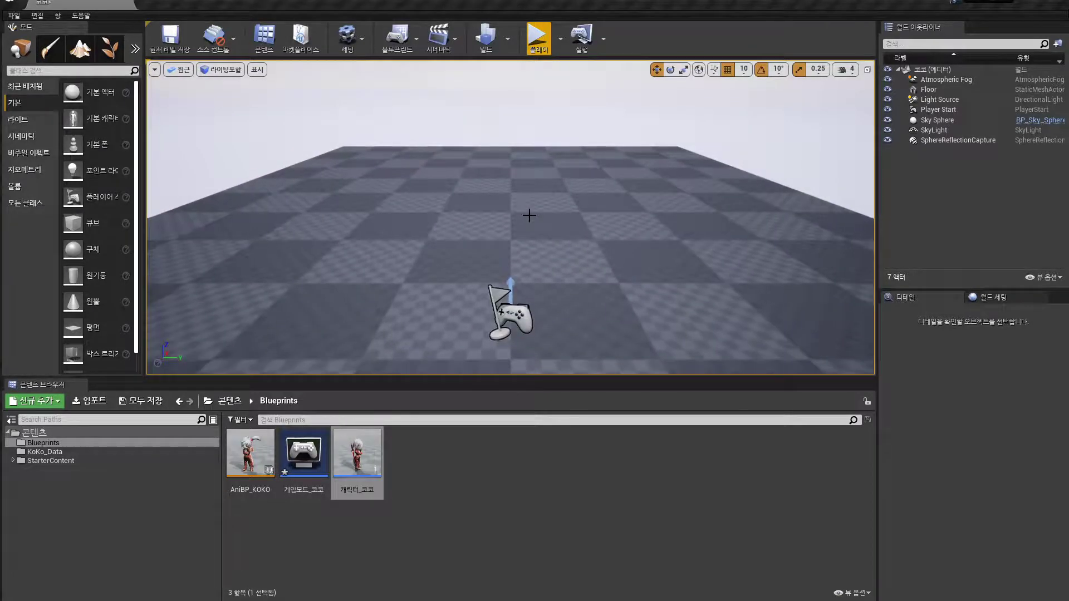
mouse_move(529, 215)
right_mouse_down()
mouse_move(629, 212)
mouse_move(499, 208)
mouse_move(557, 209)
mouse_move(529, 215)
right_mouse_up()
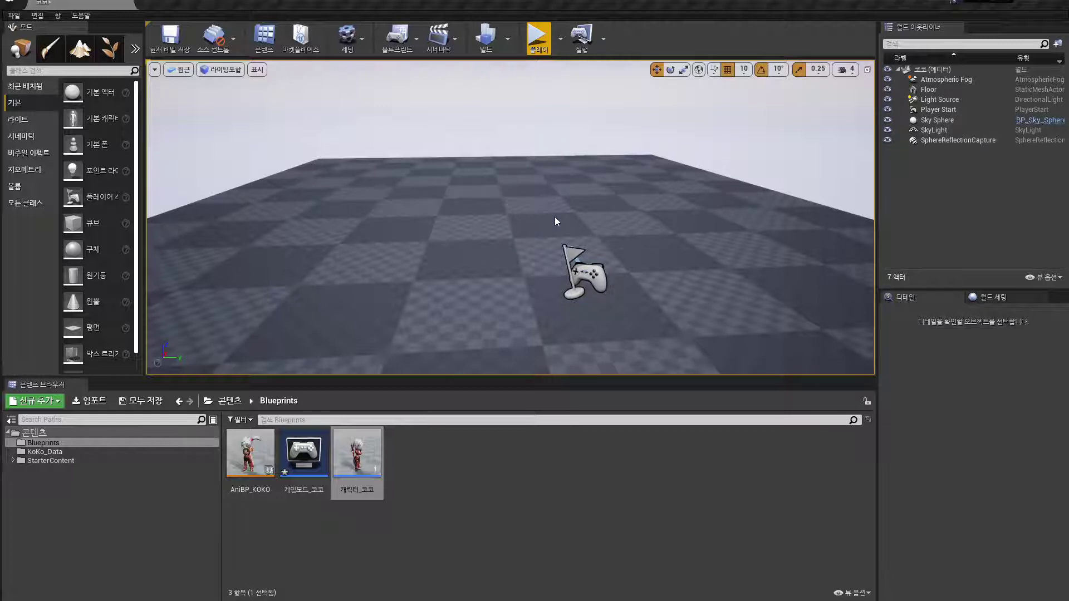
right_click_drag(566, 219, 688, 238)
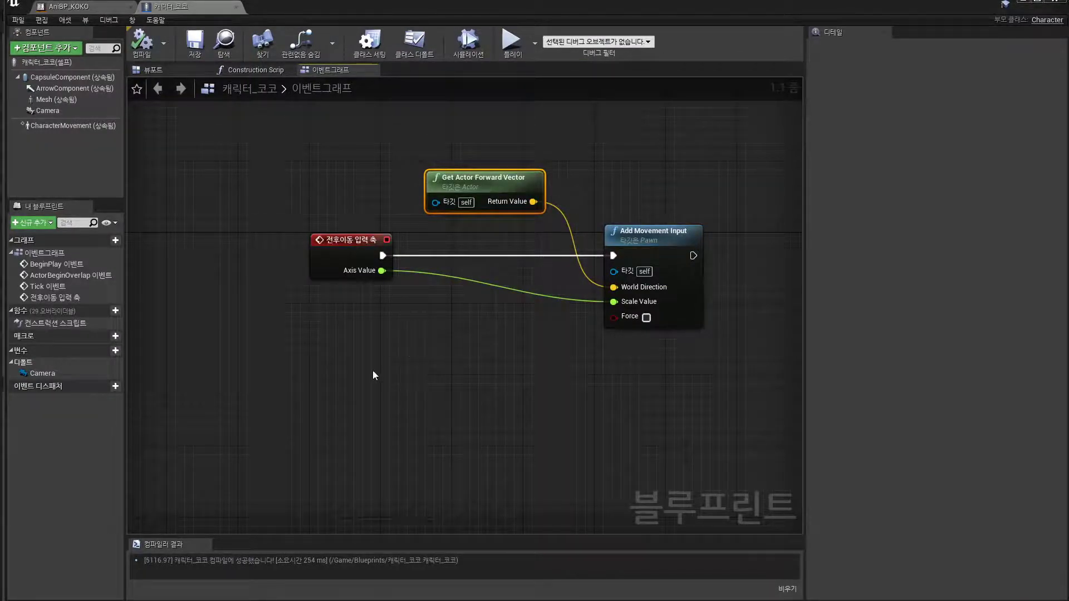
Add the 좌우이동 axis event to the 캐릭터_코코 event graph and align it below the 전후이동 event.
right_click_drag(373, 360, 360, 295)
right_click(328, 318)
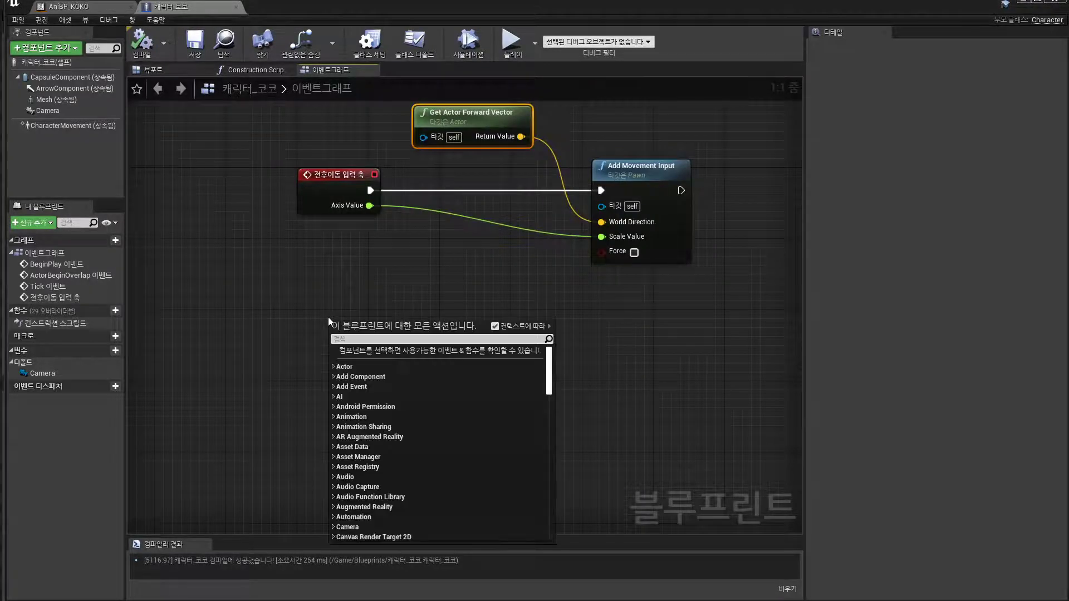
type("whk")
key("BackSpace")
key("BackSpace")
key("BackSpace")
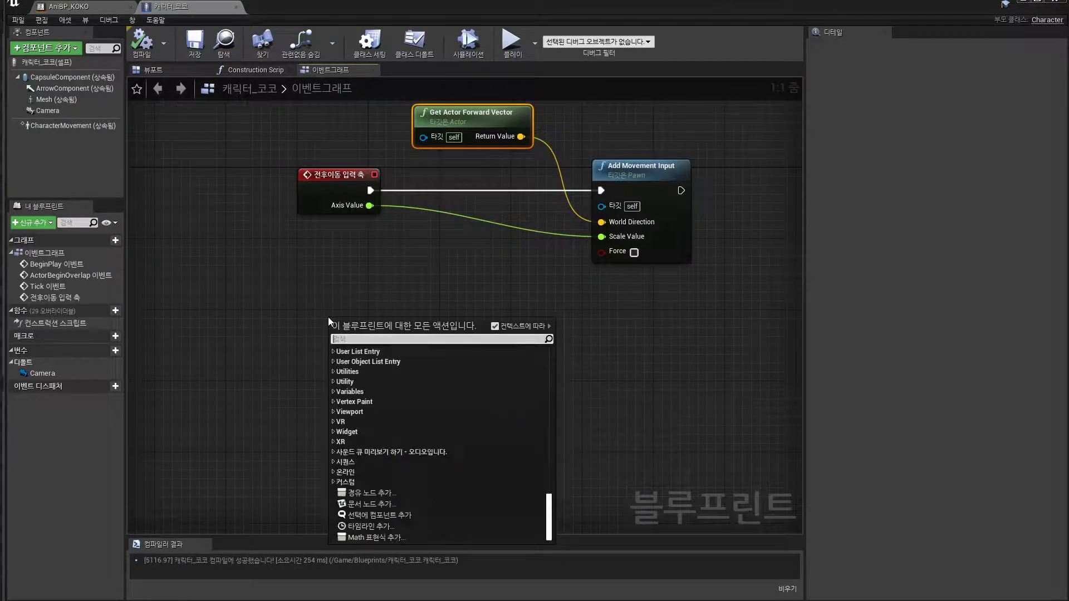
type("좌우")
type("이동")
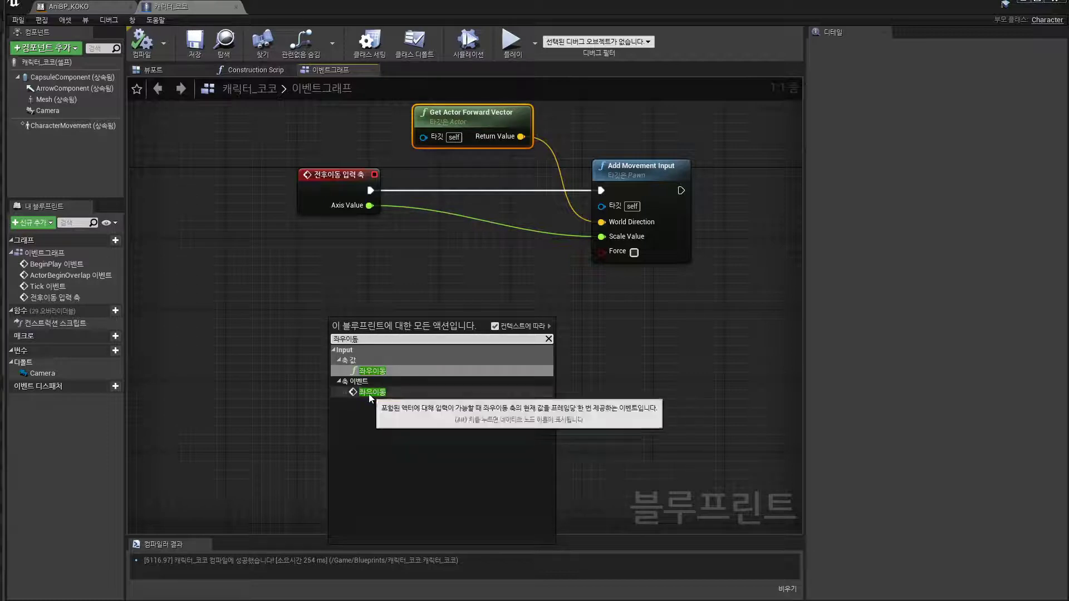
left_click(375, 395)
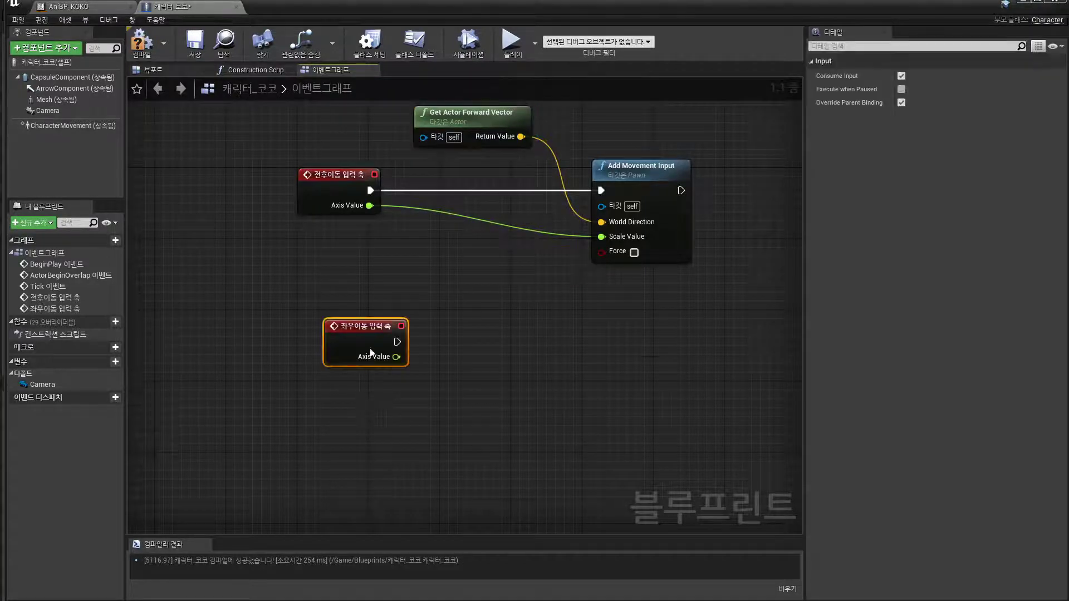
left_click_drag(336, 333, 333, 320)
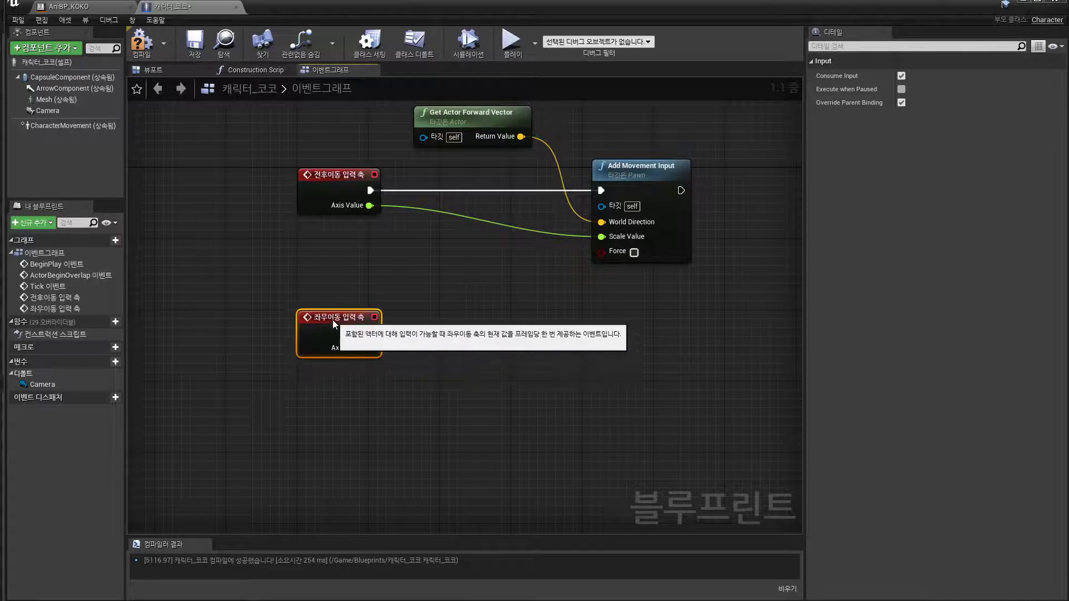
left_click(343, 417)
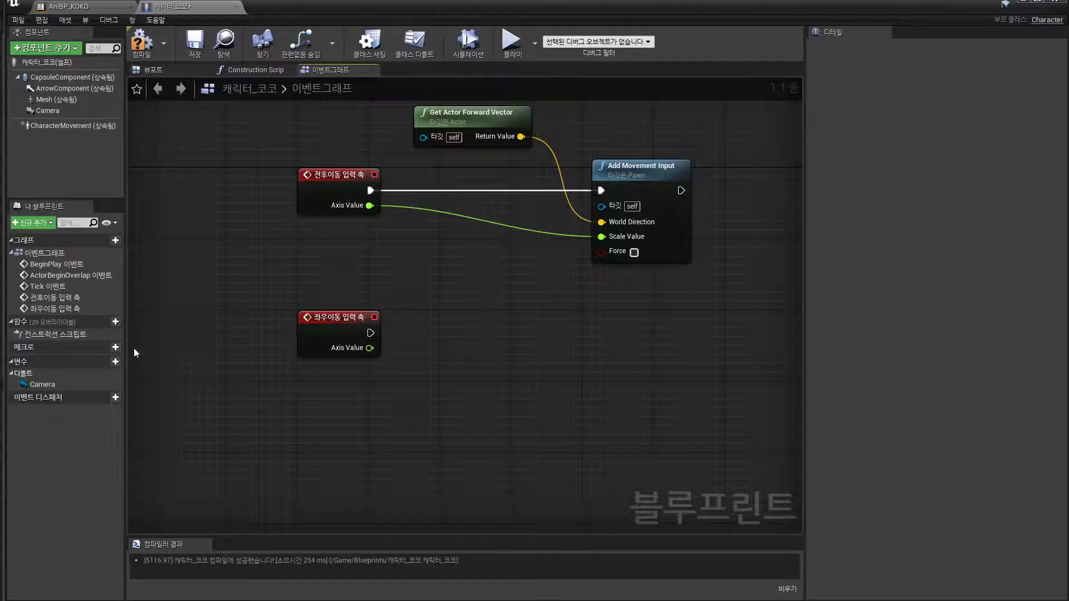
Create a blueprint variable named 회전속도 and set its variable type to Float (플로트).
left_click(103, 363)
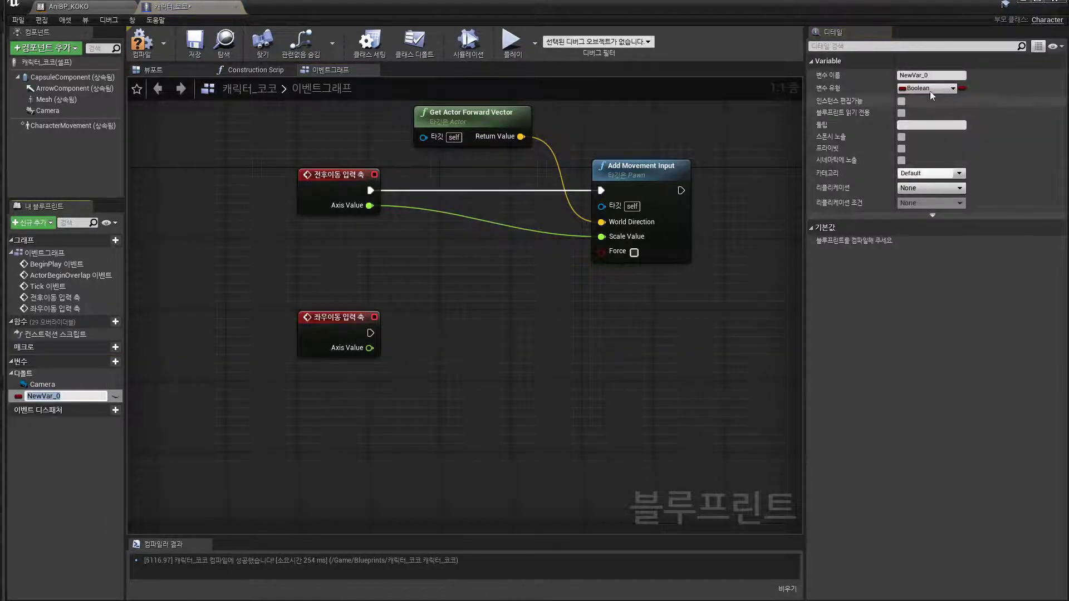
left_click(934, 76)
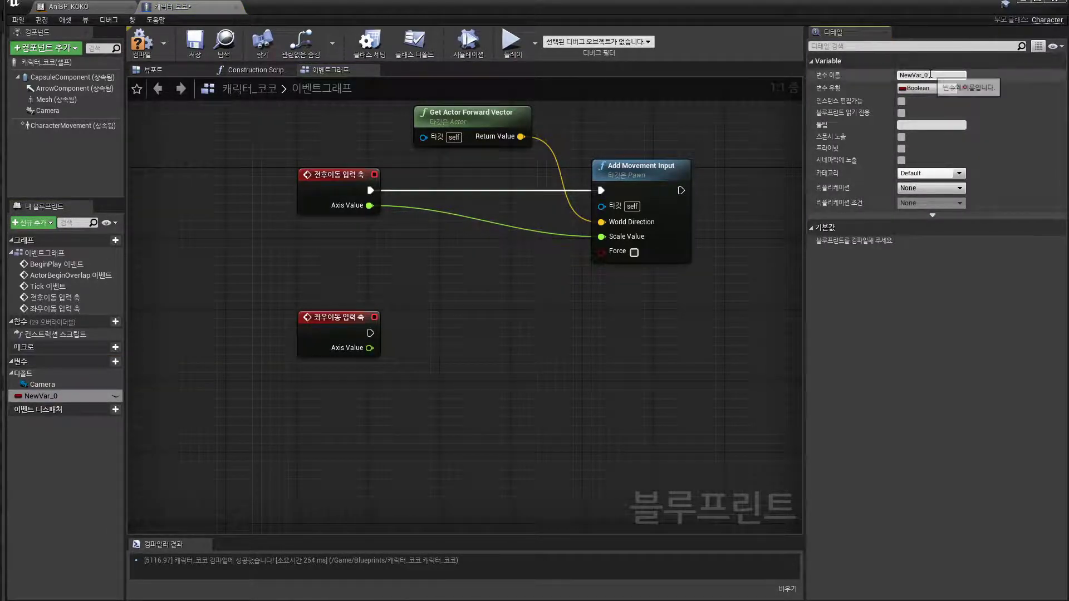
left_click_drag(938, 77, 803, 79)
key("BackSpace")
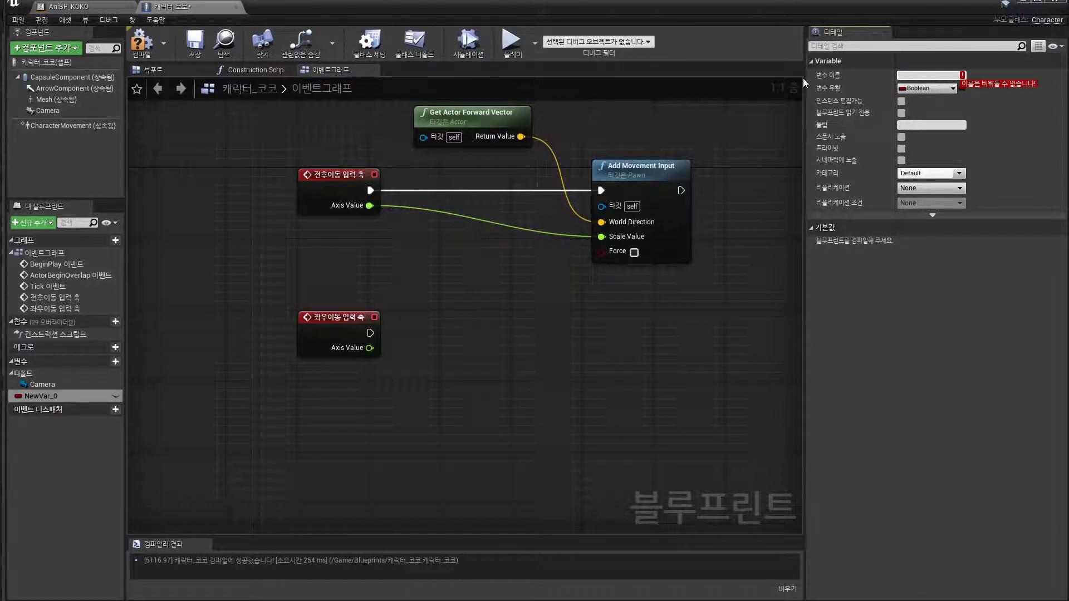
type("회전속도")
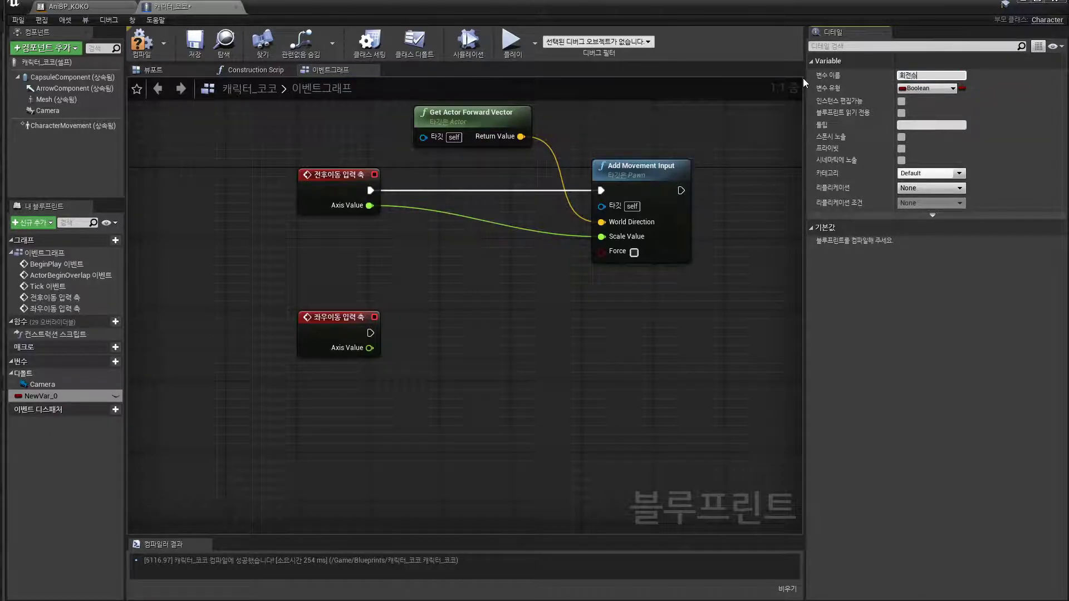
key("Return")
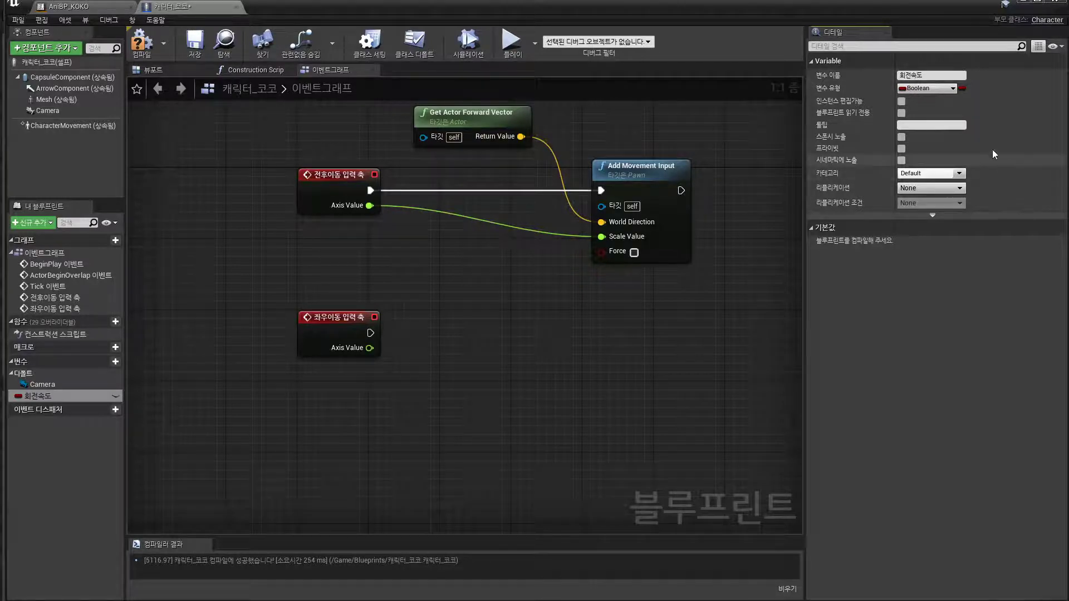
left_click(940, 88)
left_click(816, 163)
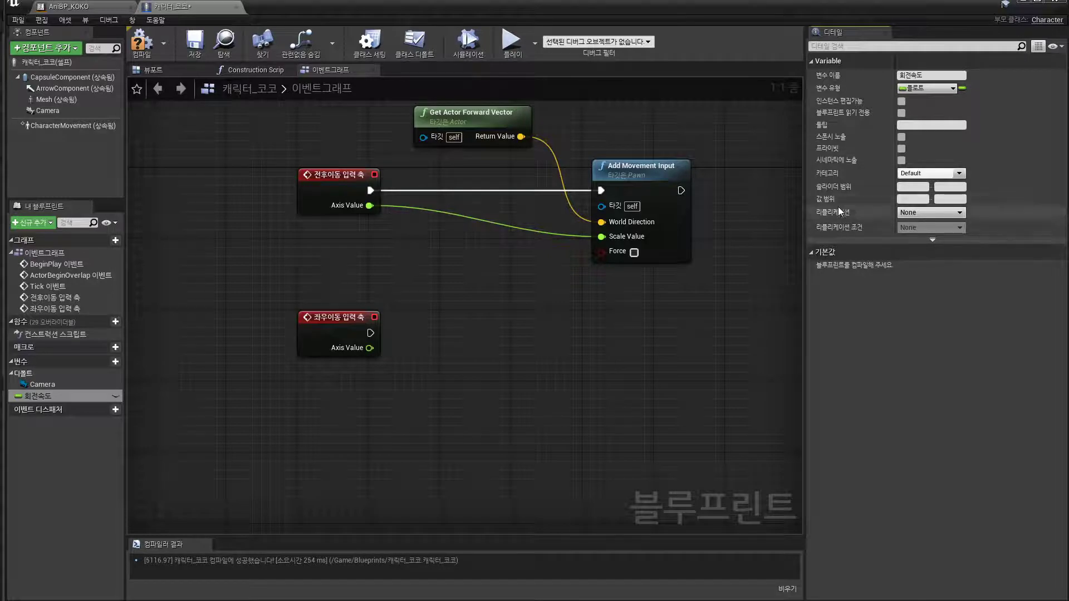
Compile the blueprint and set the default value of the 회전속도 variable to 45.
left_click(141, 42)
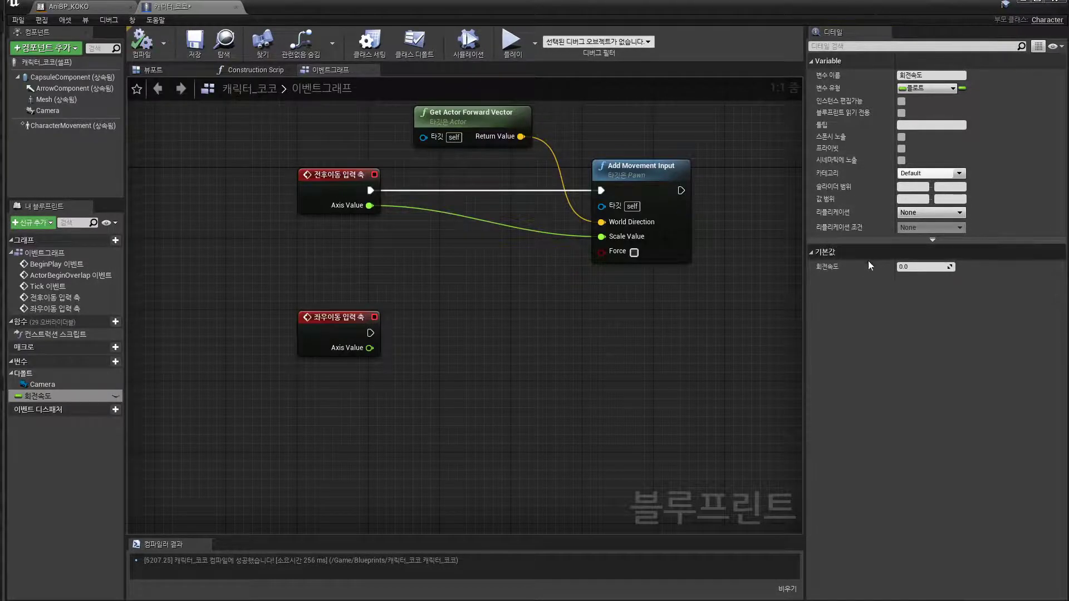
left_click(911, 267)
type("45")
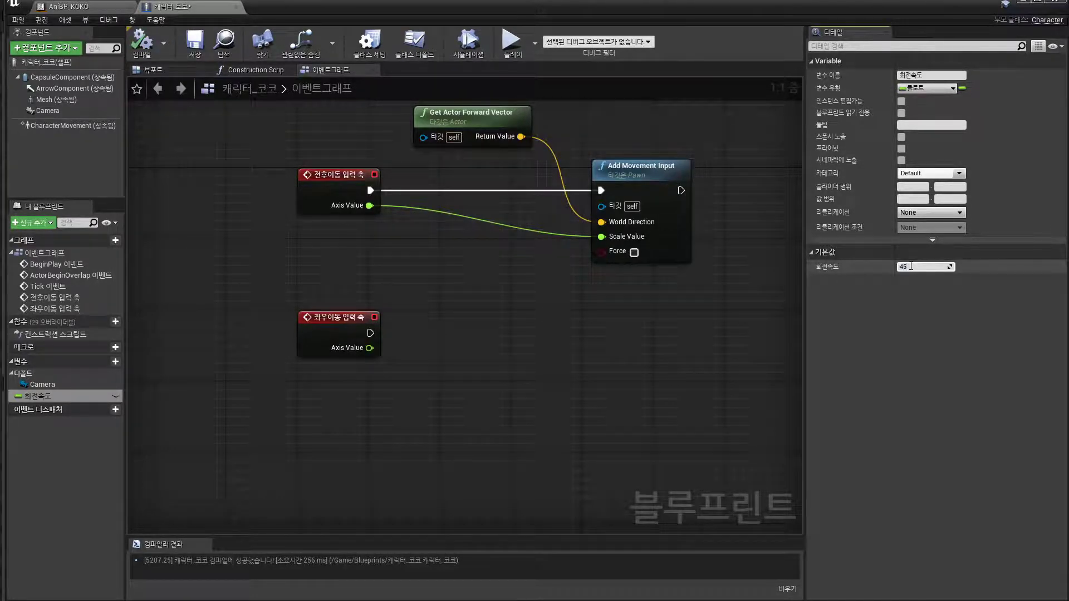
key("Return")
left_click(583, 410)
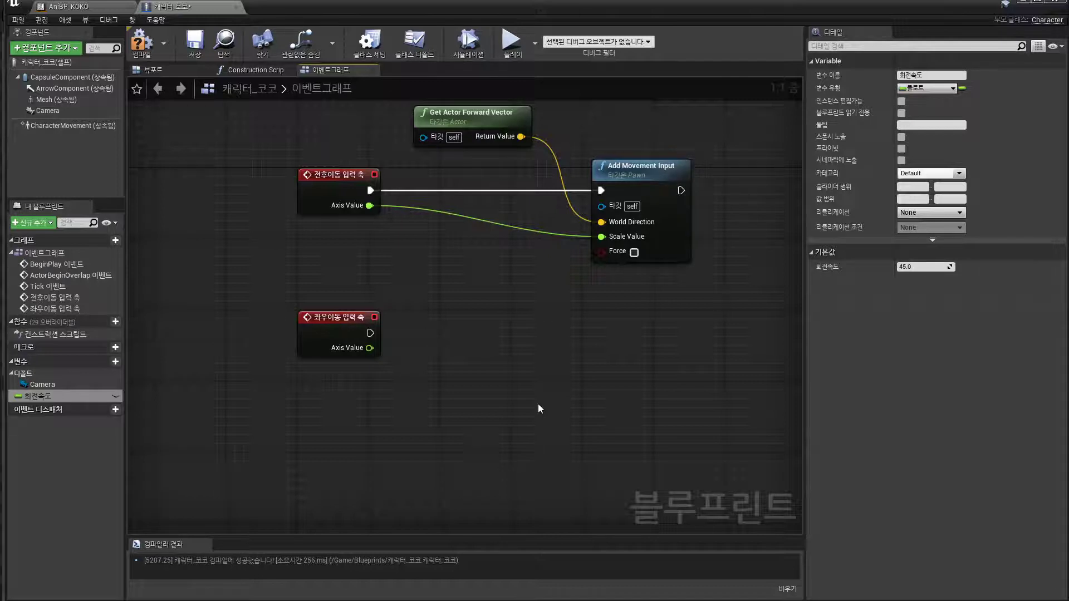
right_click_drag(446, 396, 428, 385)
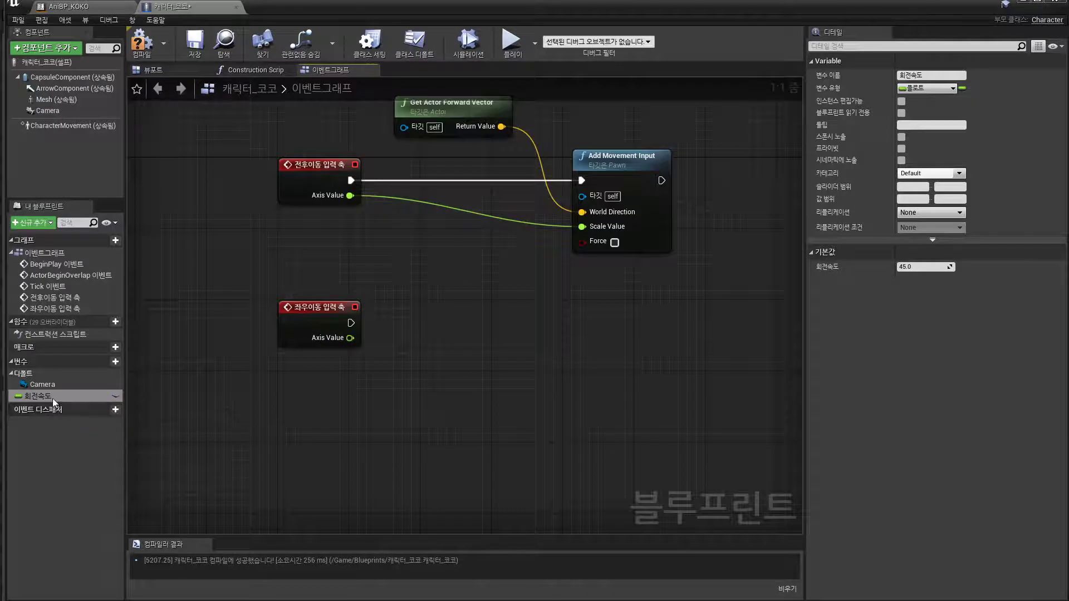
Add a getter for the 회전속도 variable and multiply it with the 좌우이동 event's Axis Value using a float multiply node.
left_click_drag(54, 402, 286, 373, "ctrl")
left_click_drag(350, 338, 395, 367)
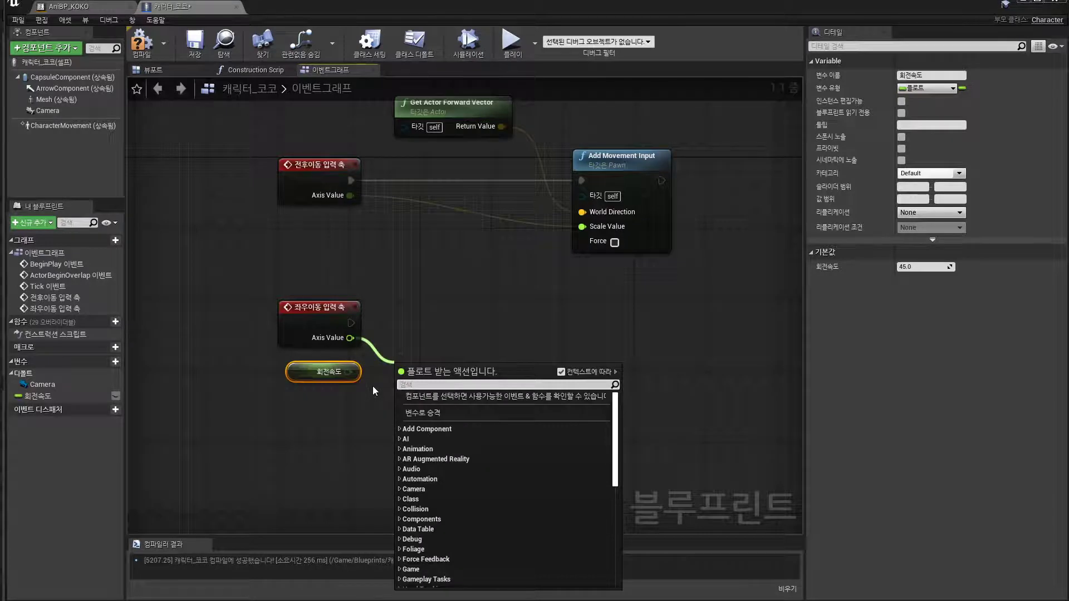
type("*")
left_click(447, 438)
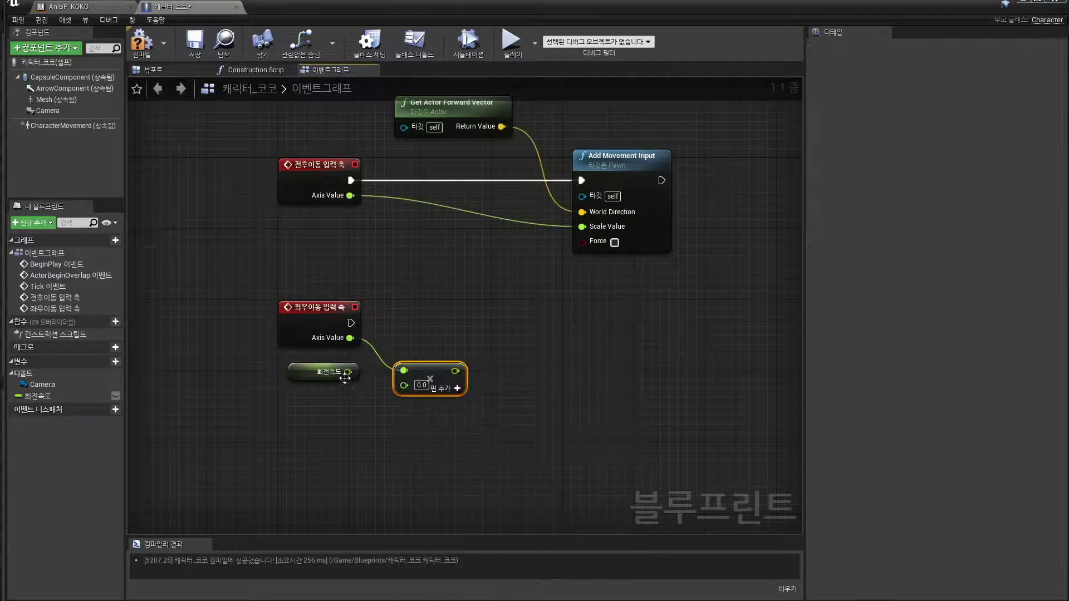
left_click_drag(347, 373, 417, 342)
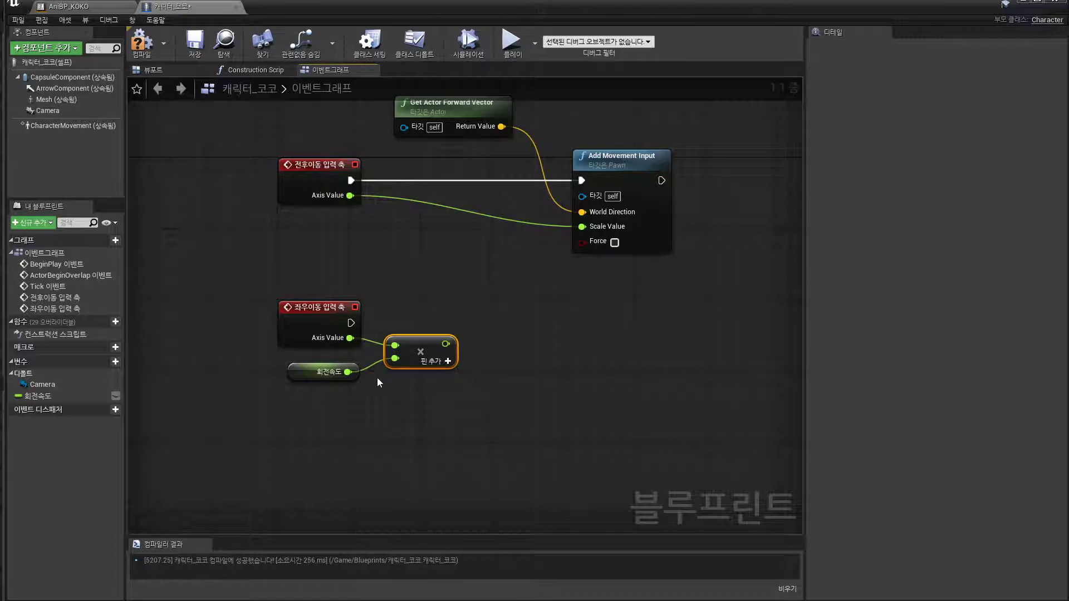
Add a third input to the multiply node, feed it from Get World Delta Seconds, and place that node below the 회전속도 getter.
left_click(447, 361)
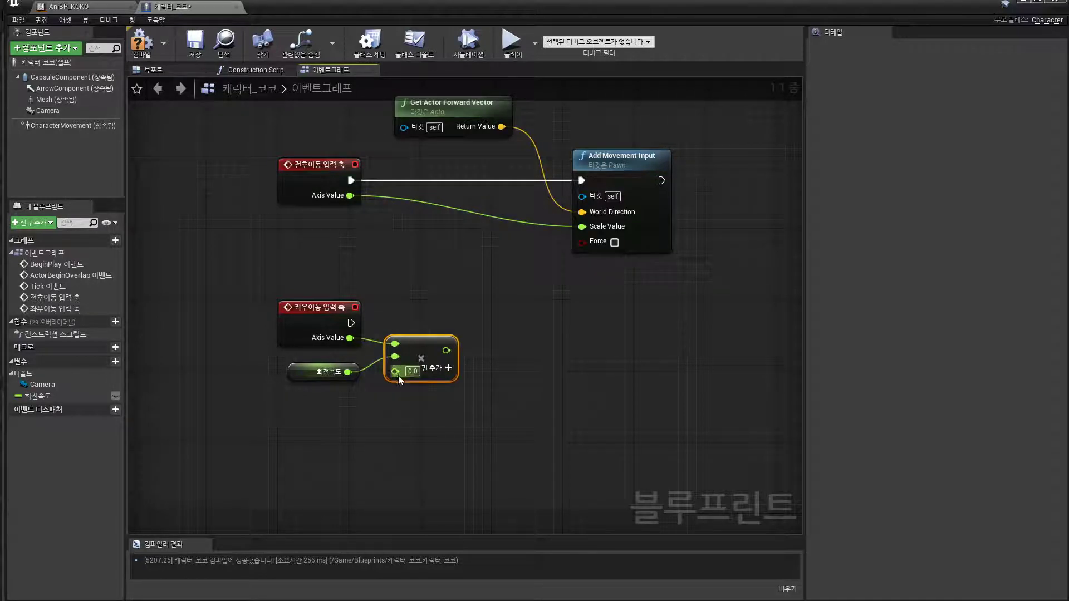
left_click_drag(399, 377, 361, 431)
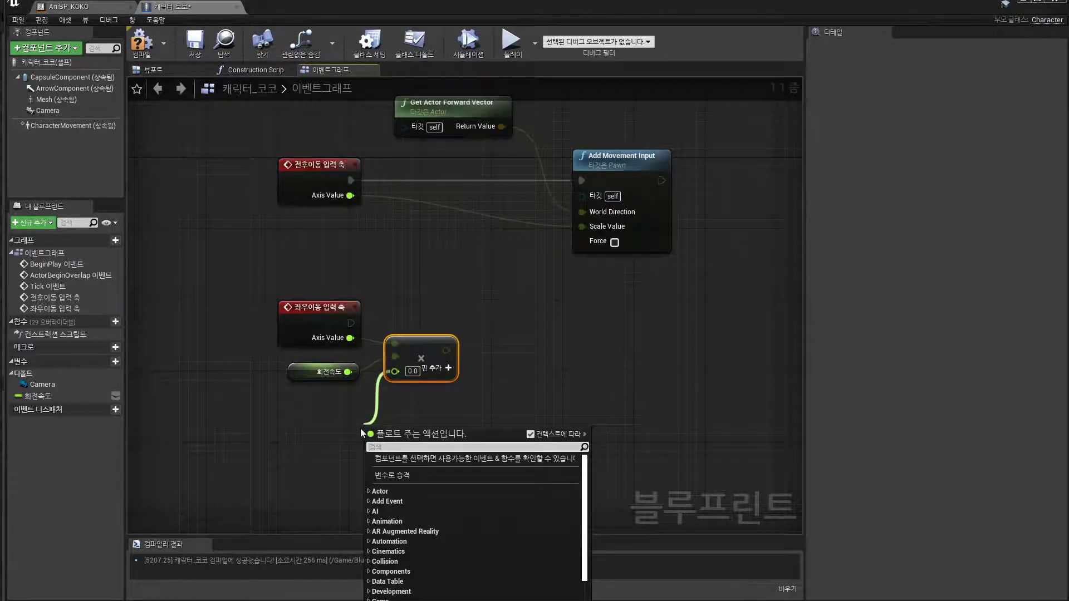
type("delta s")
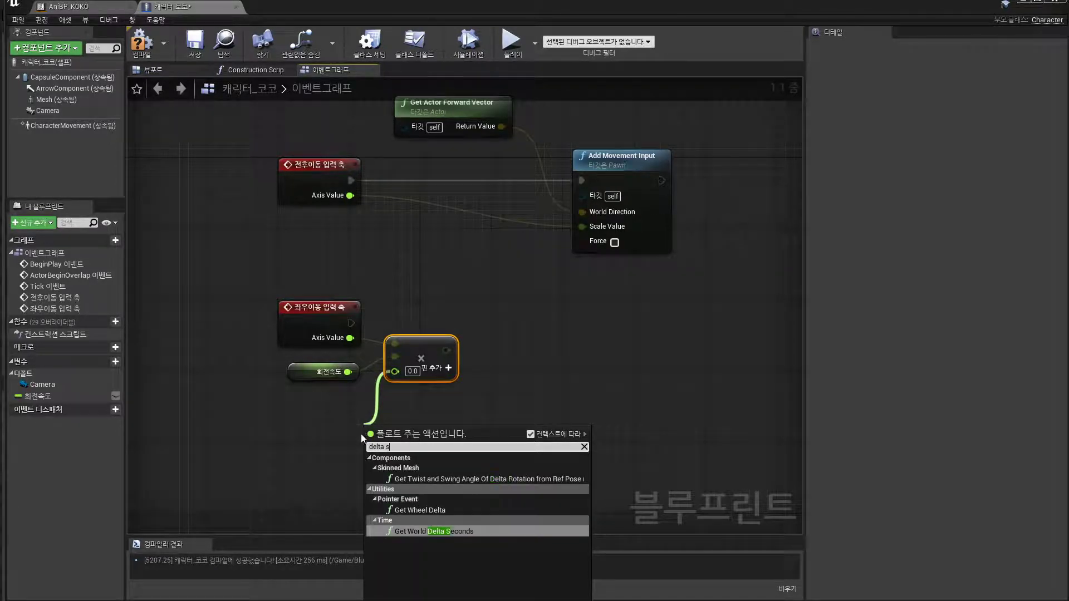
left_click(424, 533)
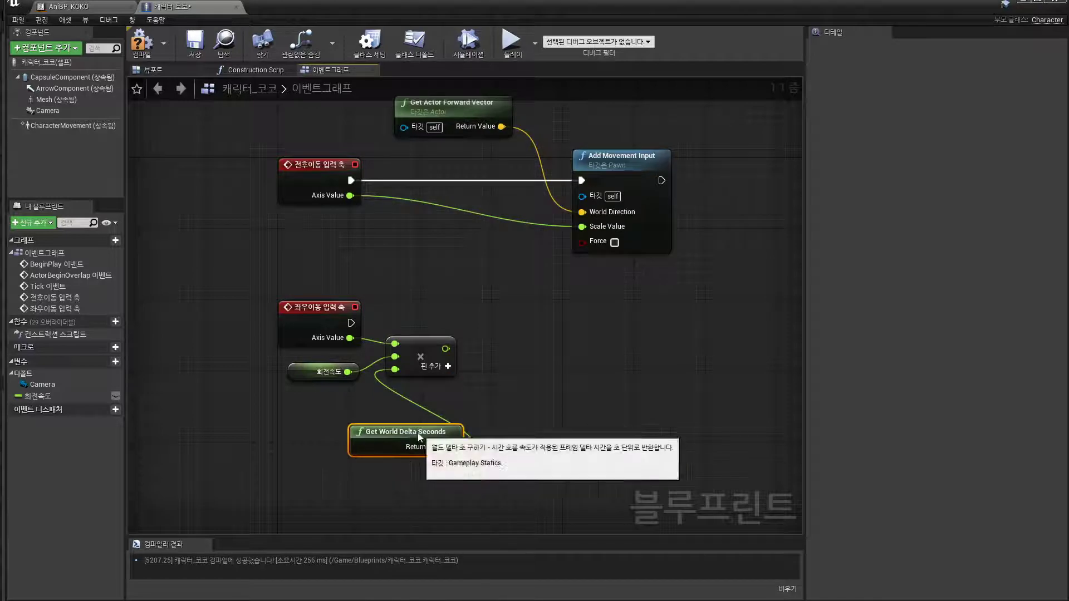
left_click_drag(417, 433, 314, 402)
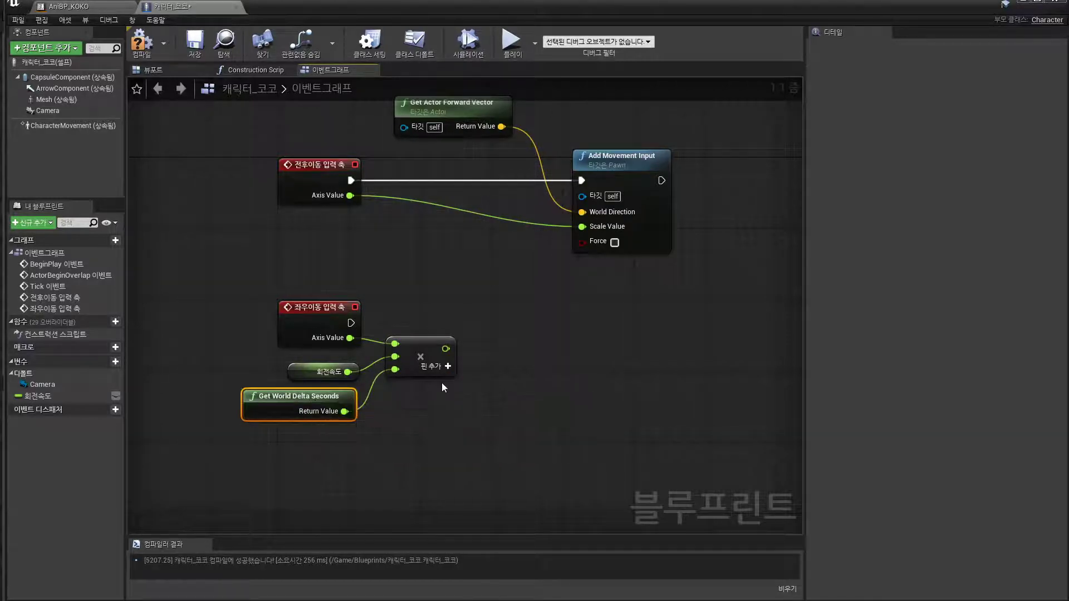
Right-align the 좌우이동 event, the 회전속도 getter and the Get World Delta Seconds node.
left_click_drag(359, 481, 345, 416)
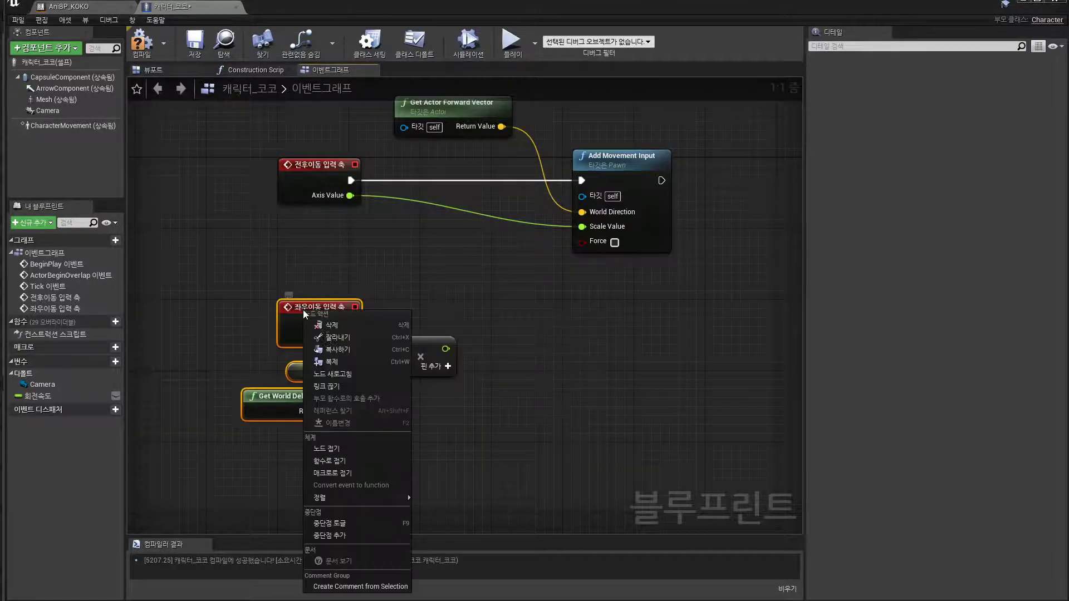
right_click(304, 311)
mouse_move(334, 497)
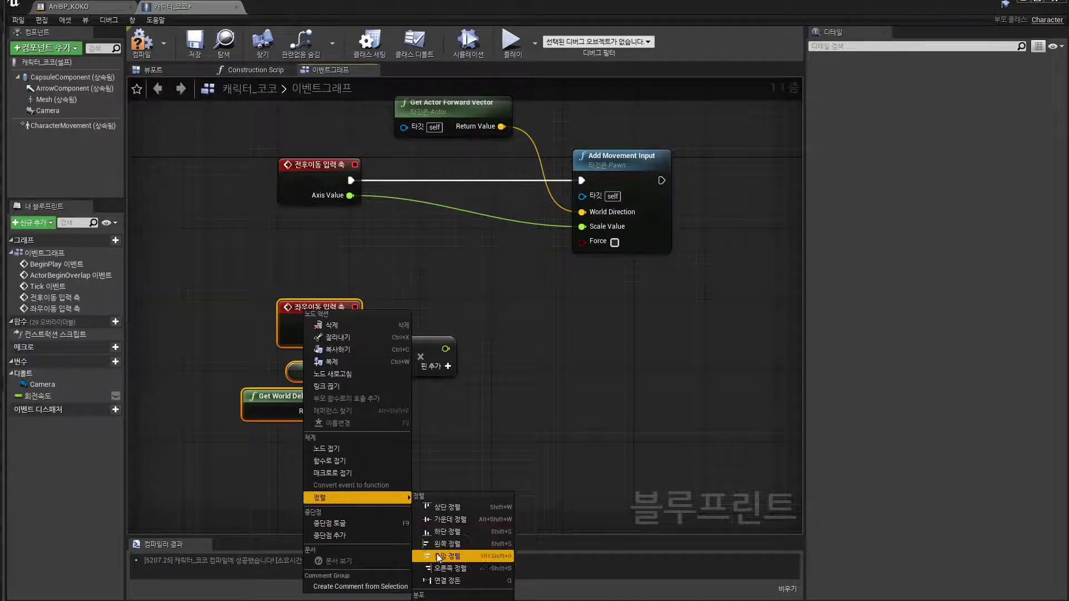
left_click(439, 581)
left_click(329, 435)
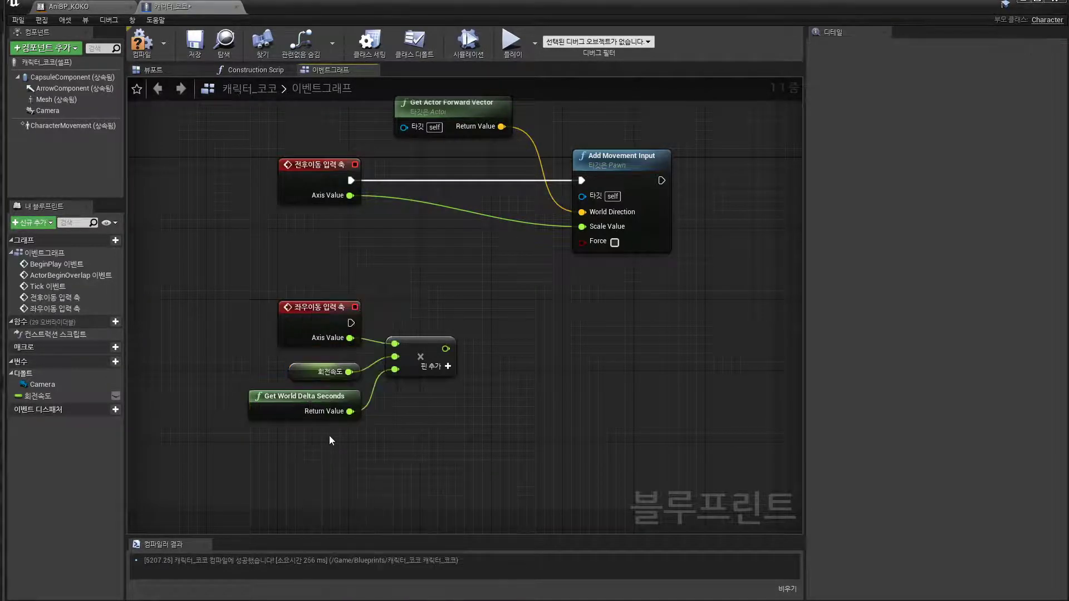
Tighten the vertical spacing of the 회전속도 getter and Get World Delta Seconds under the 좌우이동 event, and right-align all three again.
left_click_drag(317, 371, 316, 362)
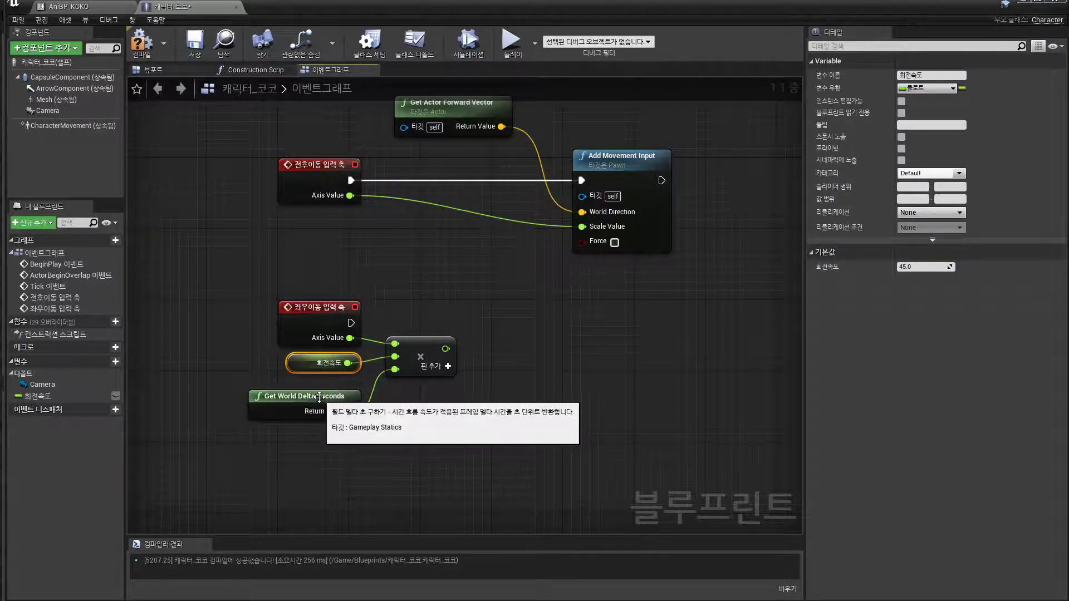
left_click_drag(316, 400, 308, 390)
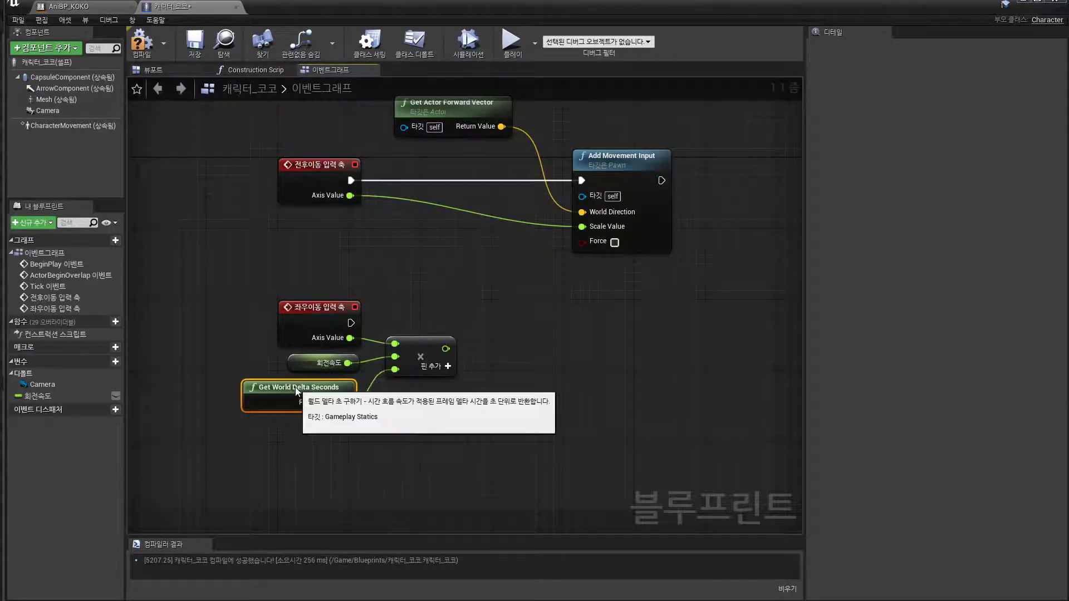
left_click_drag(334, 489, 282, 301)
right_click(315, 301)
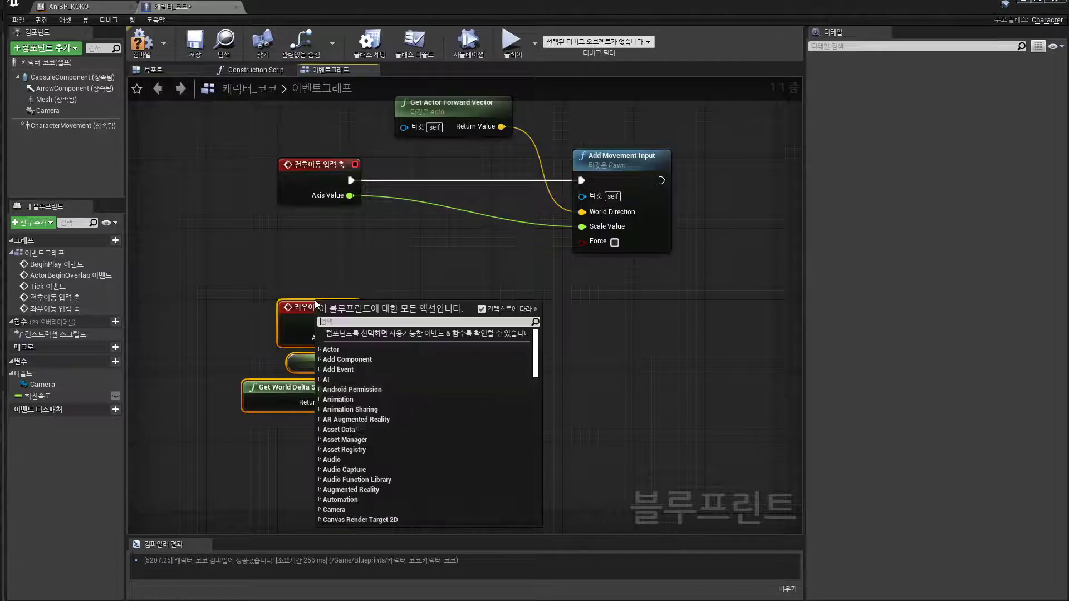
right_click(295, 317)
mouse_move(327, 508)
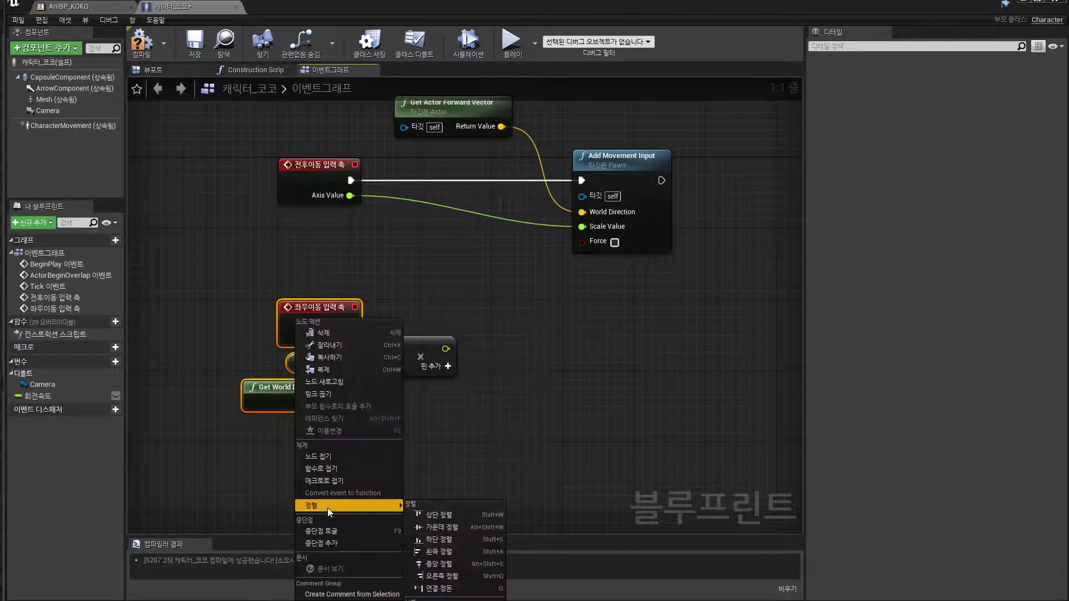
left_click(439, 576)
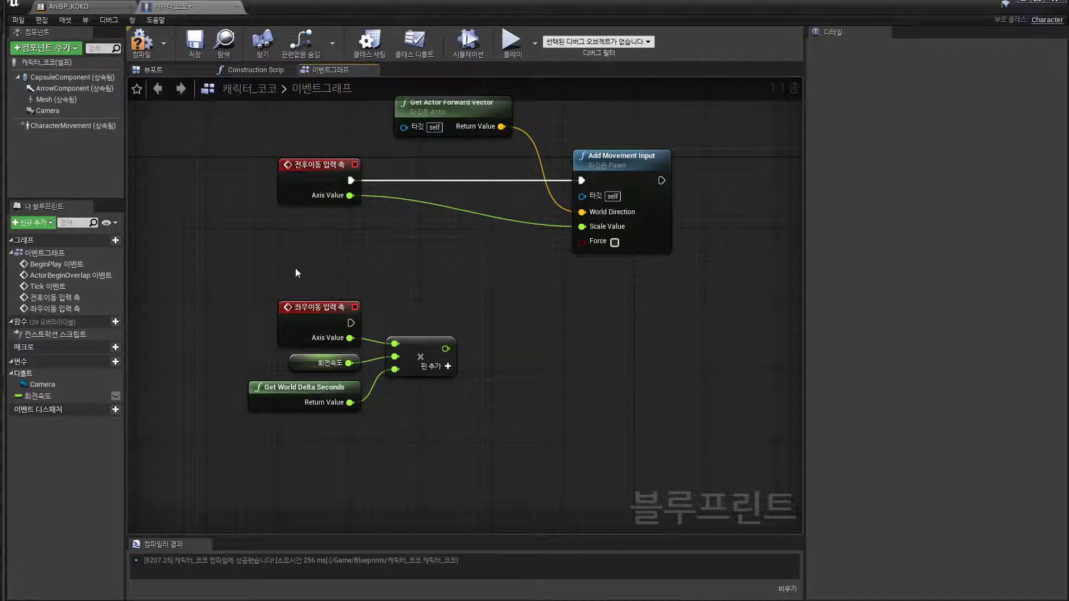
left_click(317, 309)
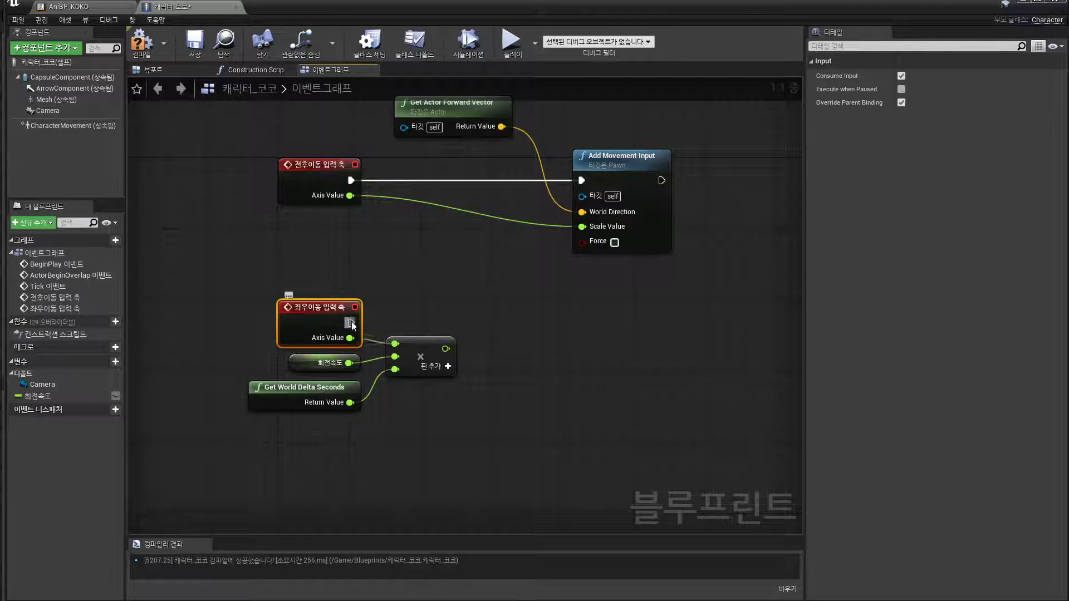
left_click_drag(351, 322, 538, 323)
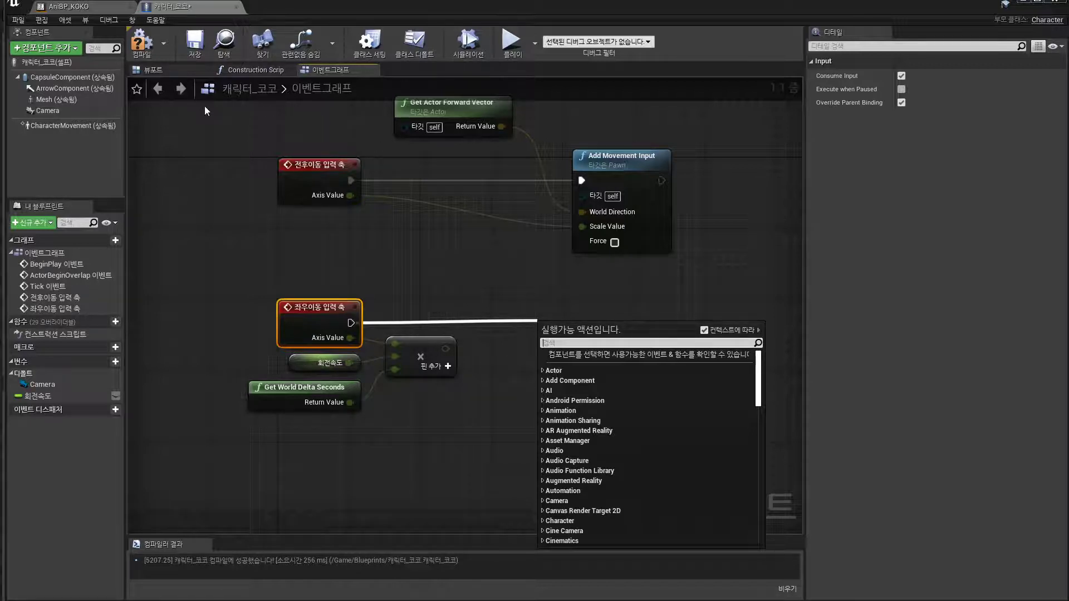
mouse_move(71, 123)
type("add")
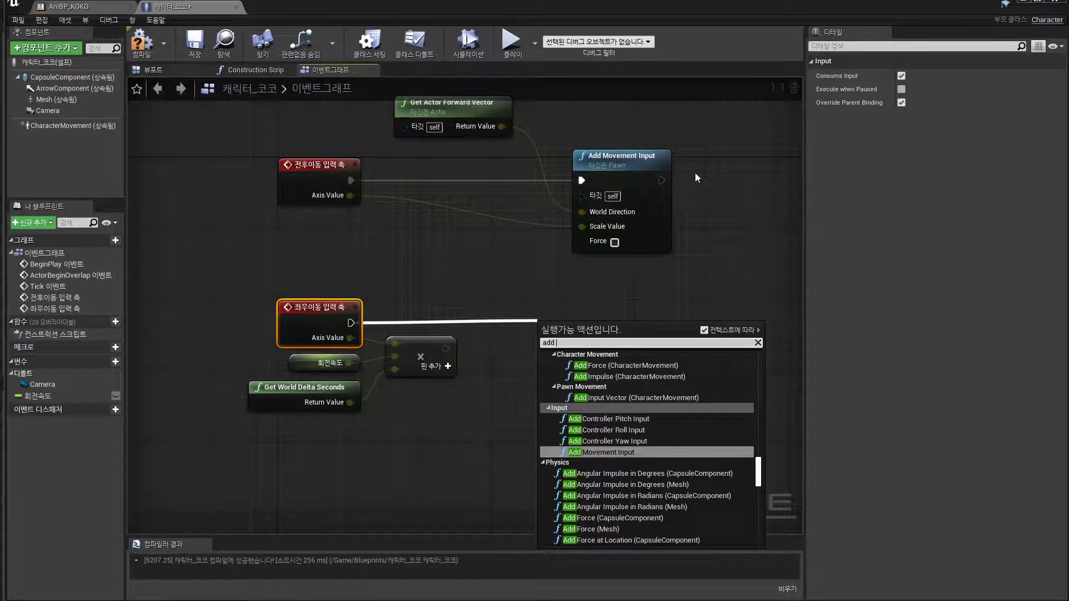
type(" con")
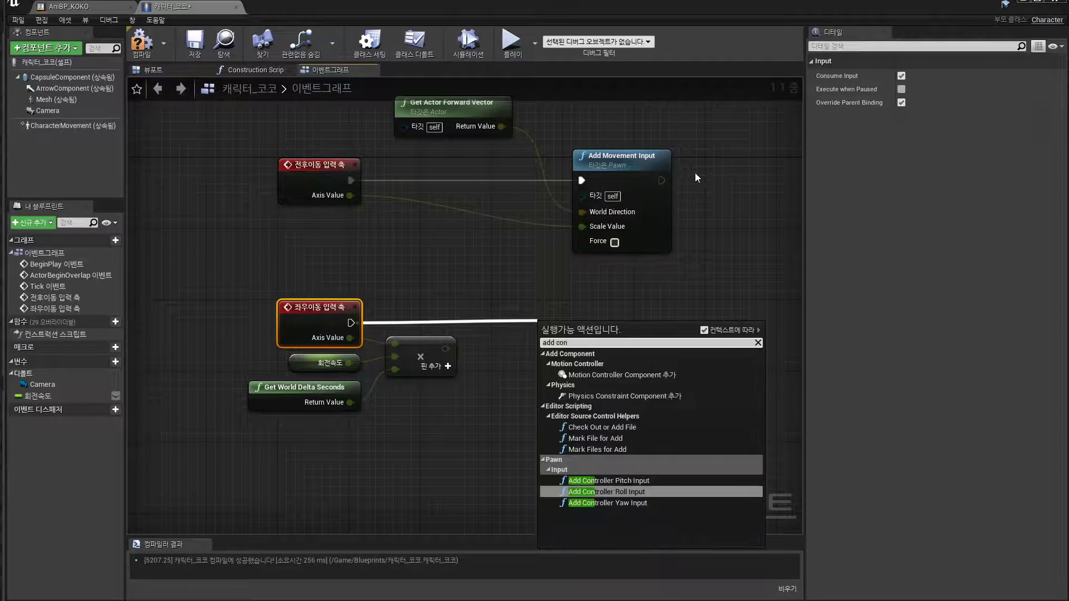
type("troller")
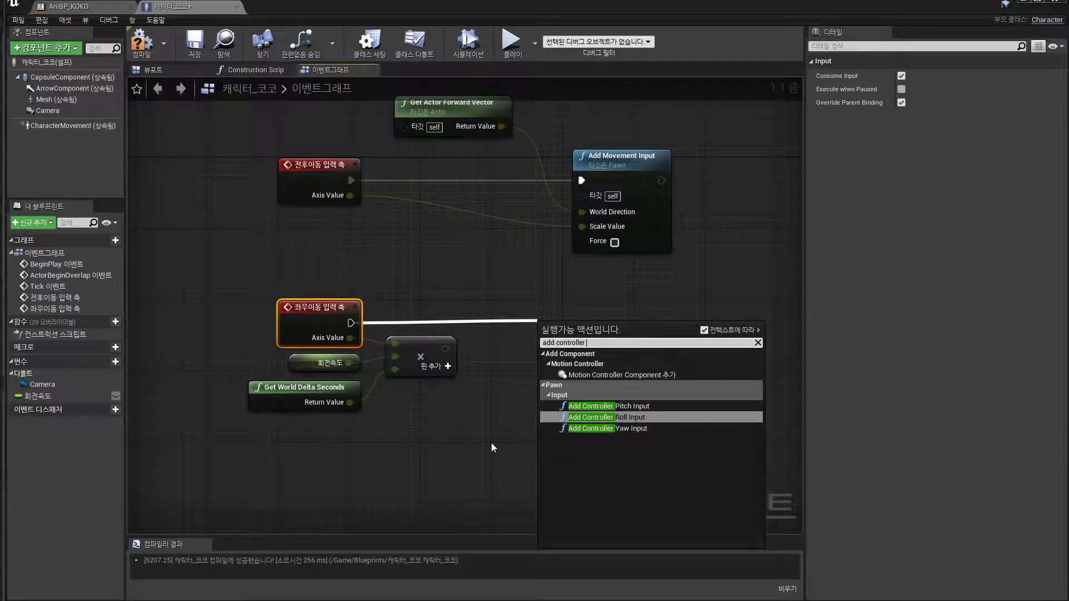
left_click(472, 412)
Add a Make Rotator node to the event graph and place it in the empty area beyond the multiply node.
right_click(473, 413)
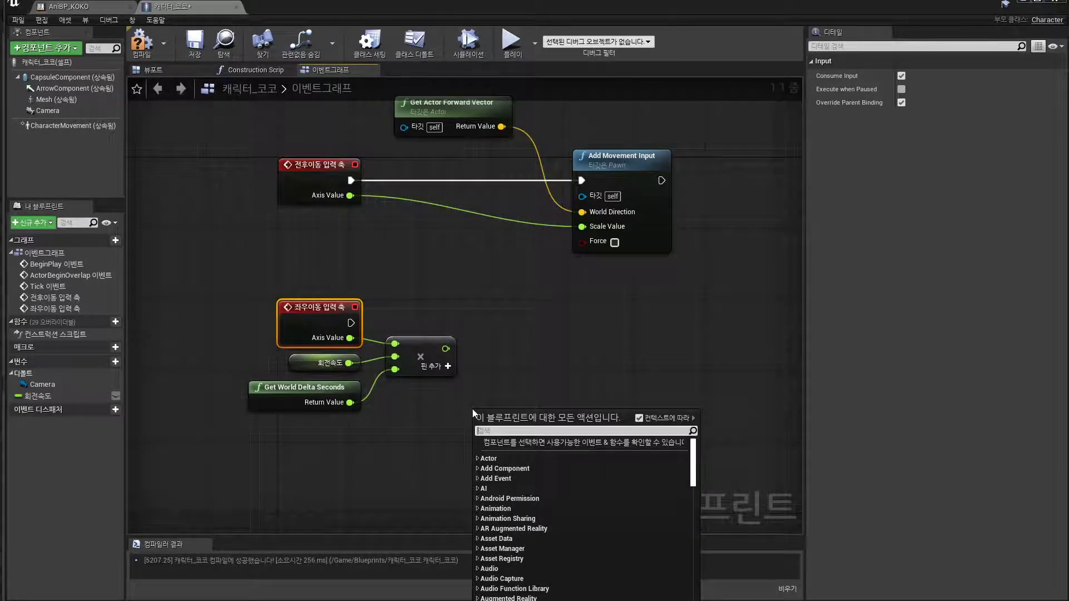
type("make")
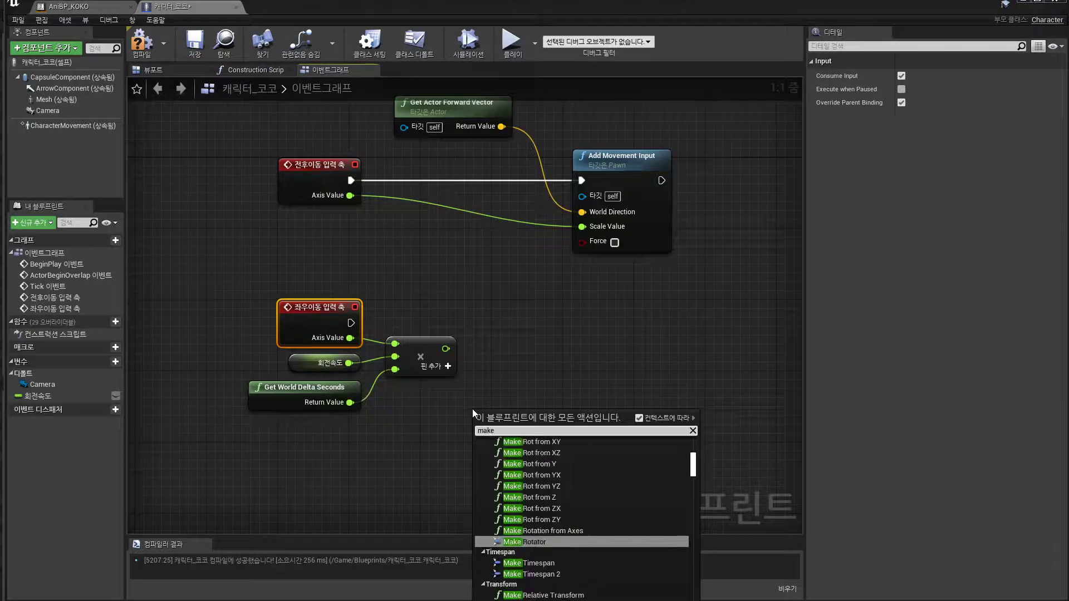
type(" roat")
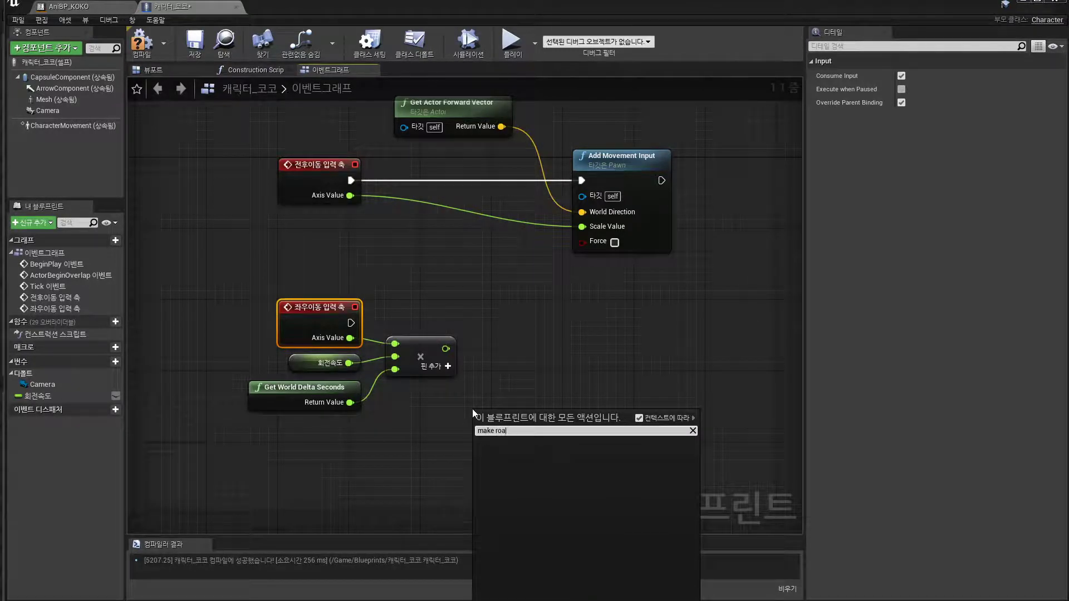
key("BackSpace")
type("ta")
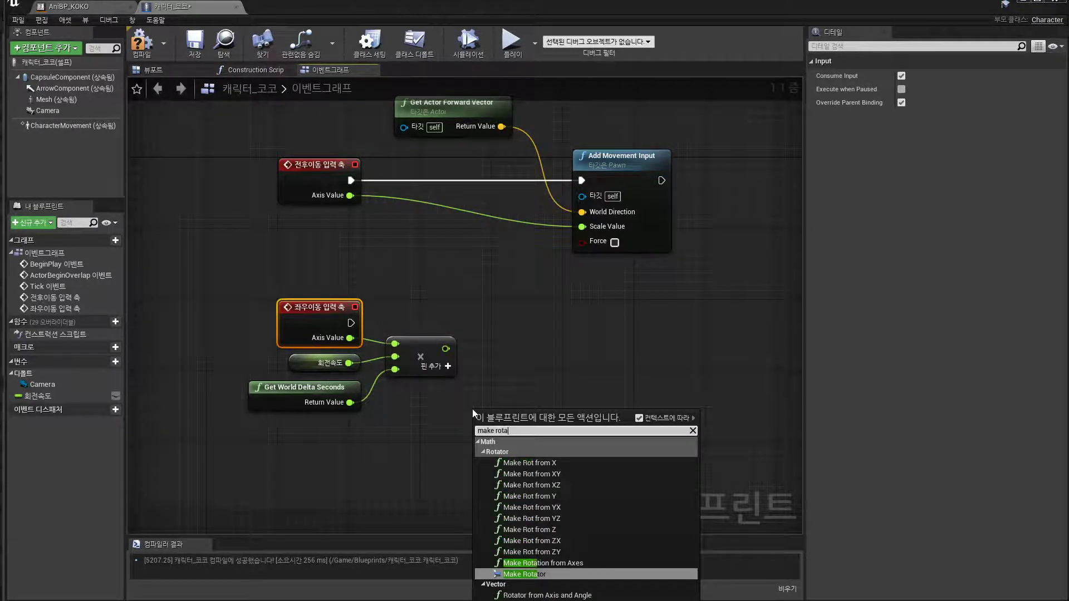
left_click(526, 574)
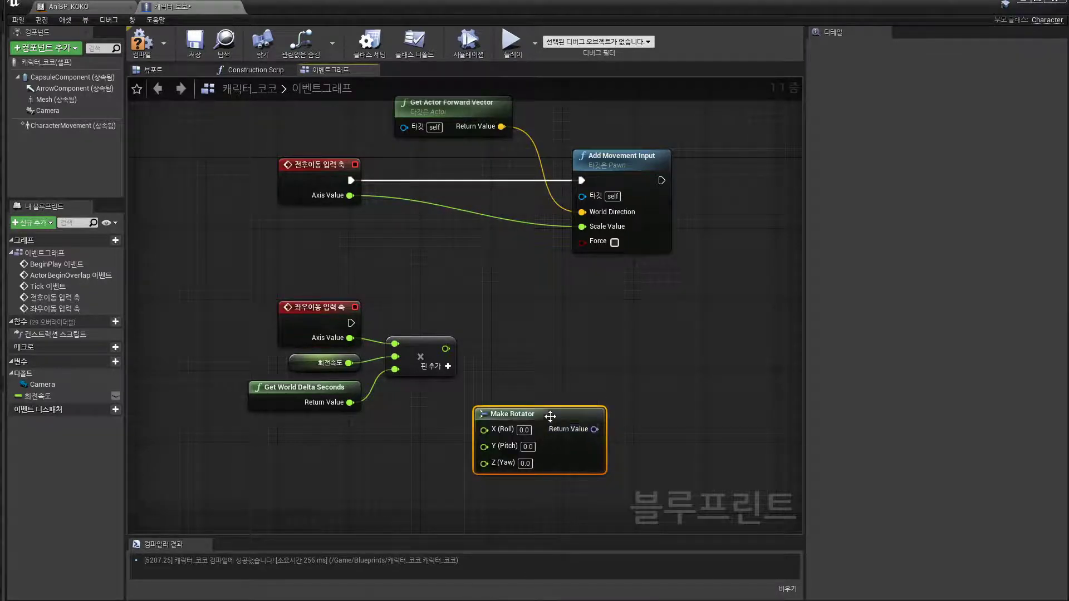
left_click_drag(550, 416, 666, 415)
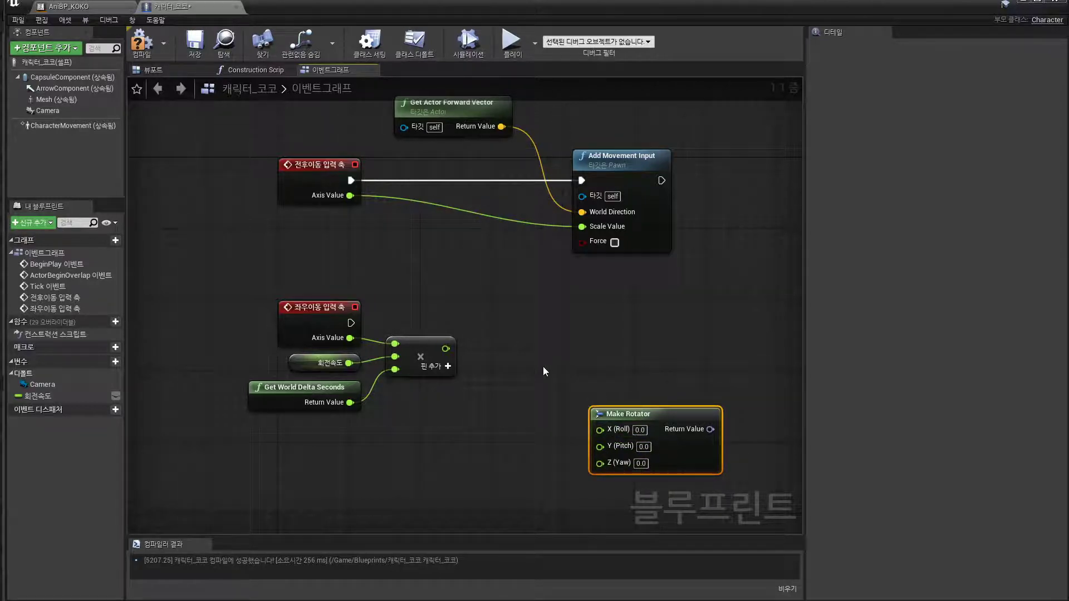
Examine the character mesh and its forward arrow in the blueprint viewport from above and from the side.
left_click(167, 70)
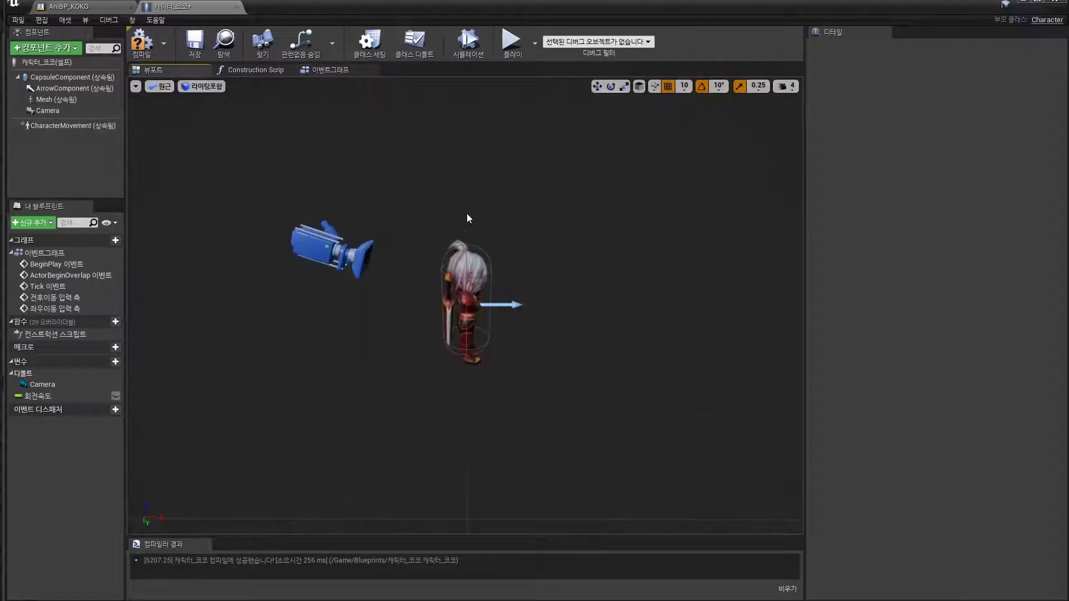
left_click(464, 295)
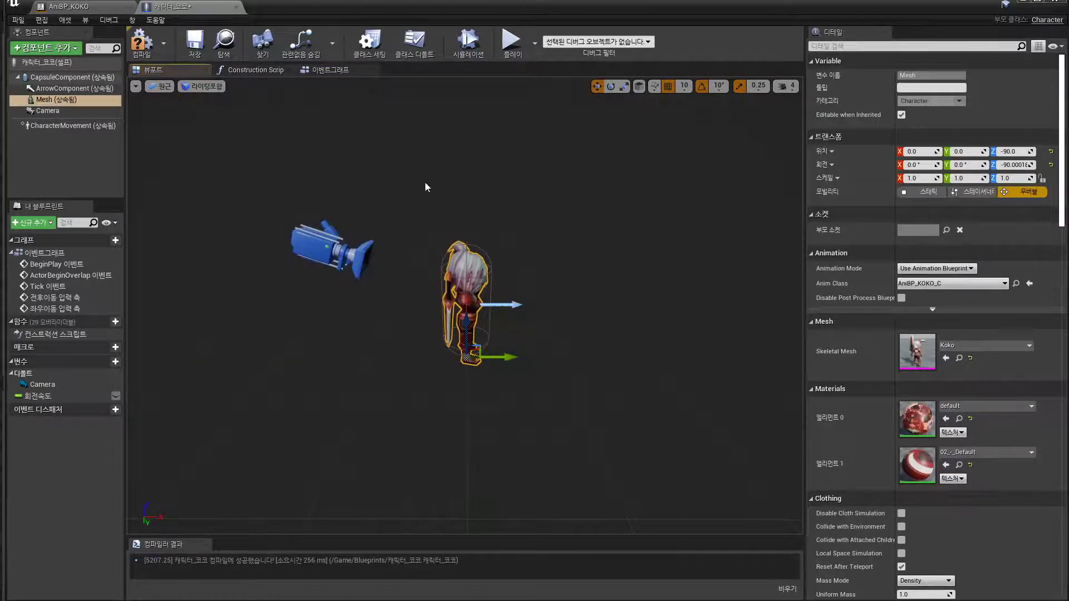
key("s")
right_click_drag(426, 187, 426, 186)
key("f")
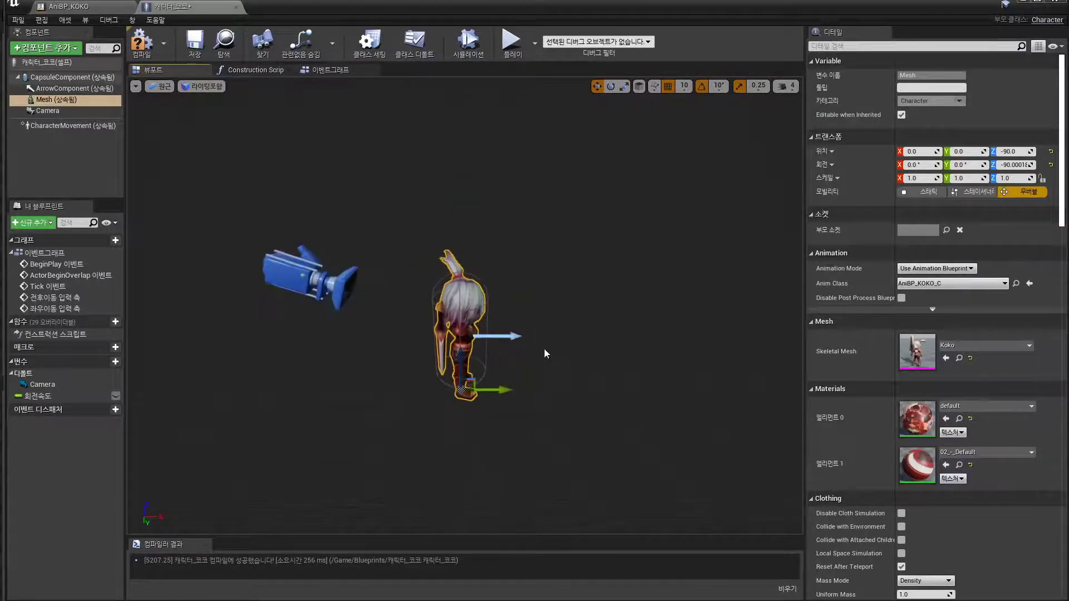
left_click_drag(564, 339, 563, 435, "alt")
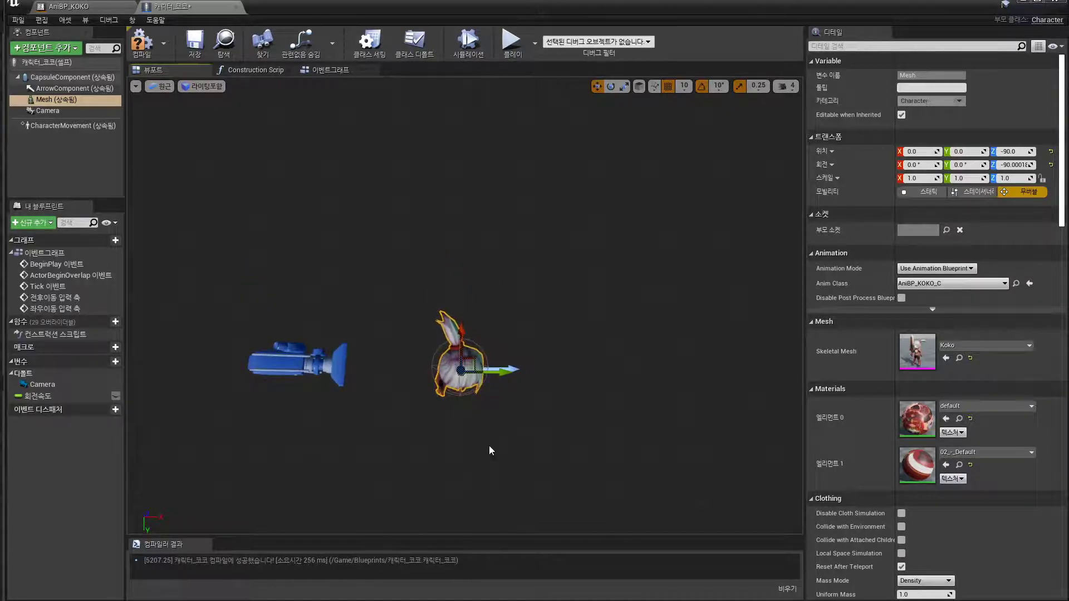
left_click_drag(536, 468, 424, 373, "alt")
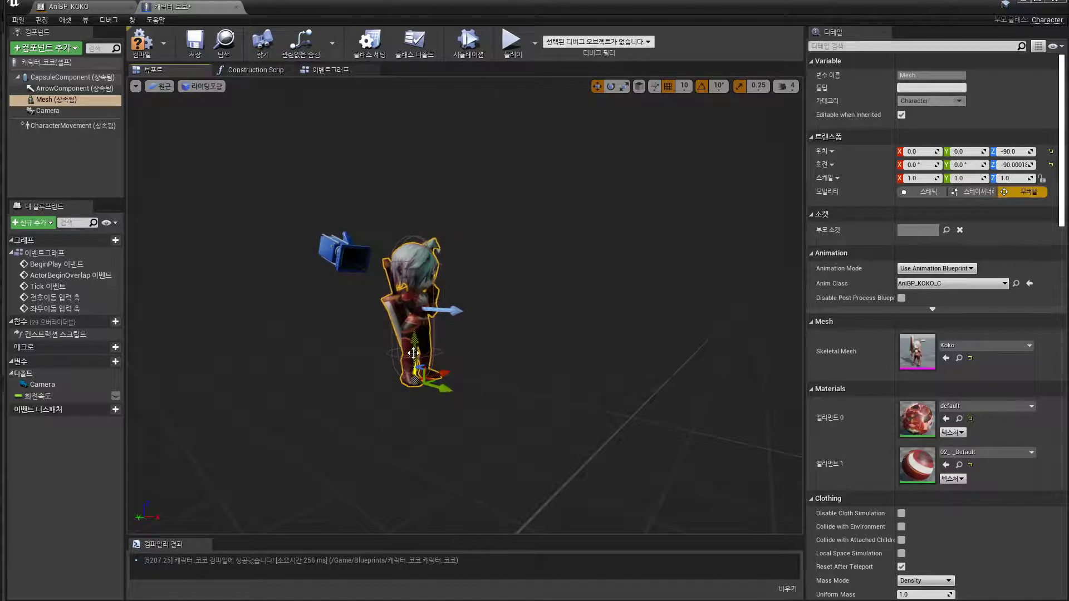
Return to the event graph and delete the Make Rotator node.
left_click(331, 69)
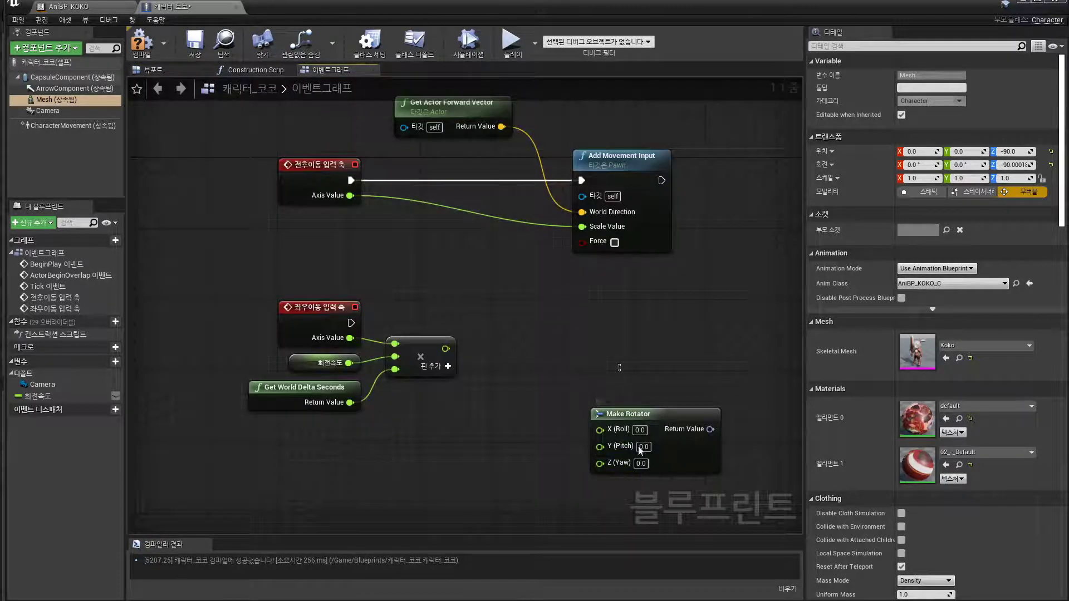
left_click(629, 467)
key("Delete")
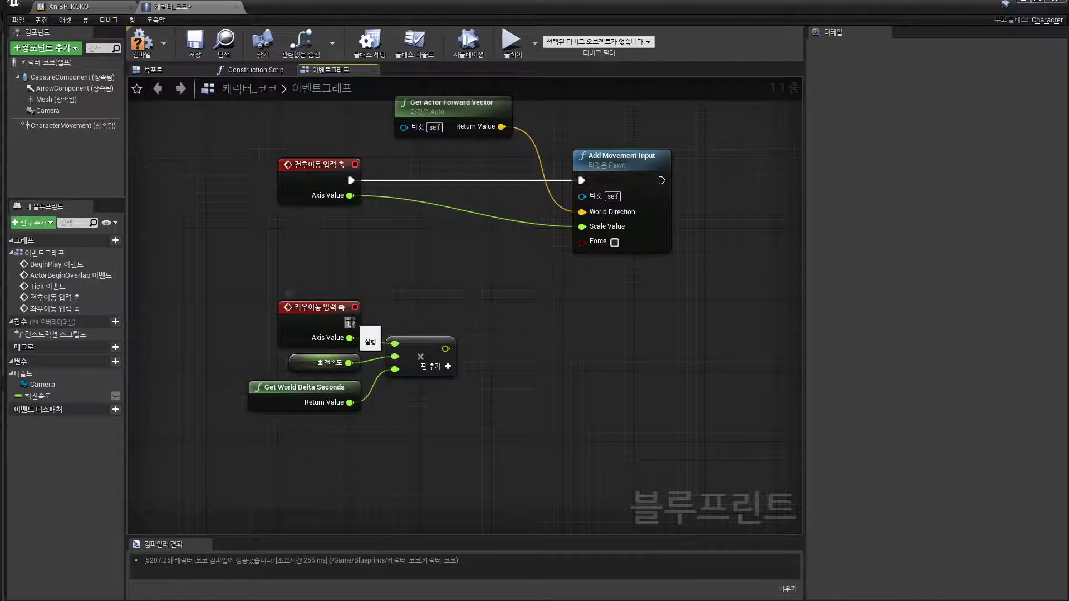
Add an Add Controller Yaw Input node executed by the 좌우이동 event and feed the multiply result into its Val input.
left_click_drag(350, 322, 566, 332)
type("add con")
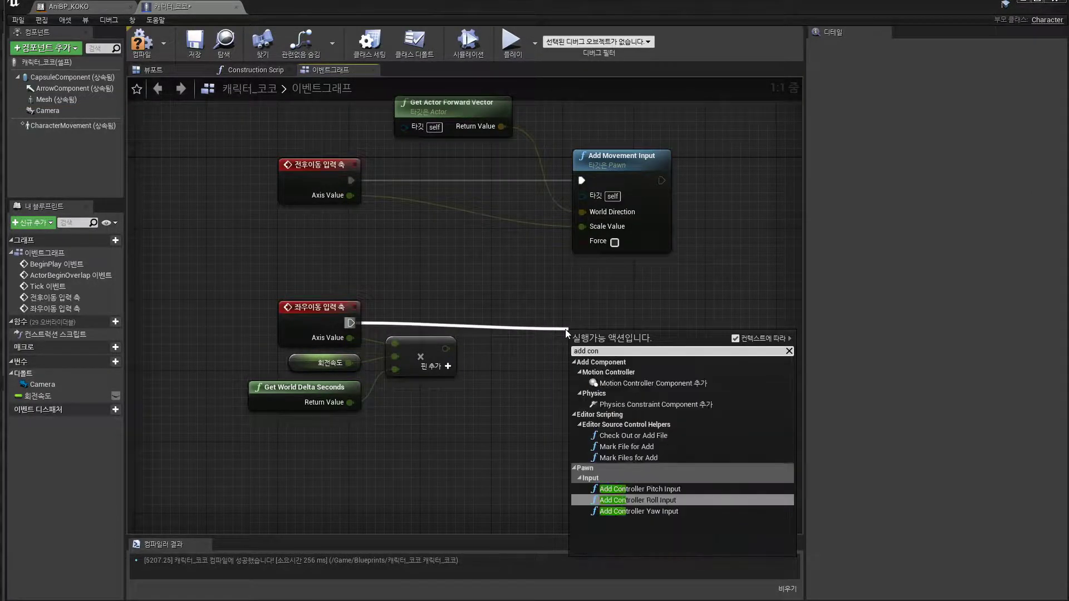
type("t")
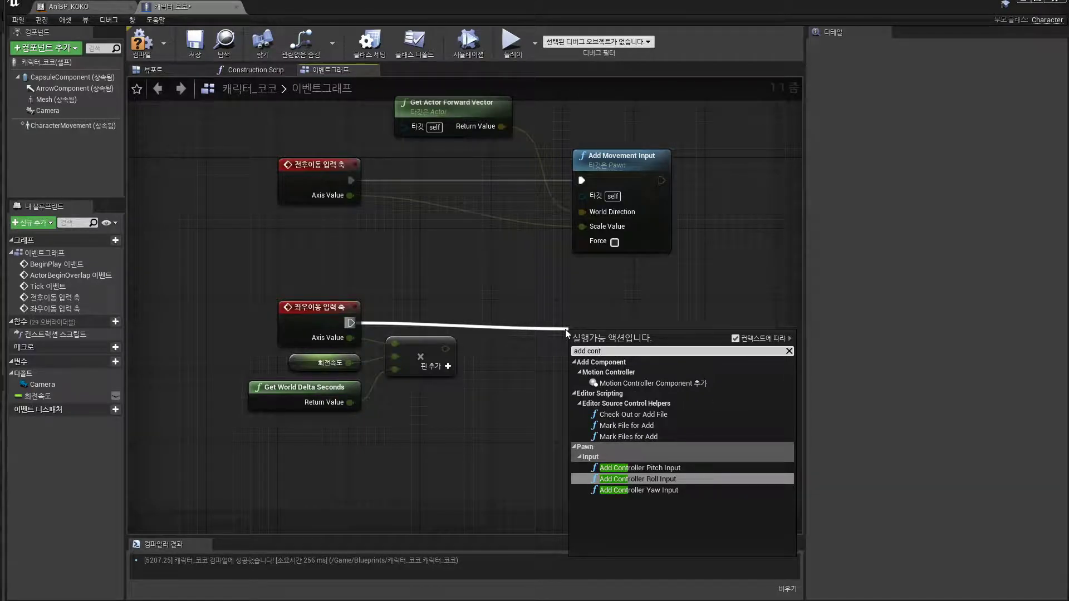
type("roller")
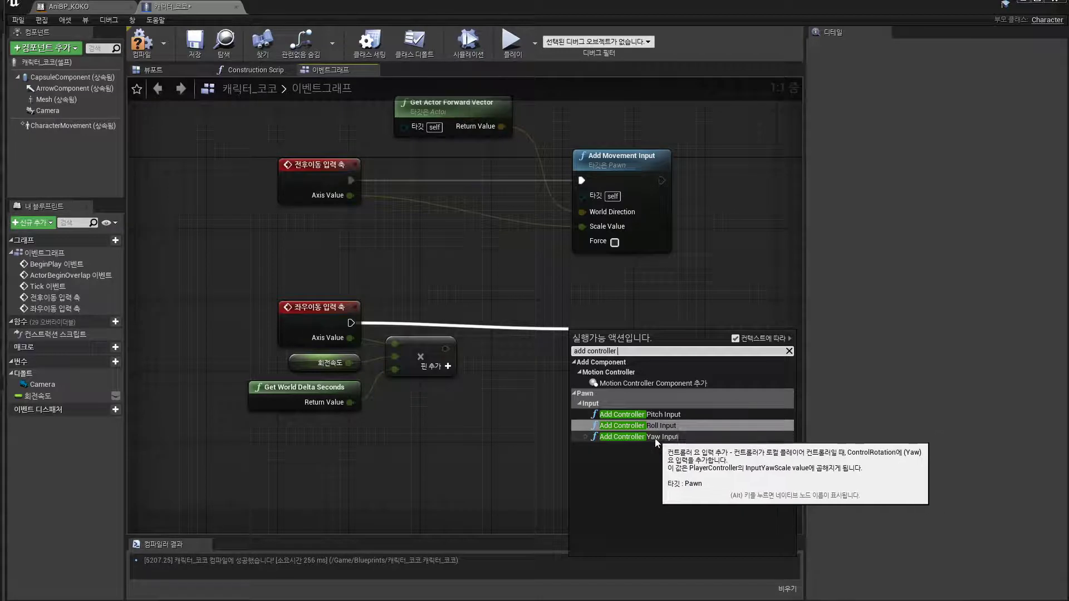
type(" ya")
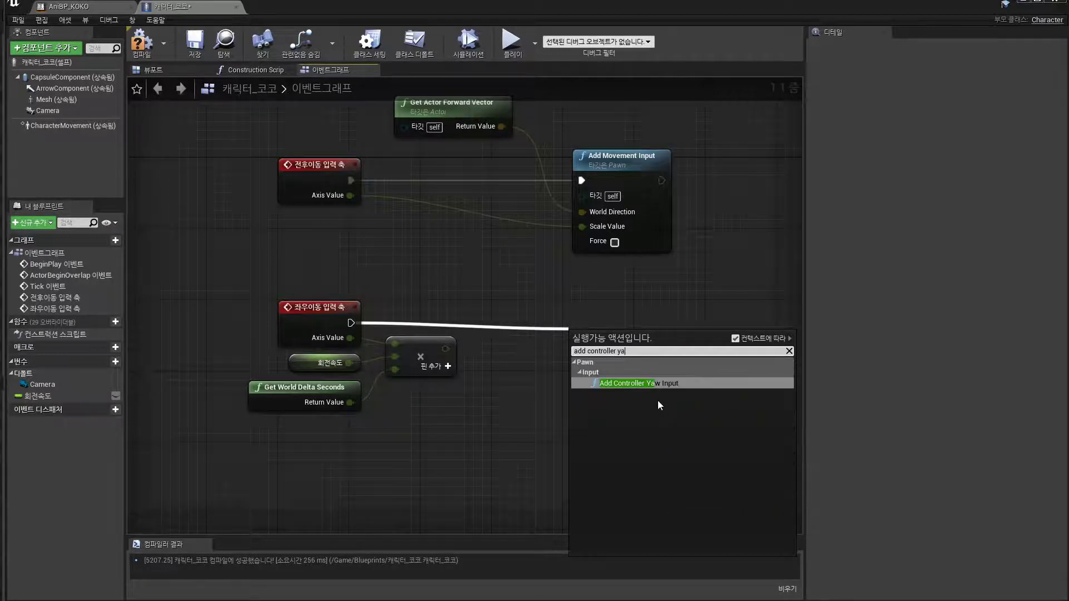
left_click(659, 384)
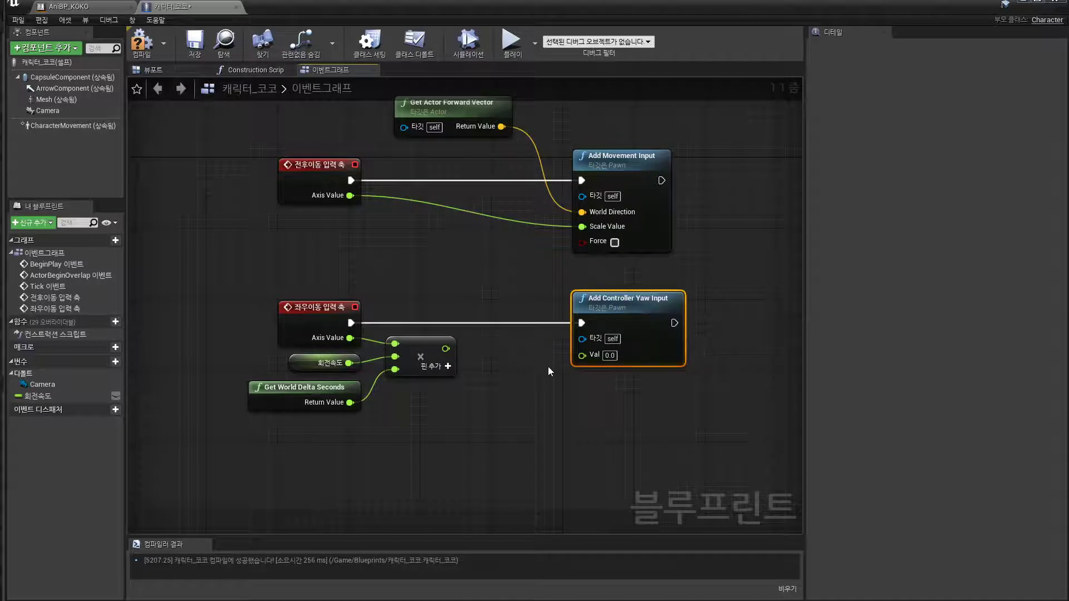
left_click_drag(446, 349, 582, 355)
Move the whole 좌우이동 node group slightly down, farther from the 전후이동 nodes.
left_click_drag(701, 433, 248, 283)
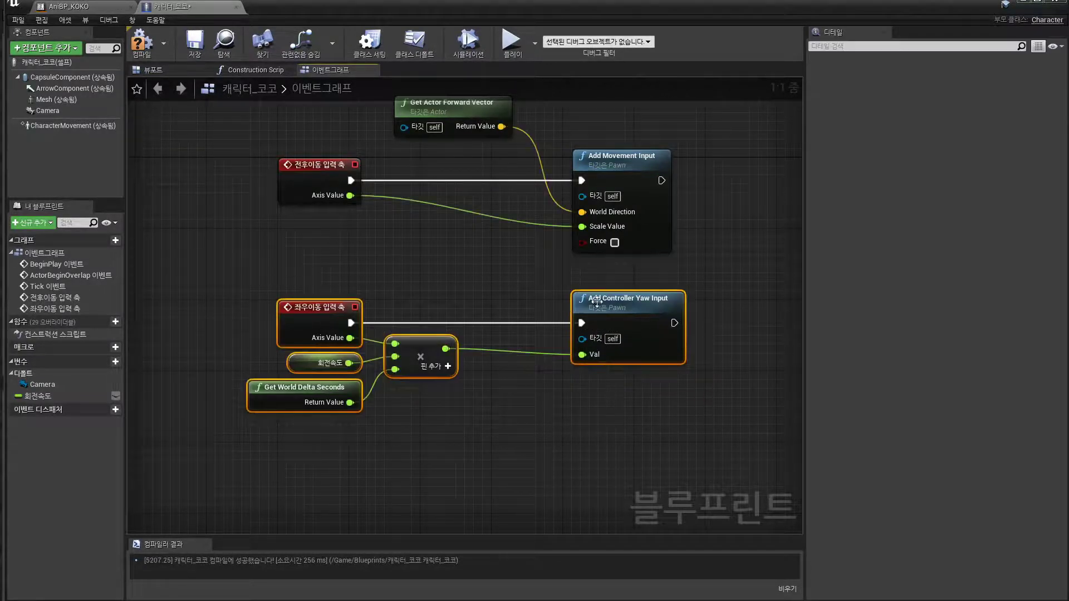
left_click_drag(596, 298, 596, 317)
left_click(461, 284)
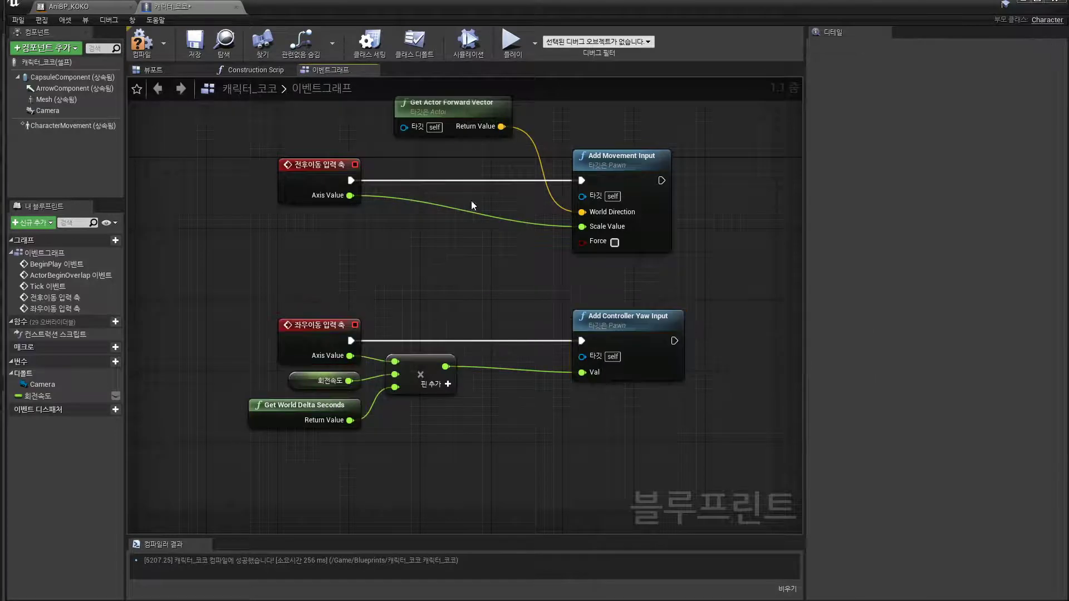
Compile the character blueprint, then play the level to test forward and backward movement and turning, and stop the session.
left_click(142, 42)
left_click(1020, 6)
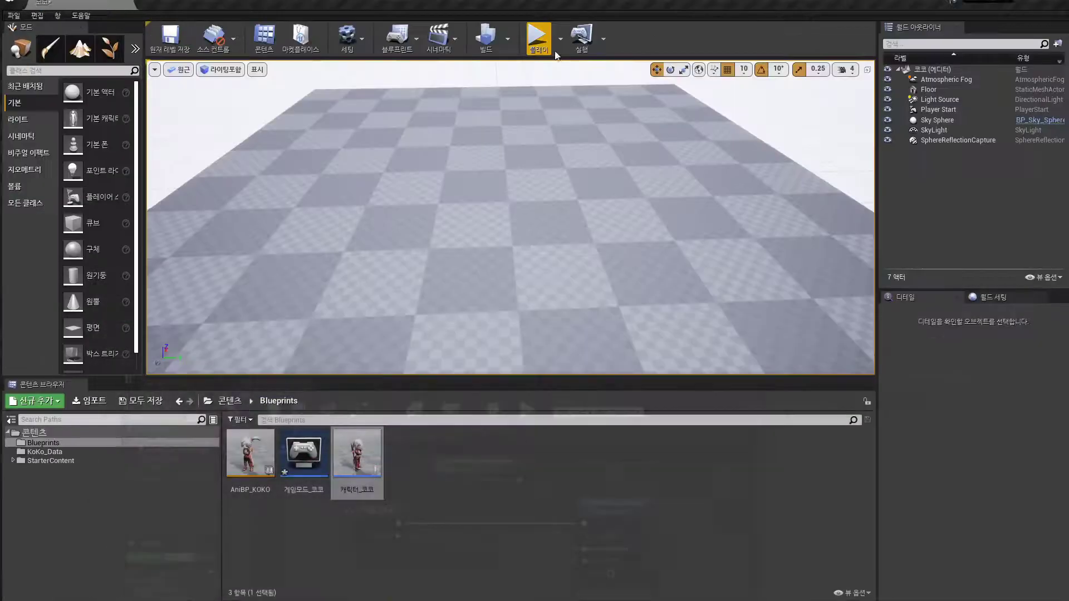
left_click(538, 35)
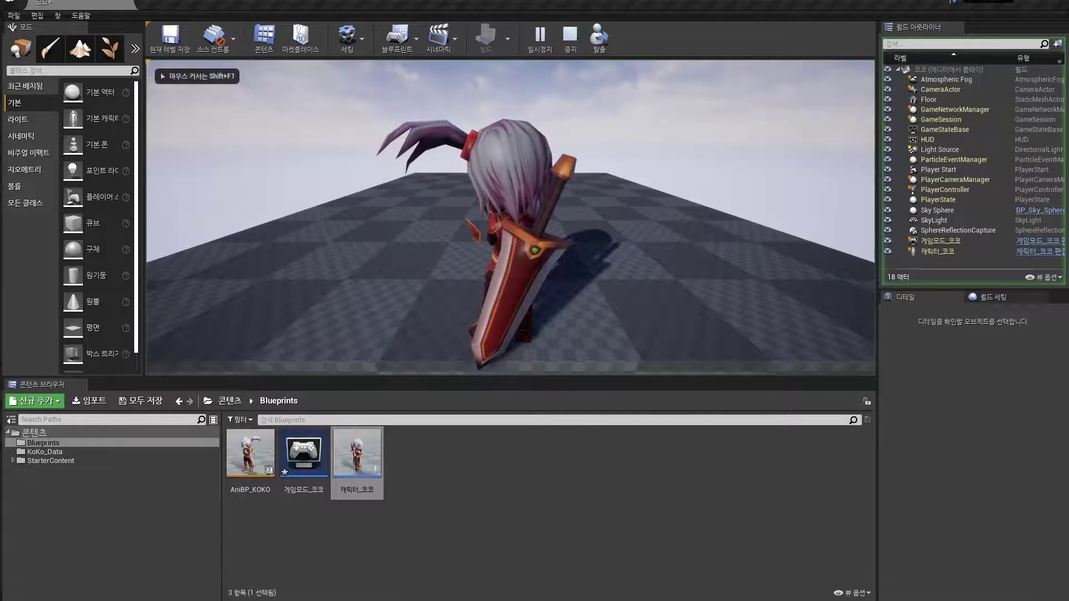
key("w")
key("s")
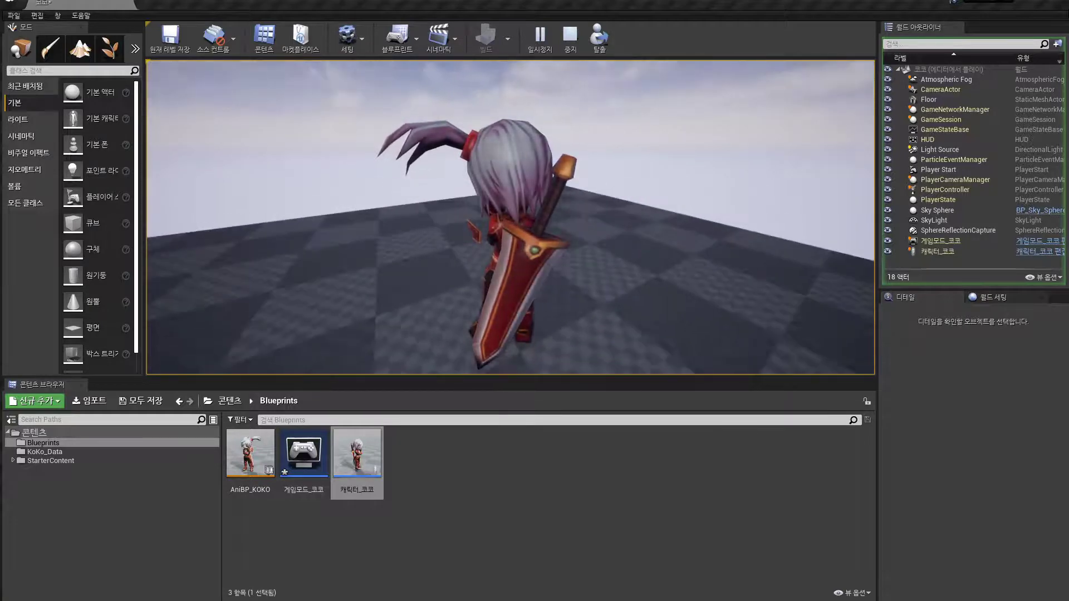
key("Escape")
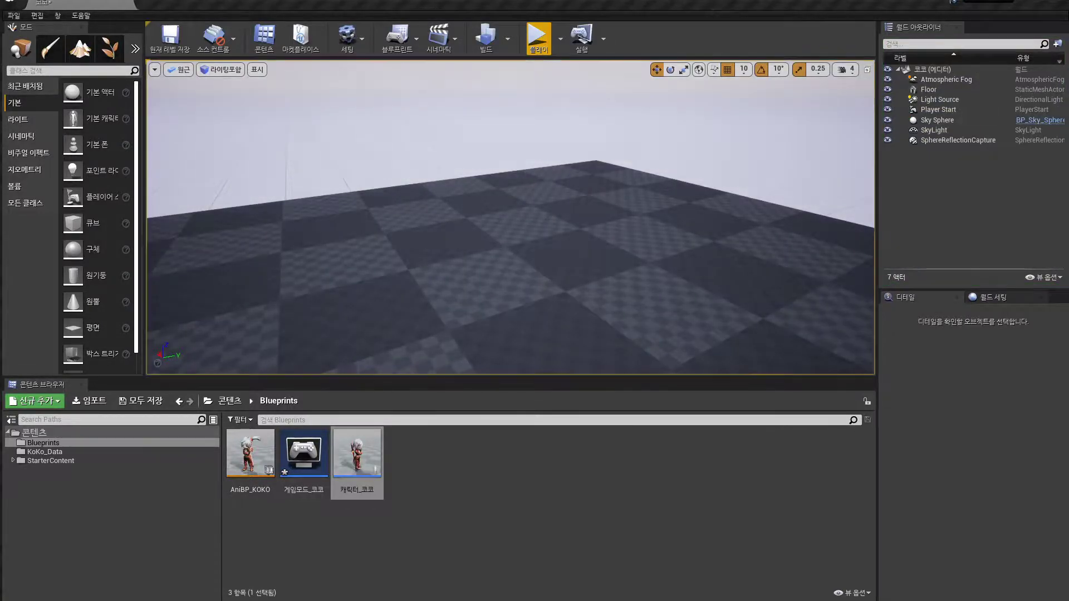
Return to the character's event graph and move Get Actor Forward Vector closer to the Add Movement Input node.
left_click(408, 573)
left_click_drag(694, 481, 307, 227)
key("Home")
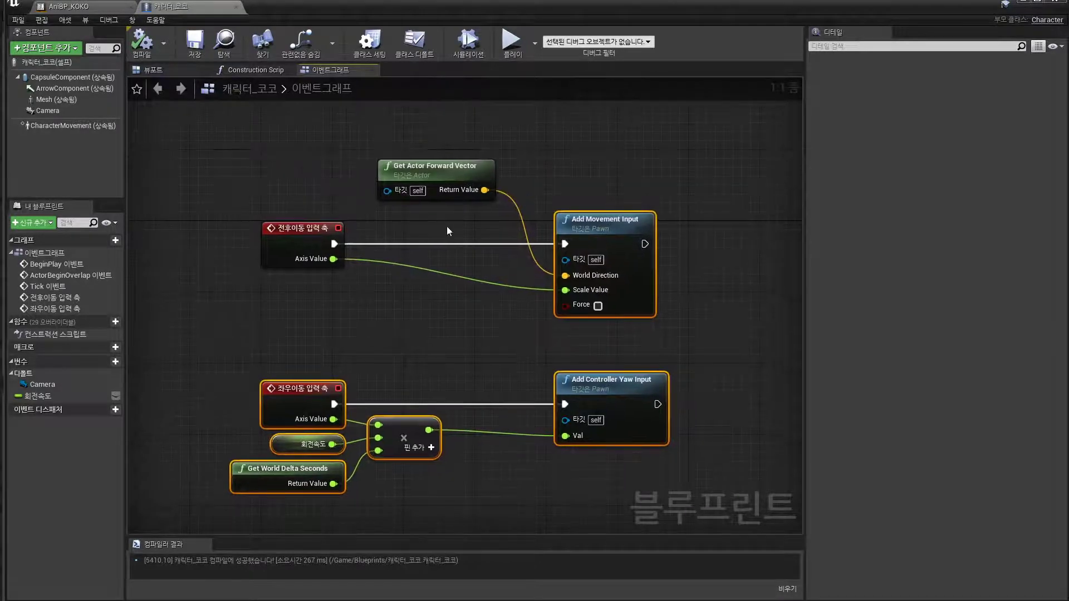
left_click_drag(444, 170, 488, 205)
left_click(431, 373)
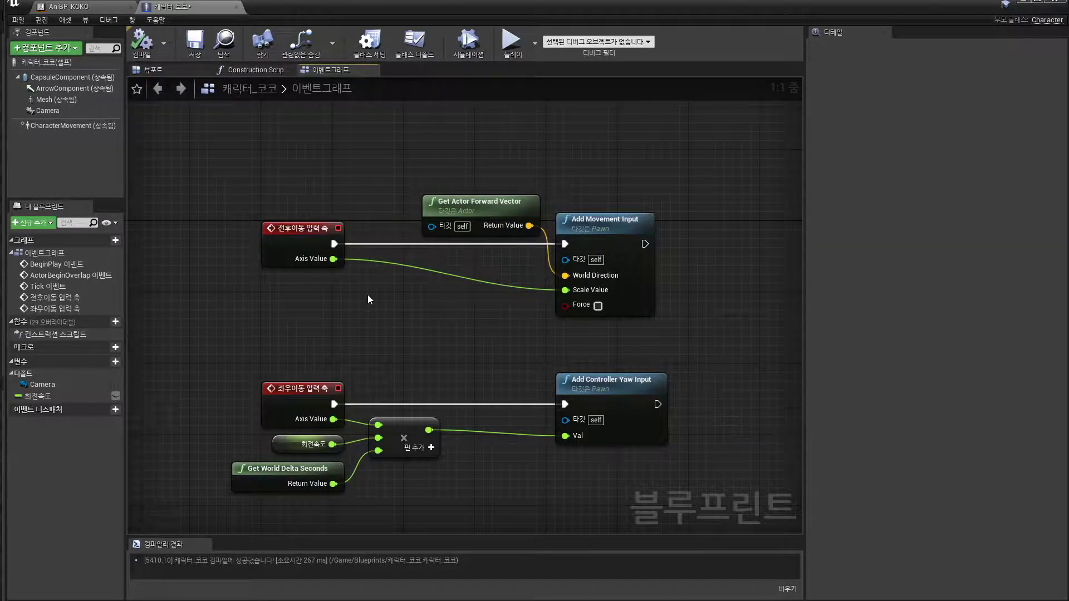
Shift all the 전후이동 and 좌우이동 nodes together slightly toward the inactive default events.
scroll(368, 296, "down", 3)
right_click_drag(353, 303, 493, 304)
left_click_drag(401, 179, 721, 477)
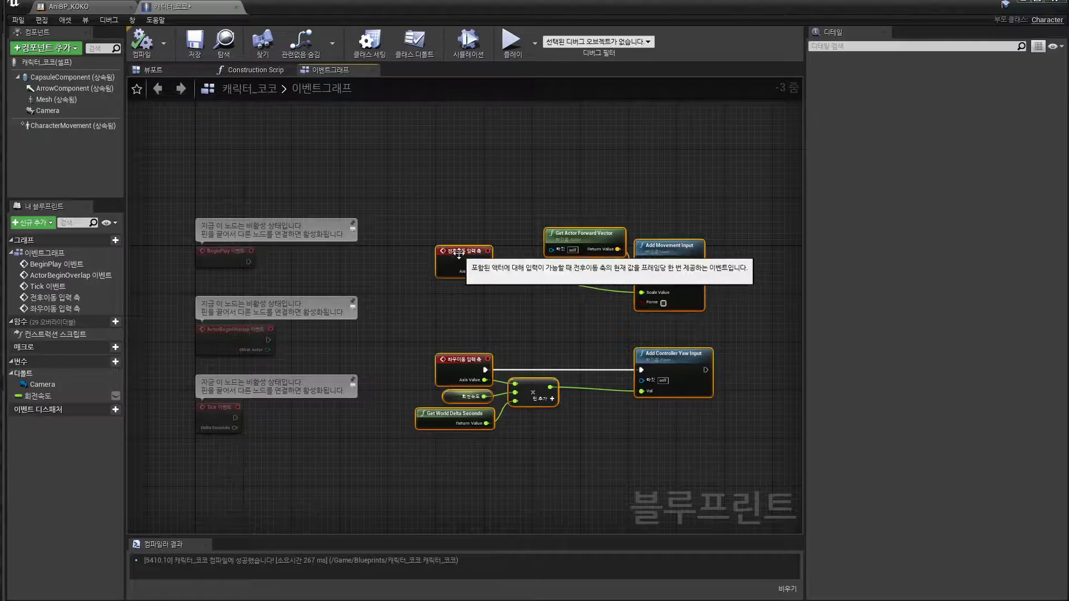
left_click_drag(458, 253, 416, 253)
left_click(411, 193)
scroll(445, 368, "up", 3)
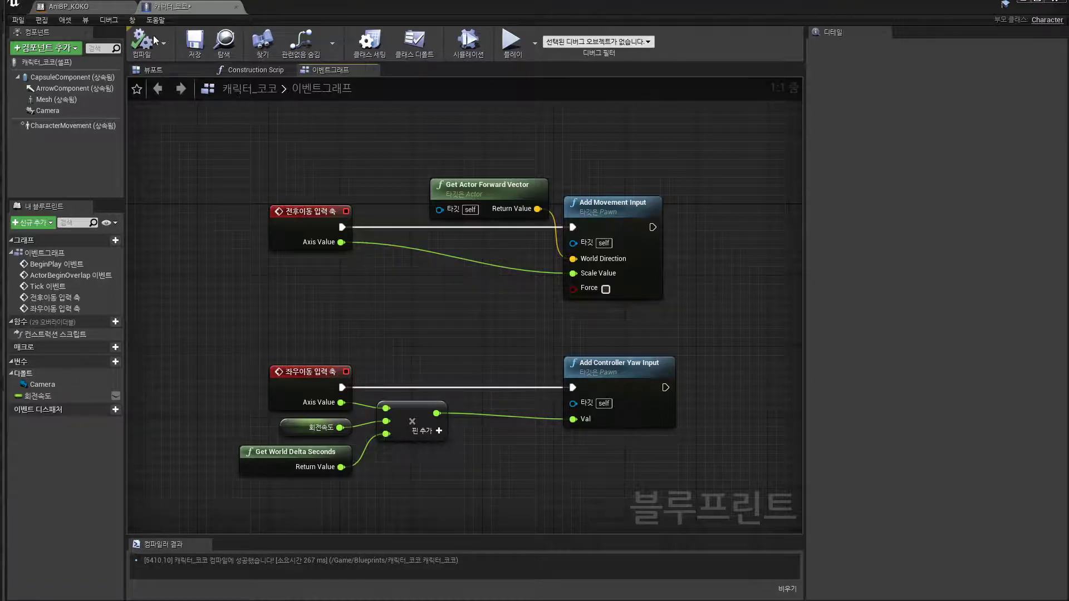
Play the level again to test the character's movement, stop the session and return to the character's event graph.
left_click(1024, 3)
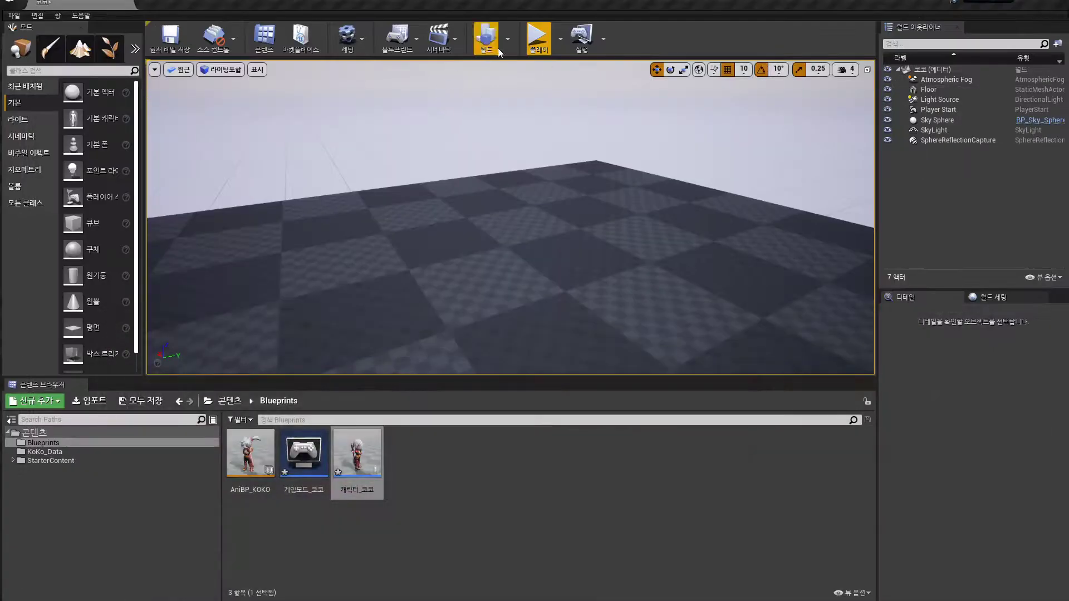
left_click(536, 40)
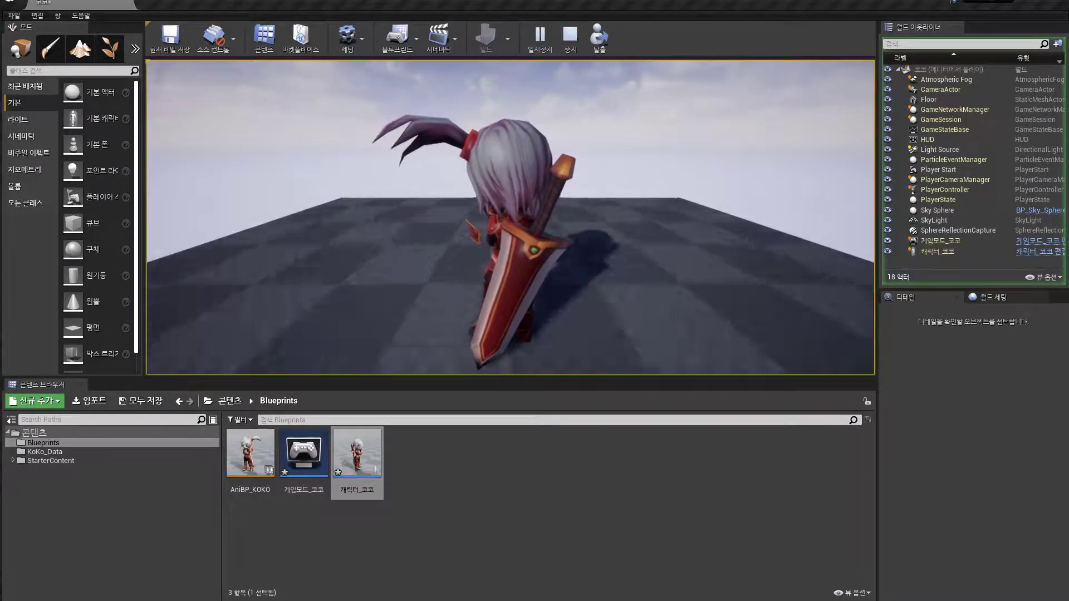
key("Escape")
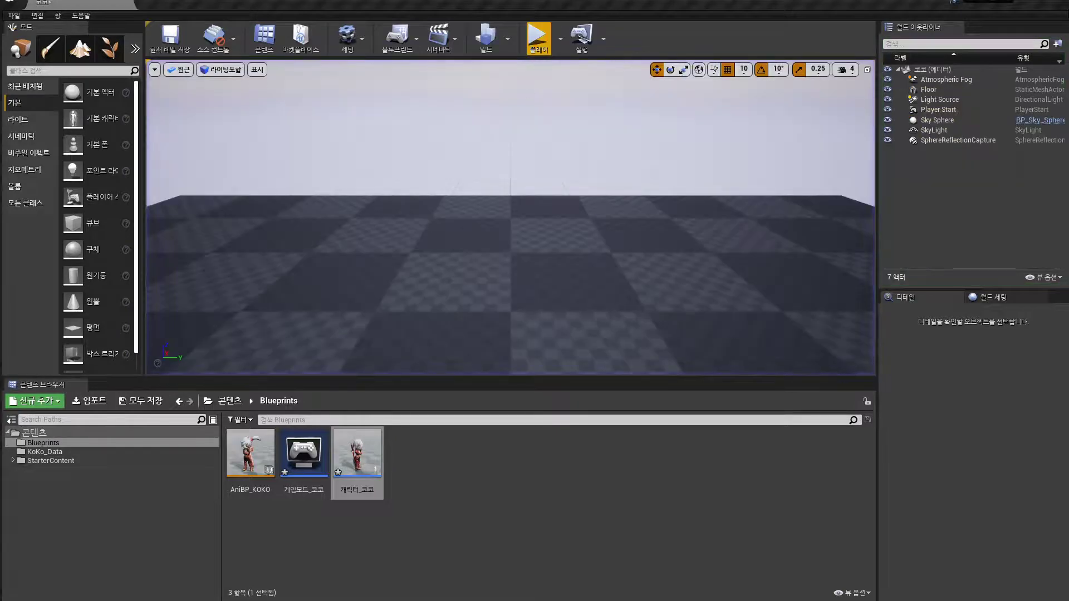
key("alt+Tab")
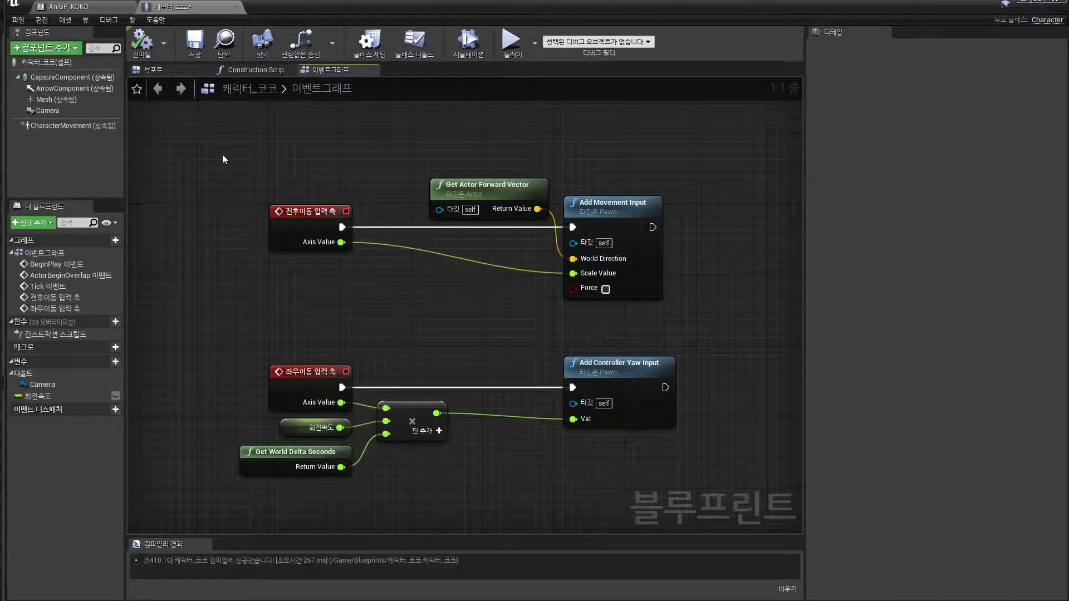
Check the 전후이동 and 좌우이동 node groups, then compile and save the character blueprint.
left_click_drag(222, 155, 648, 306)
left_click_drag(207, 340, 663, 471)
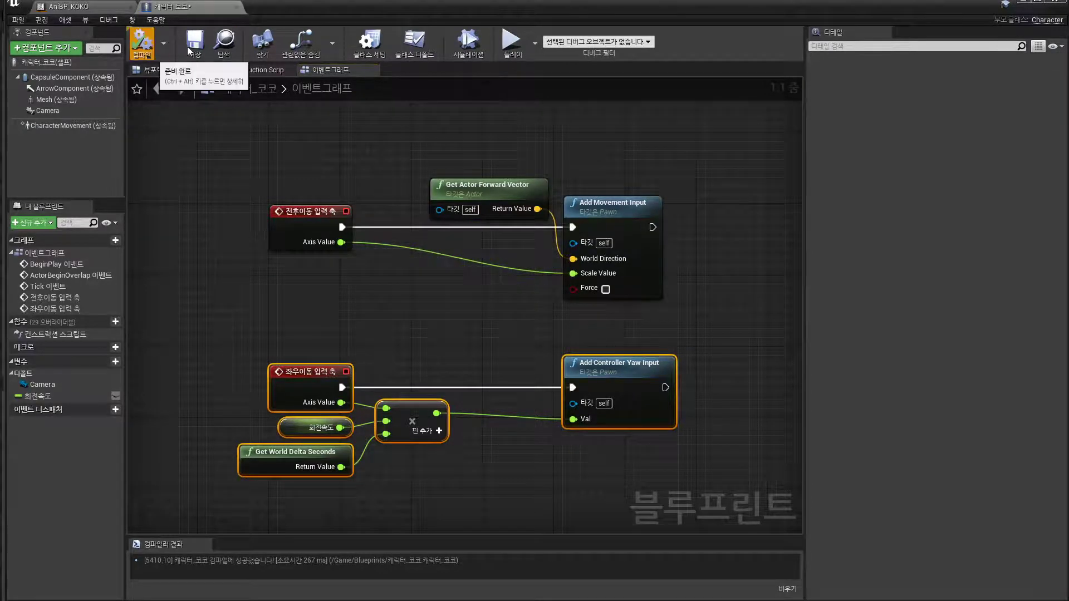
key("ctrl+s")
Examine the CharacterMovement component's properties in the 캐릭터_코코 blueprint, down to its Velocity section.
left_click(78, 9)
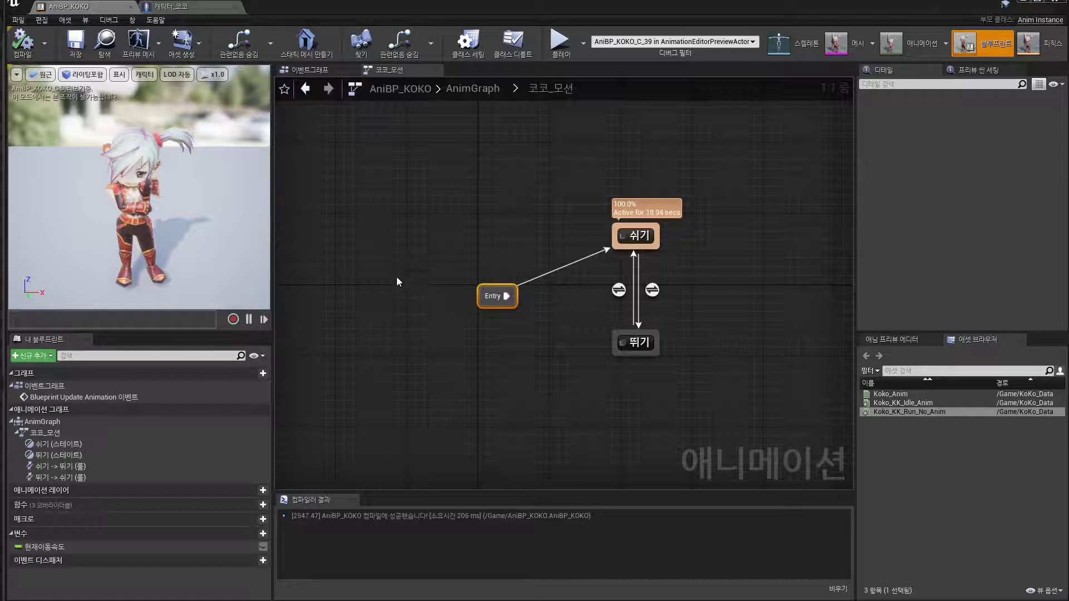
left_click(172, 7)
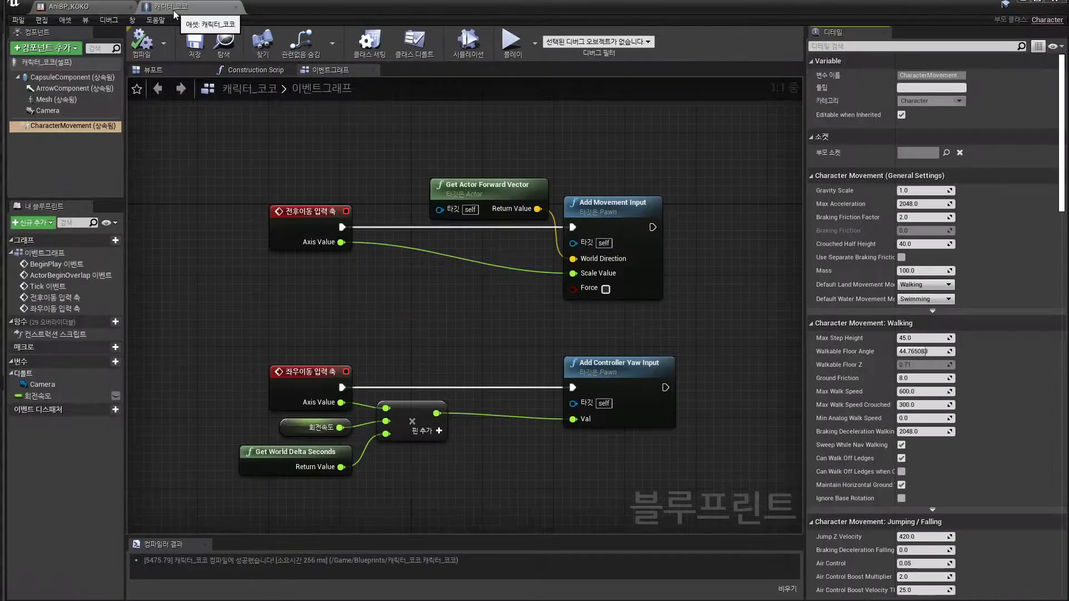
mouse_move(45, 126)
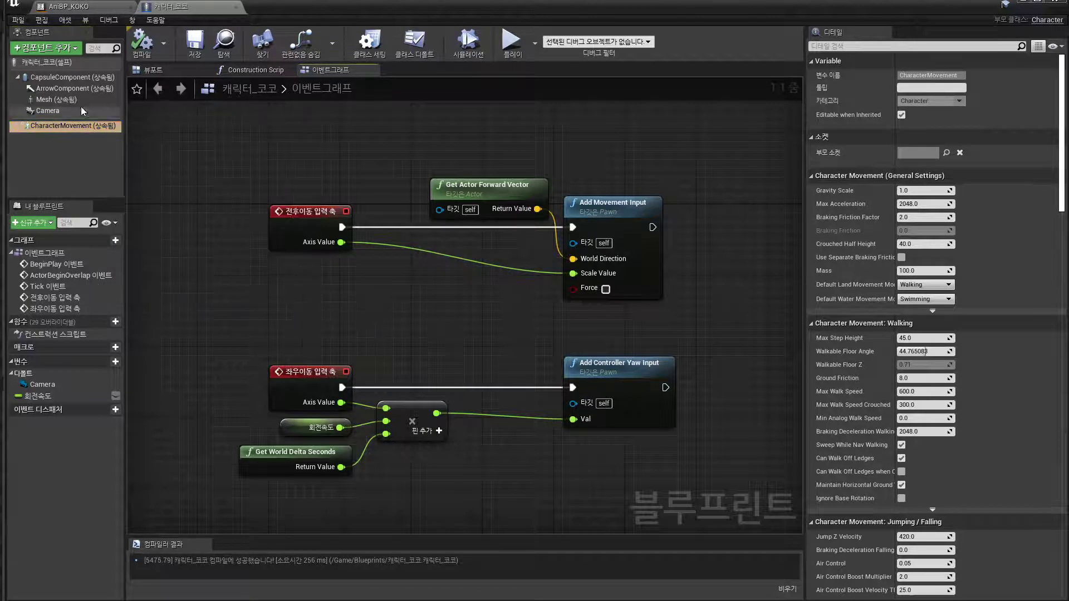
left_click(69, 79)
left_click(53, 127)
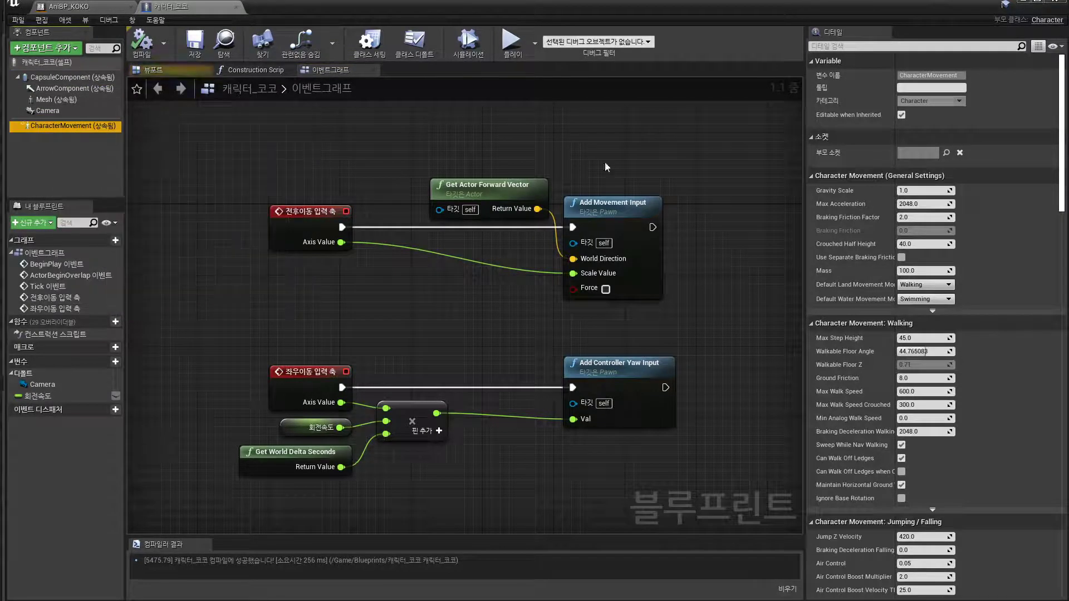
left_click_drag(1063, 72, 1067, 414)
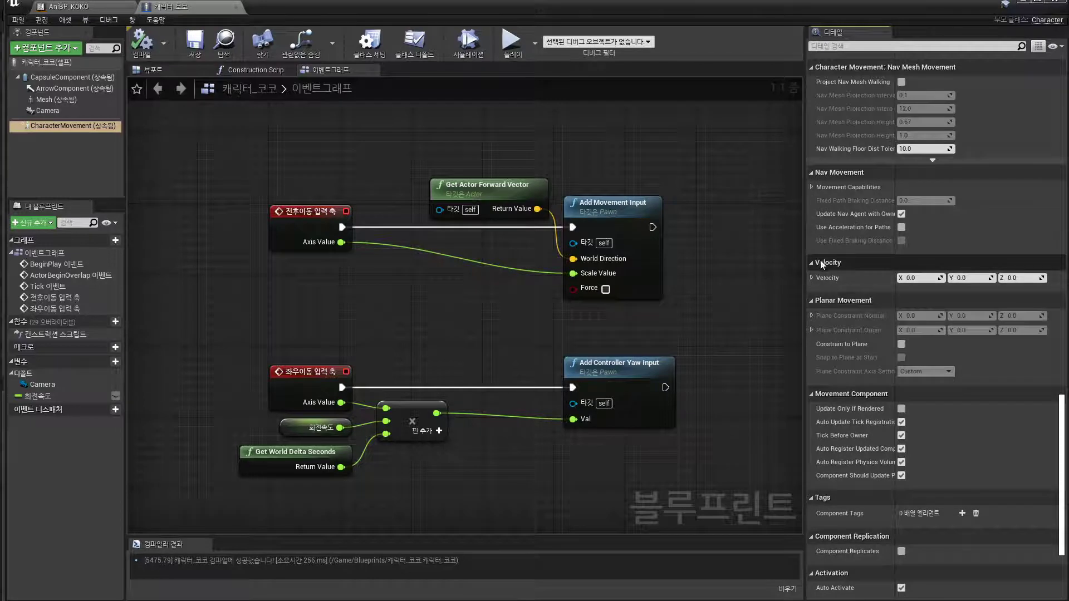
scroll(935, 290, "down", 3)
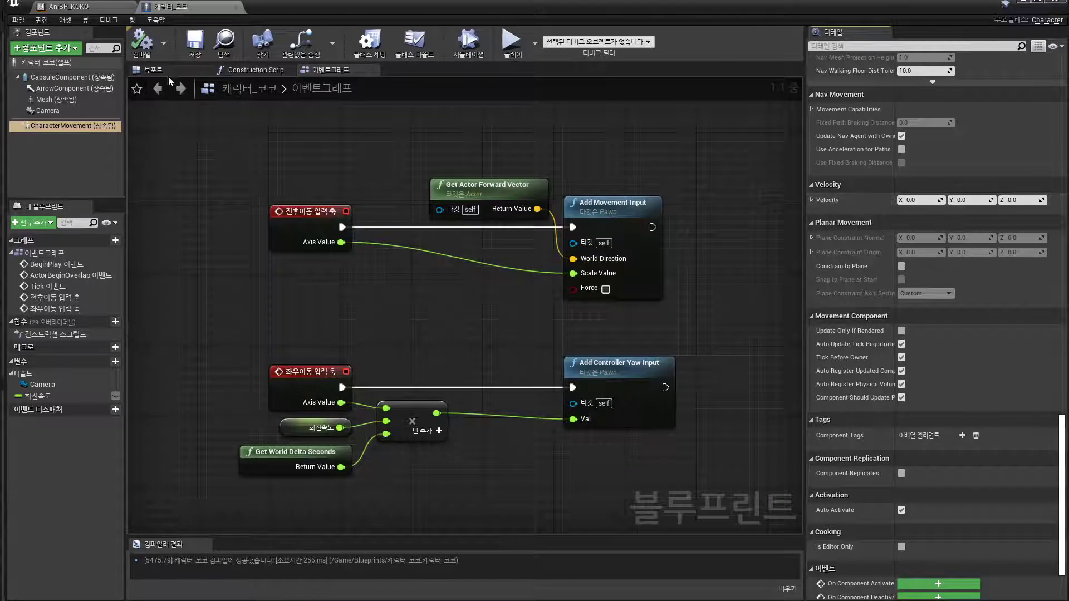
Show the details of the 현재이동속도 variable in the AniBP_KOKO animation blueprint.
left_click(93, 10)
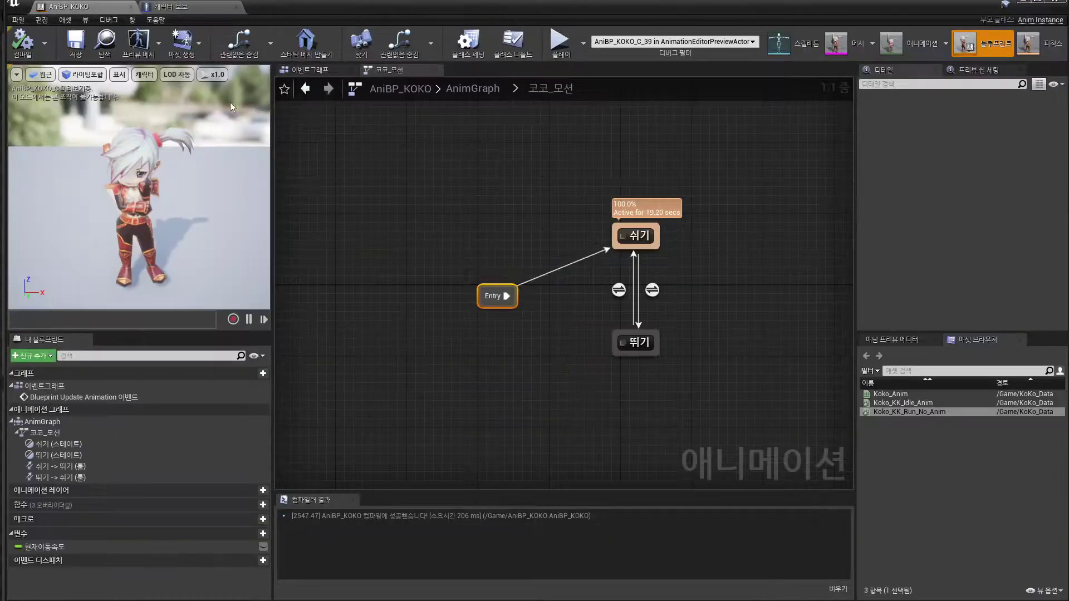
left_click(42, 548)
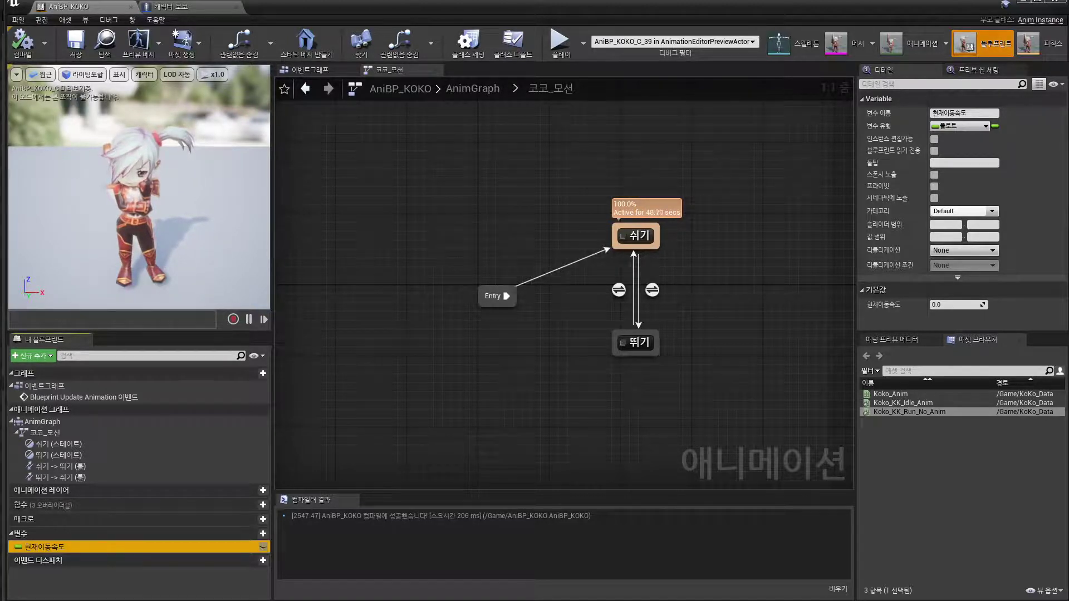
left_click(179, 6)
left_click(96, 7)
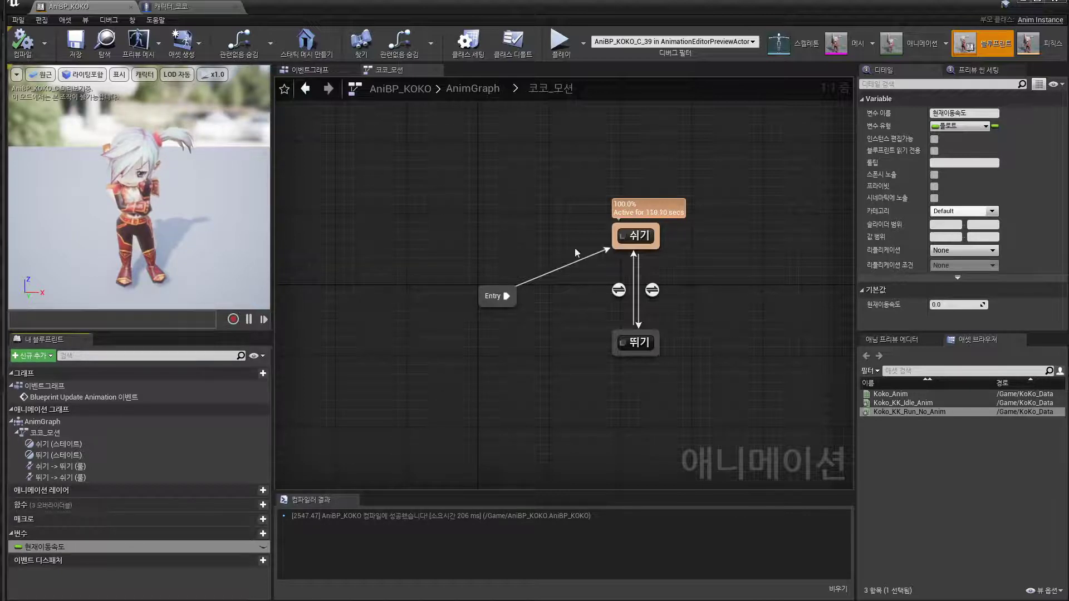
Open AniBP_KOKO's event graph and widen the graph area to make room beside the Blueprint Update Animation event.
left_click(311, 70)
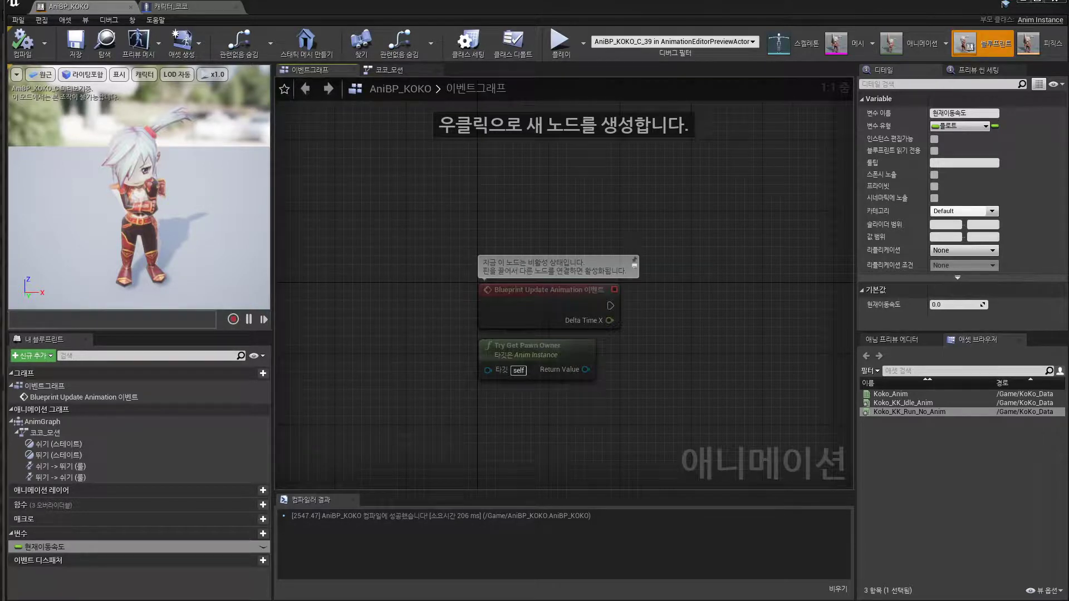
left_click_drag(539, 288, 540, 324)
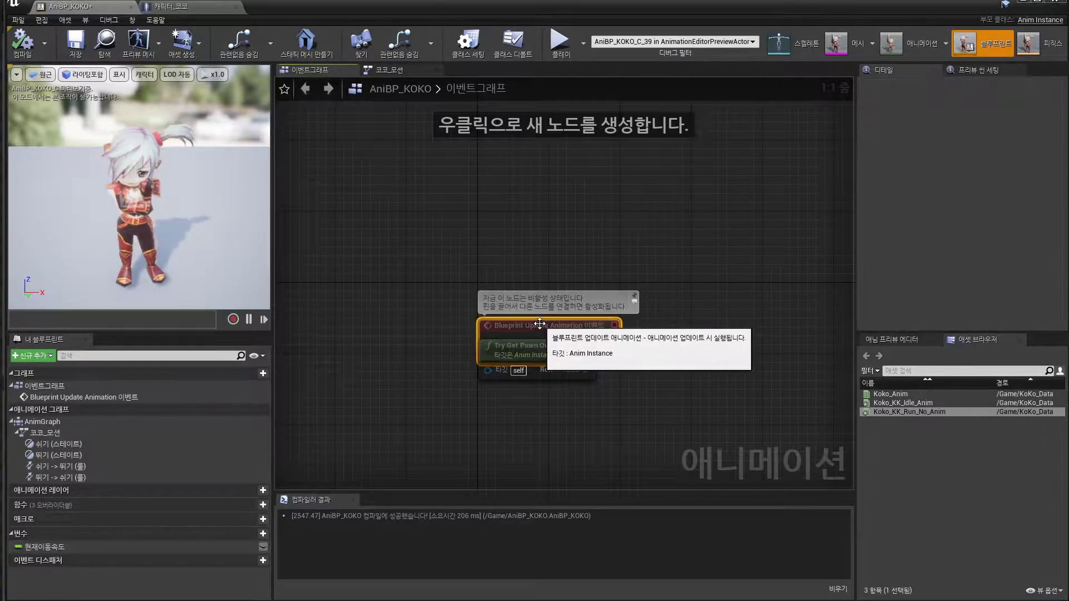
key("ctrl+z")
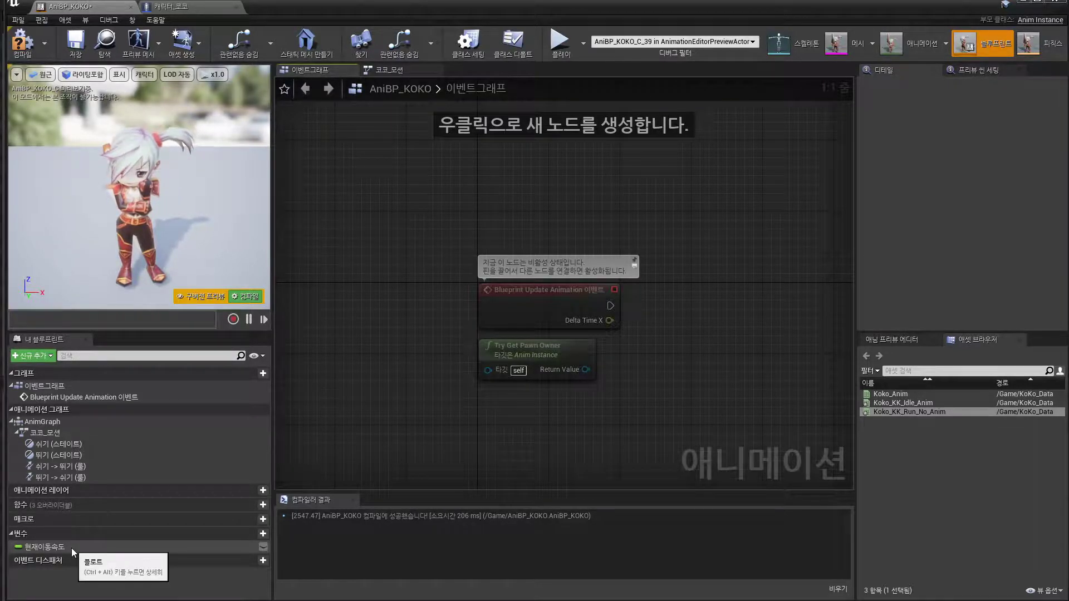
right_click_drag(429, 425, 350, 308)
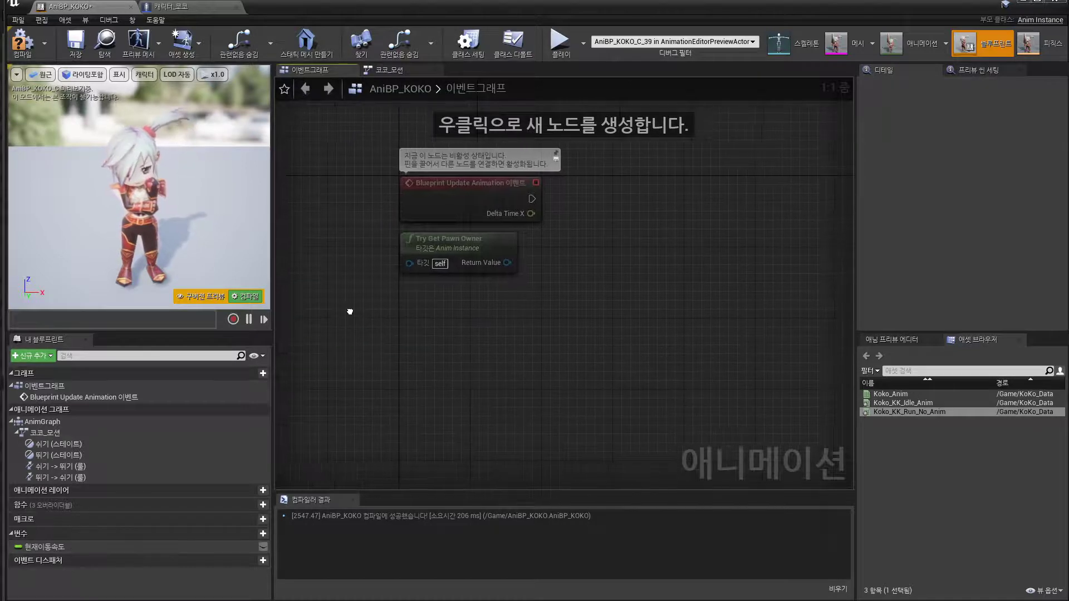
left_click_drag(856, 291, 907, 289)
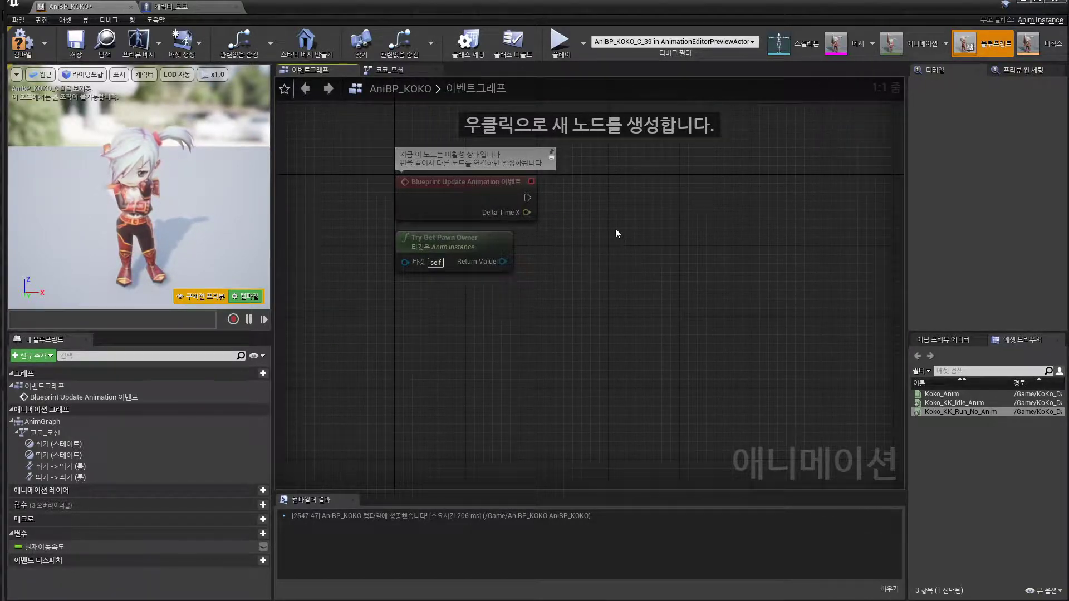
right_click_drag(615, 230, 584, 301)
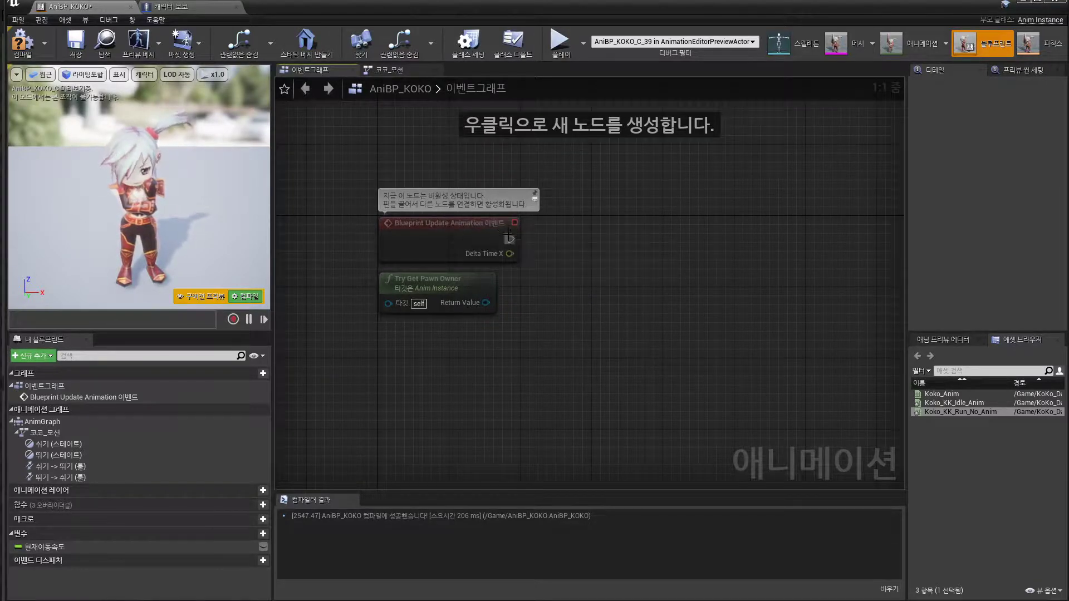
Add an Is Valid execution node after the Blueprint Update Animation event and connect Try Get Pawn Owner's Return Value to its Input Object.
left_click_drag(510, 237, 589, 215)
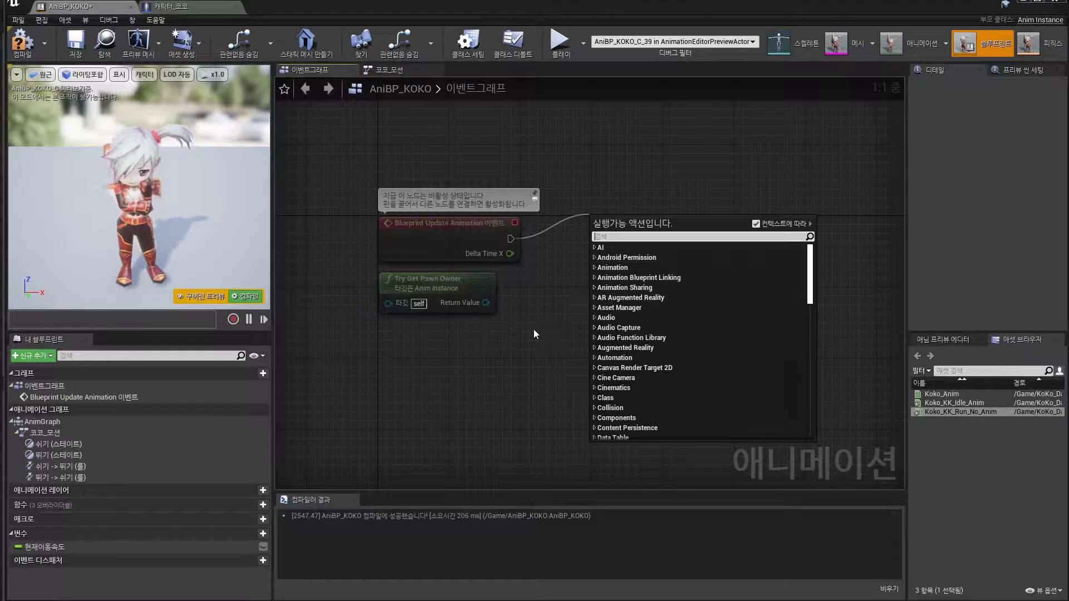
type("is")
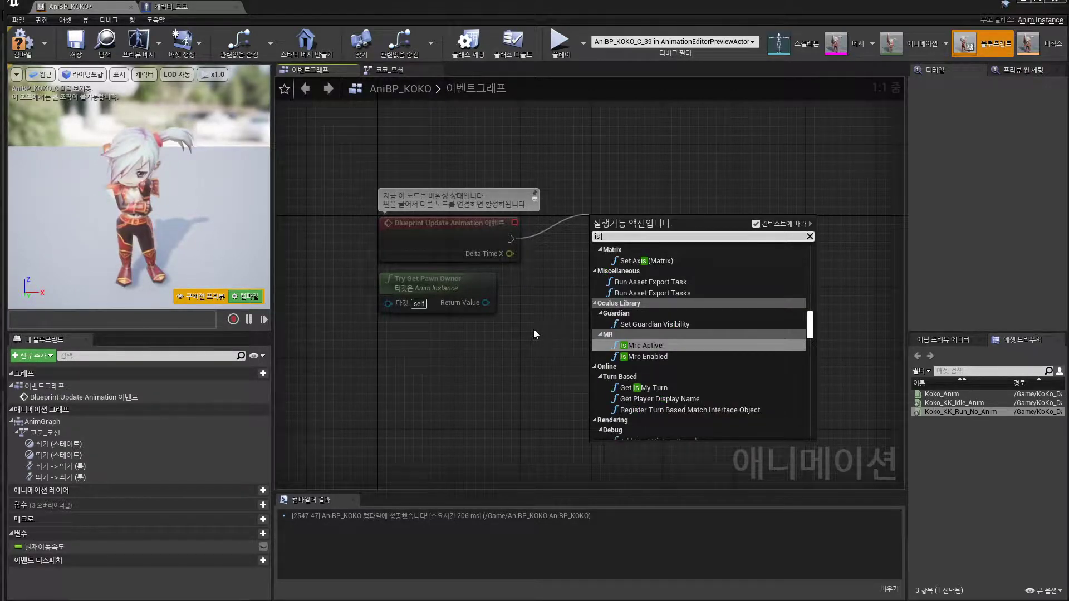
type(" va")
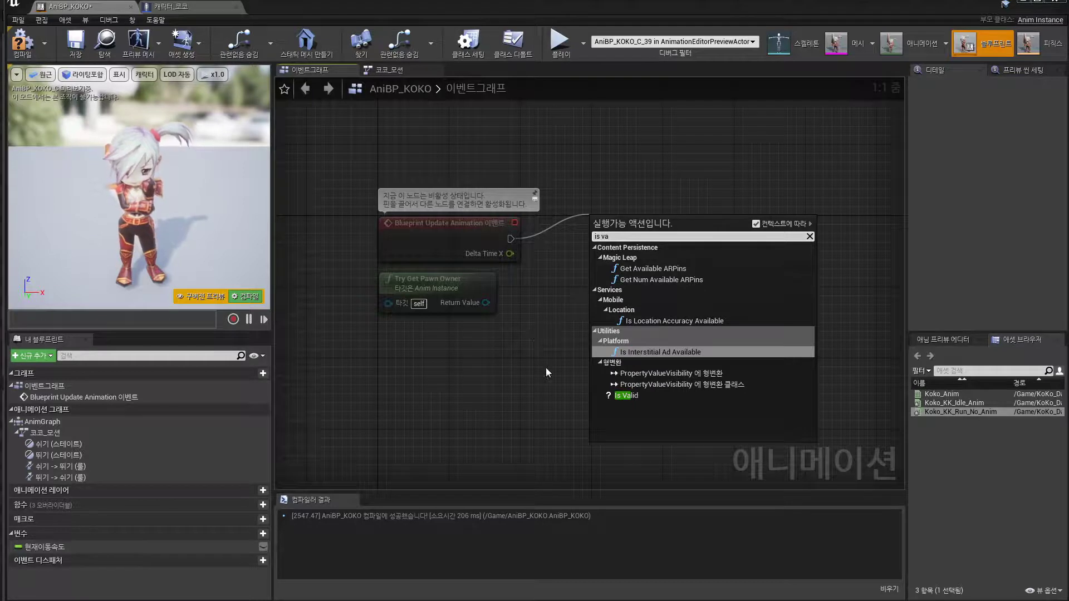
left_click(629, 396)
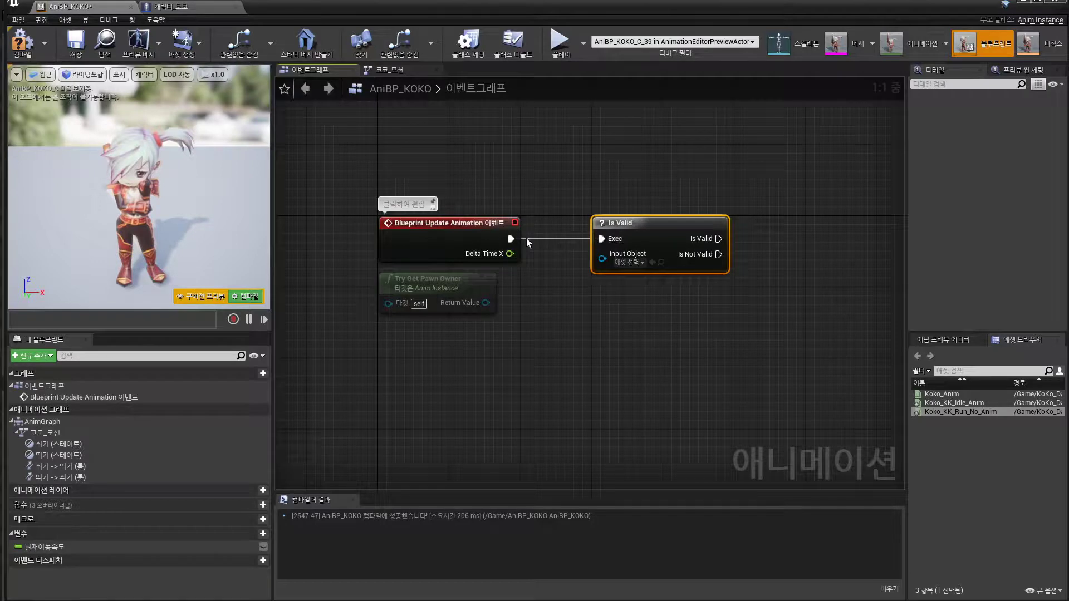
left_click(571, 190)
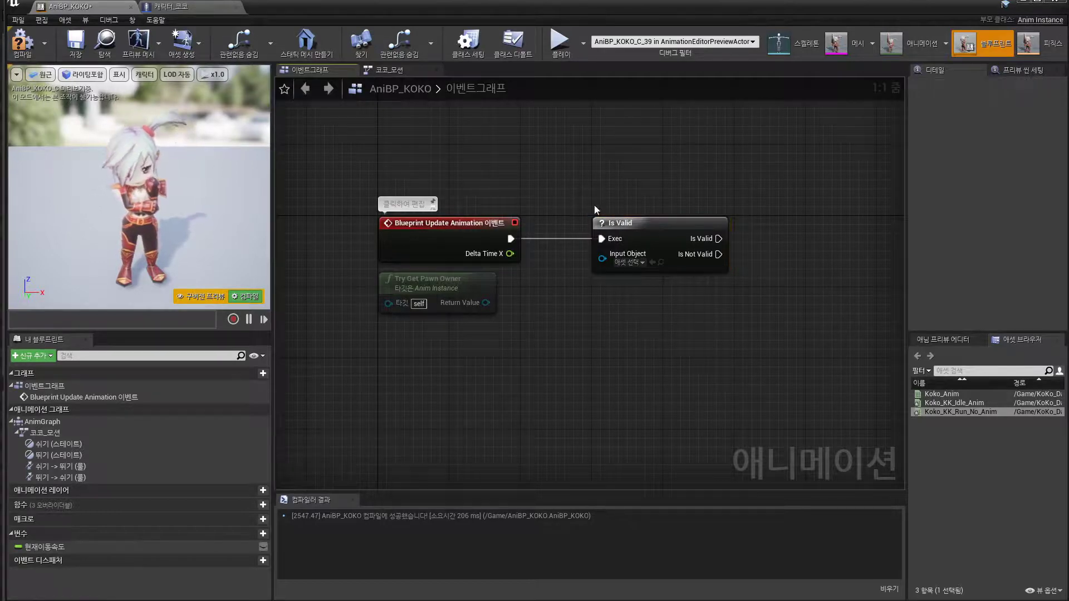
left_click(621, 228)
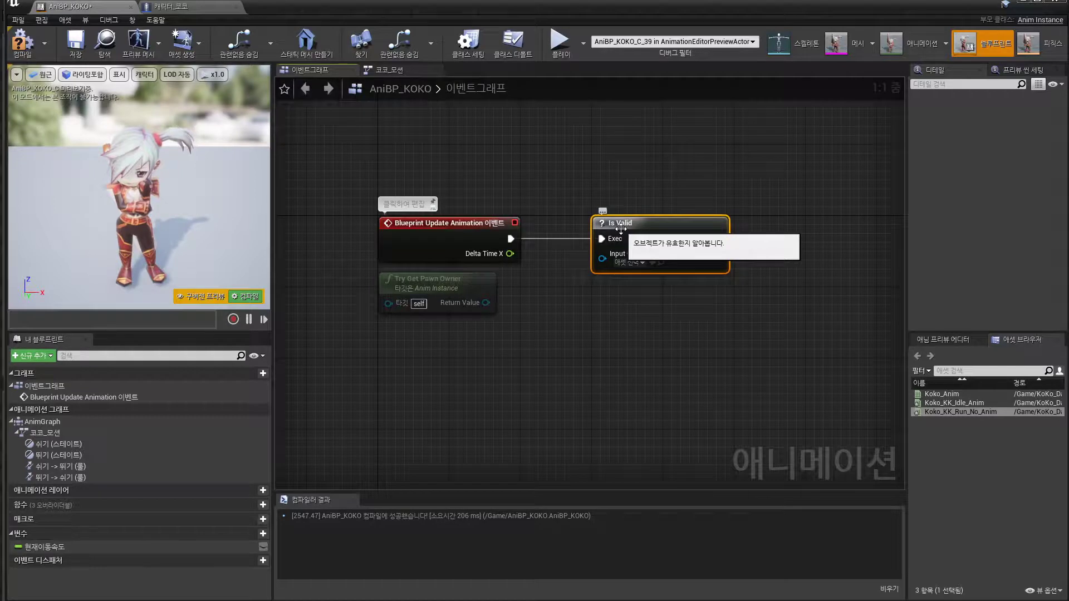
left_click_drag(585, 161, 629, 222)
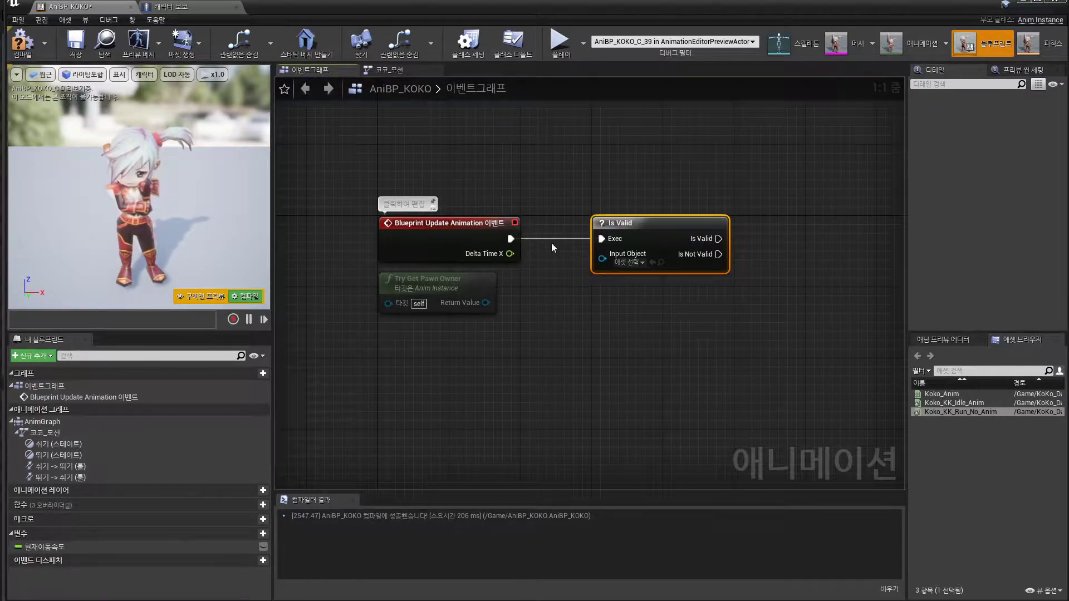
left_click_drag(580, 177, 615, 206)
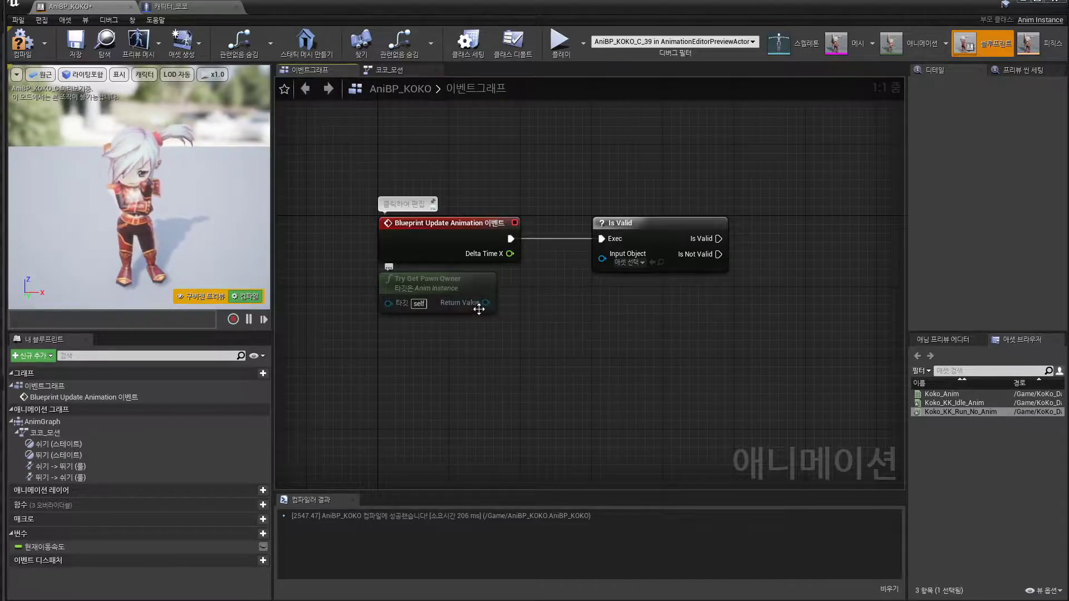
left_click_drag(486, 302, 601, 256)
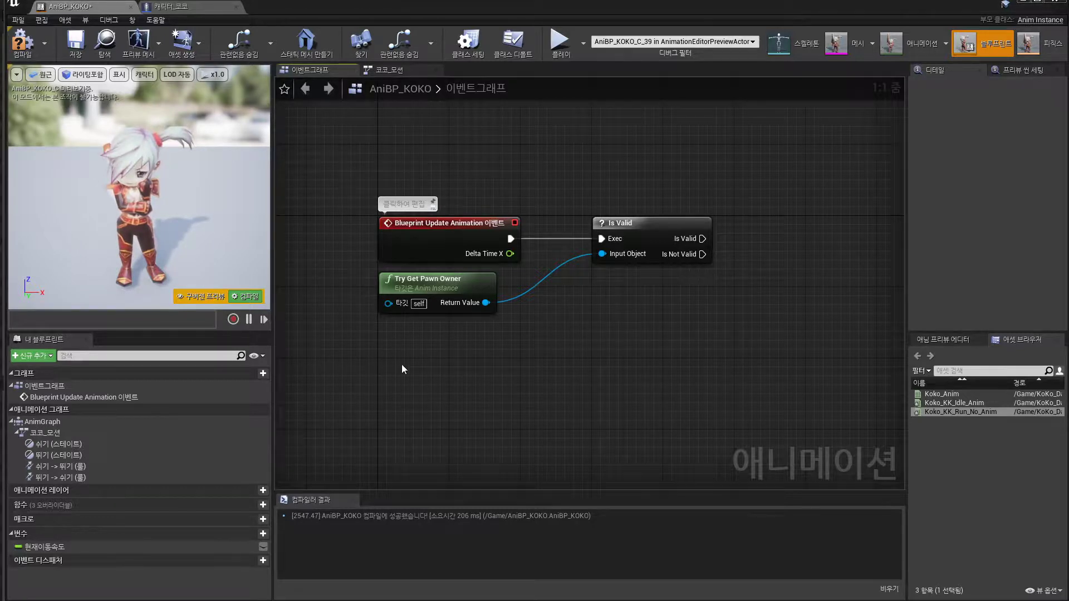
Add a SET node for the 현재이동속도 variable and run it from the Is Valid output of the Is Valid node.
right_click_drag(653, 368, 624, 337)
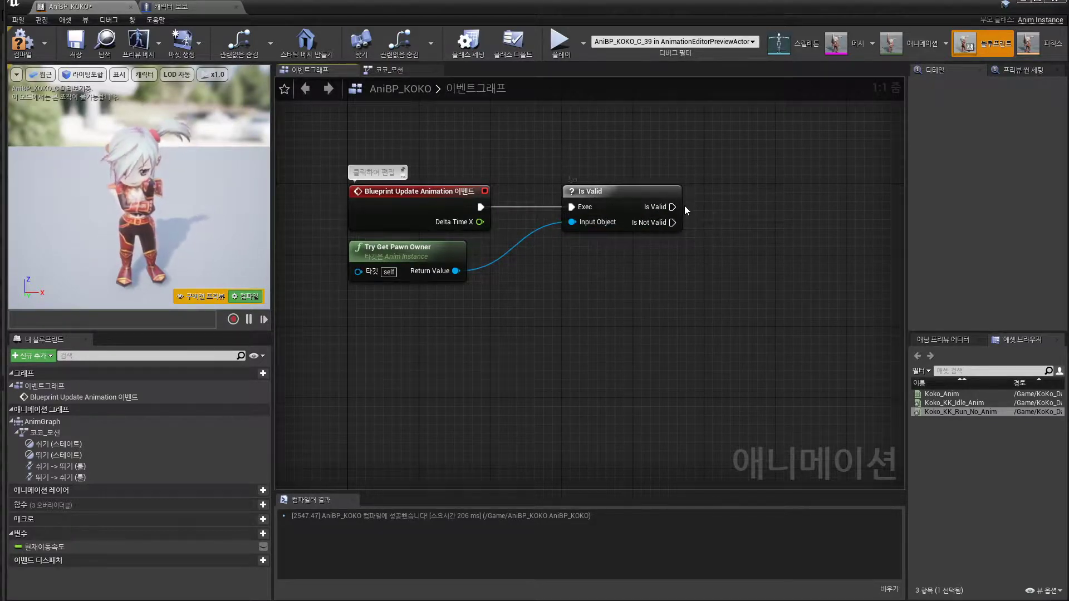
left_click_drag(673, 206, 771, 201)
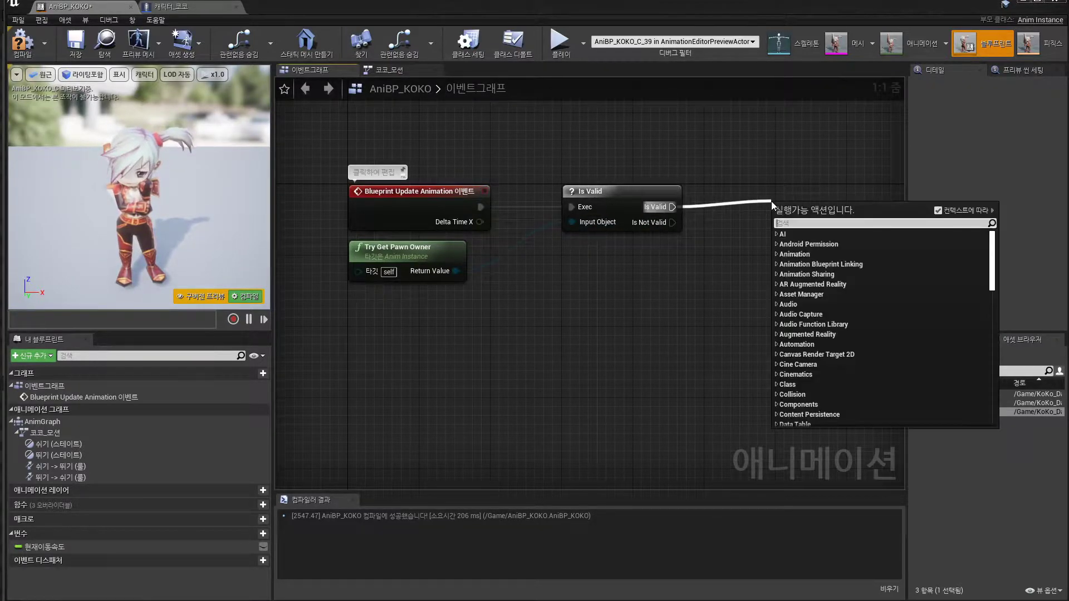
left_click(760, 165)
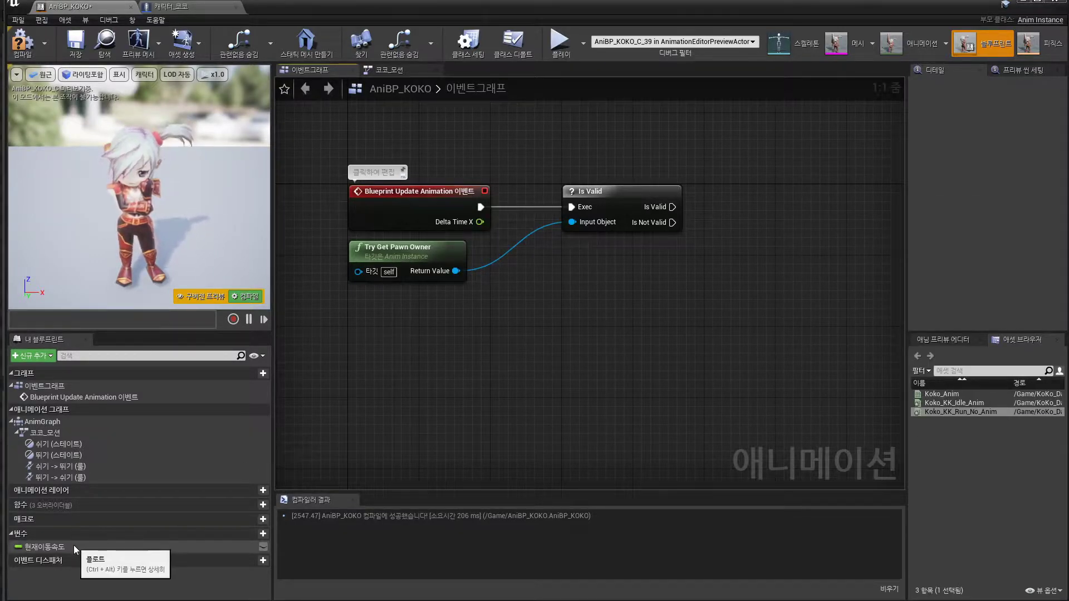
left_click_drag(75, 545, 758, 166)
left_click(792, 193)
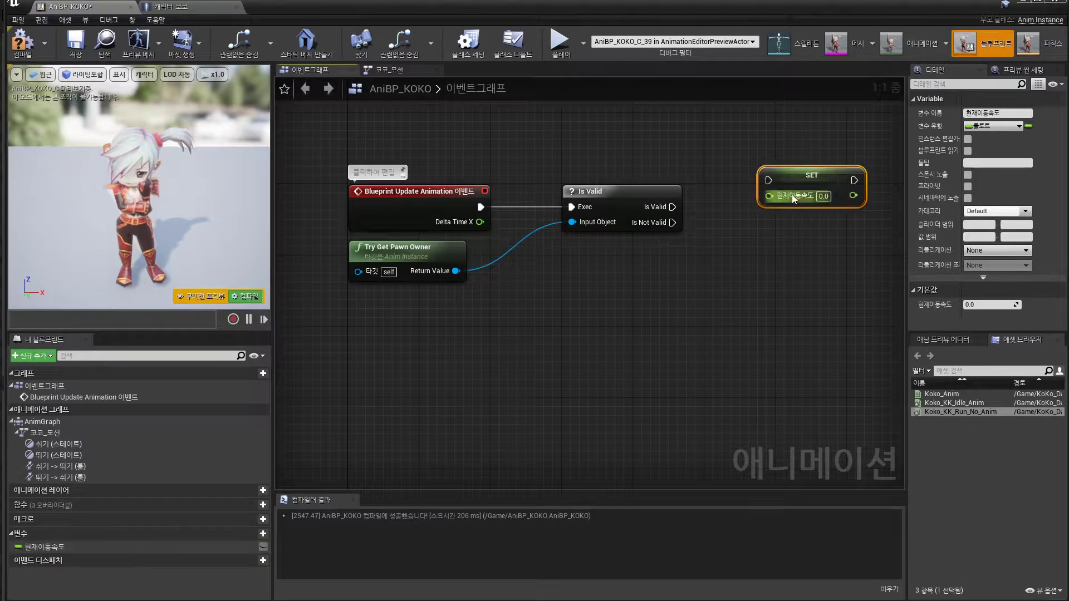
left_click_drag(672, 207, 808, 210)
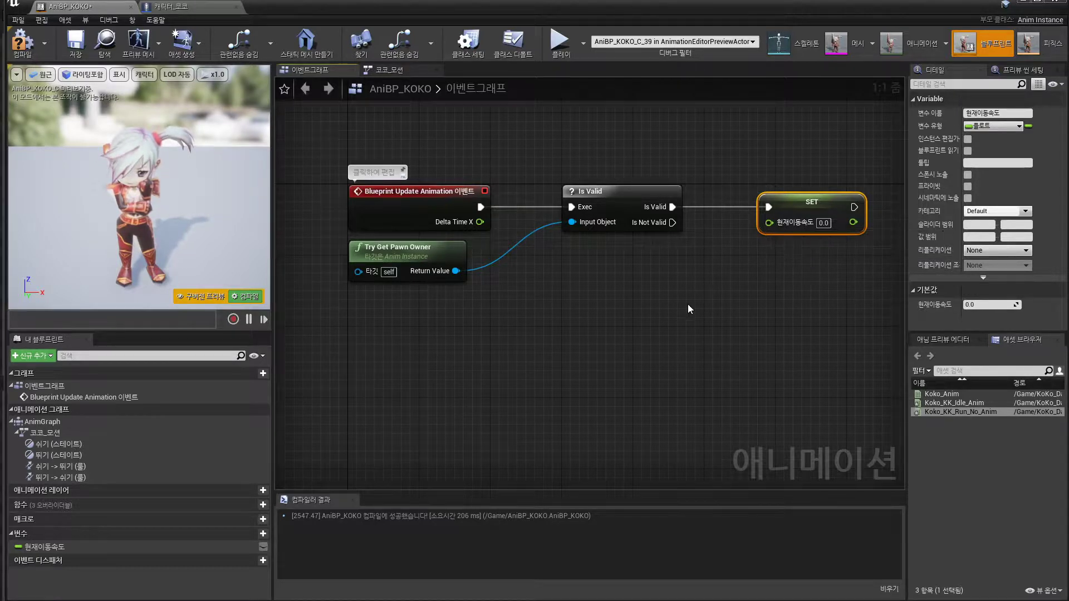
Add a Get Movement Component node from Try Get Pawn Owner's Return Value and place it below the Is Valid node.
left_click_drag(455, 270, 499, 307)
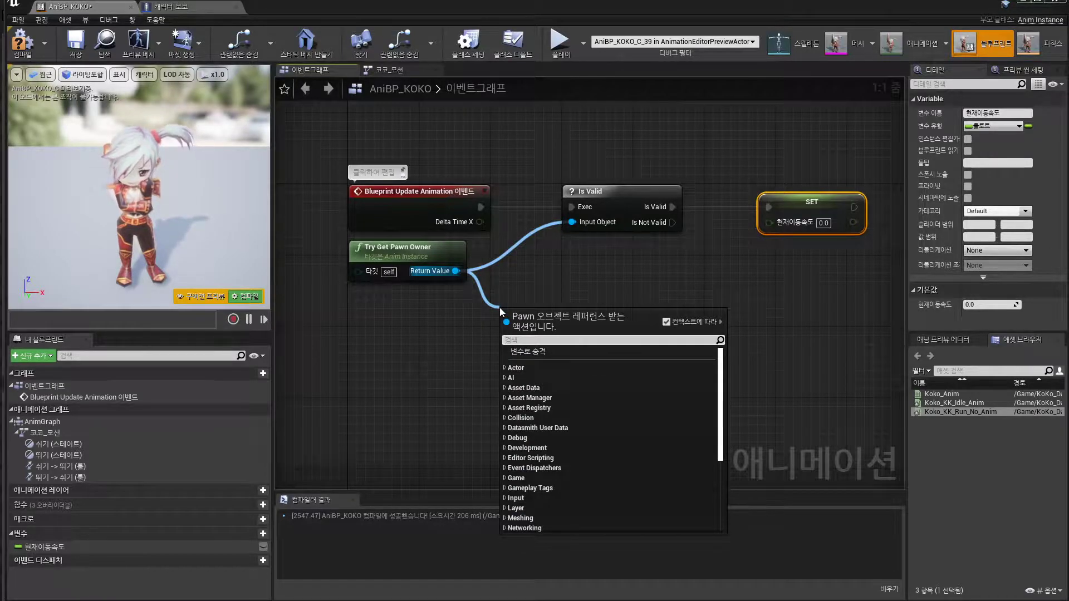
type("Get m")
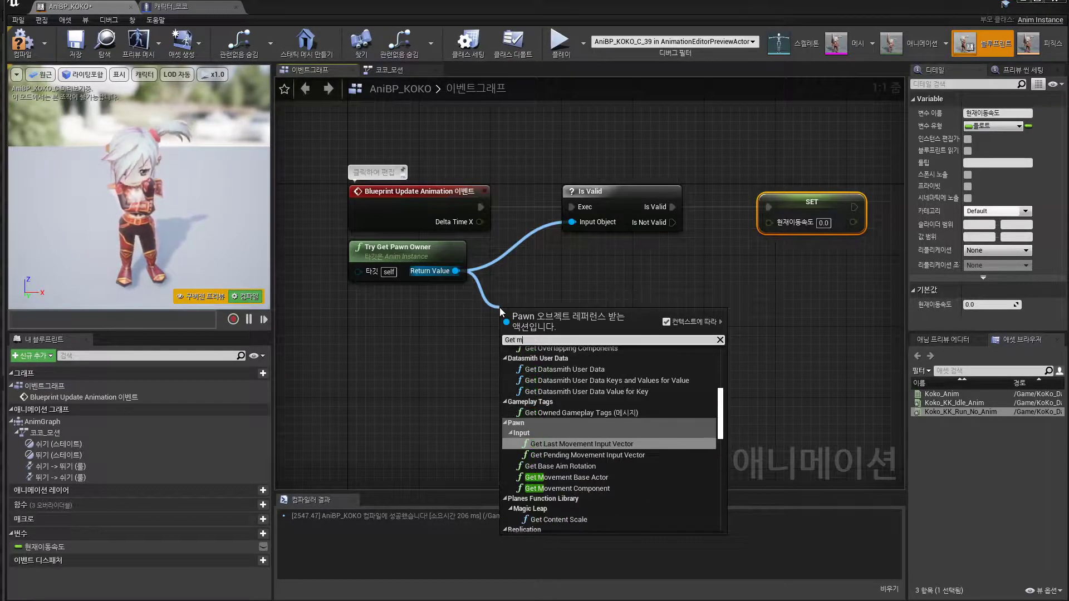
type("ove")
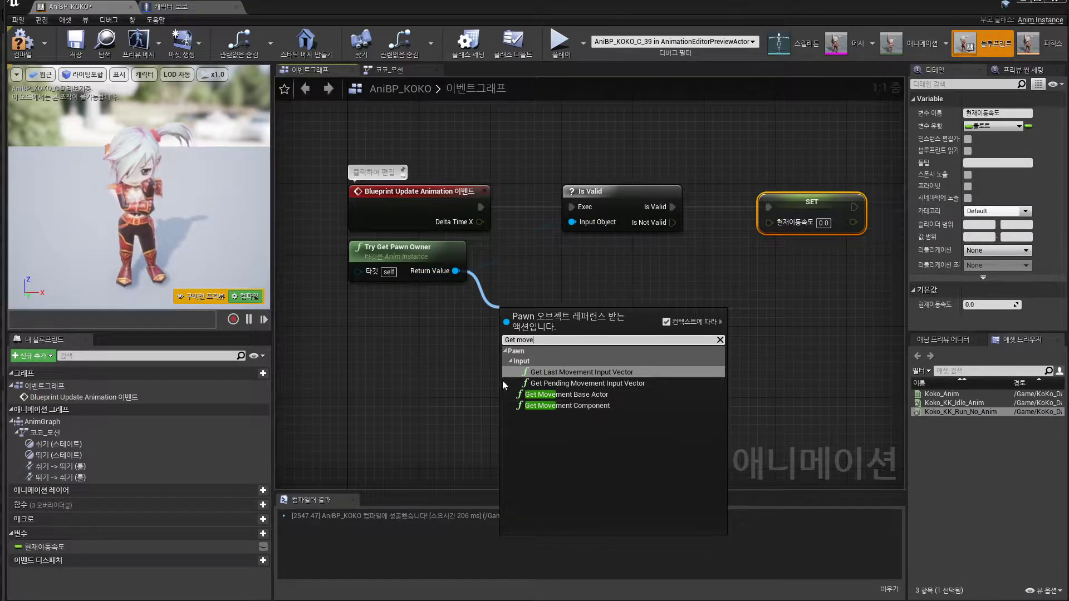
left_click(579, 405)
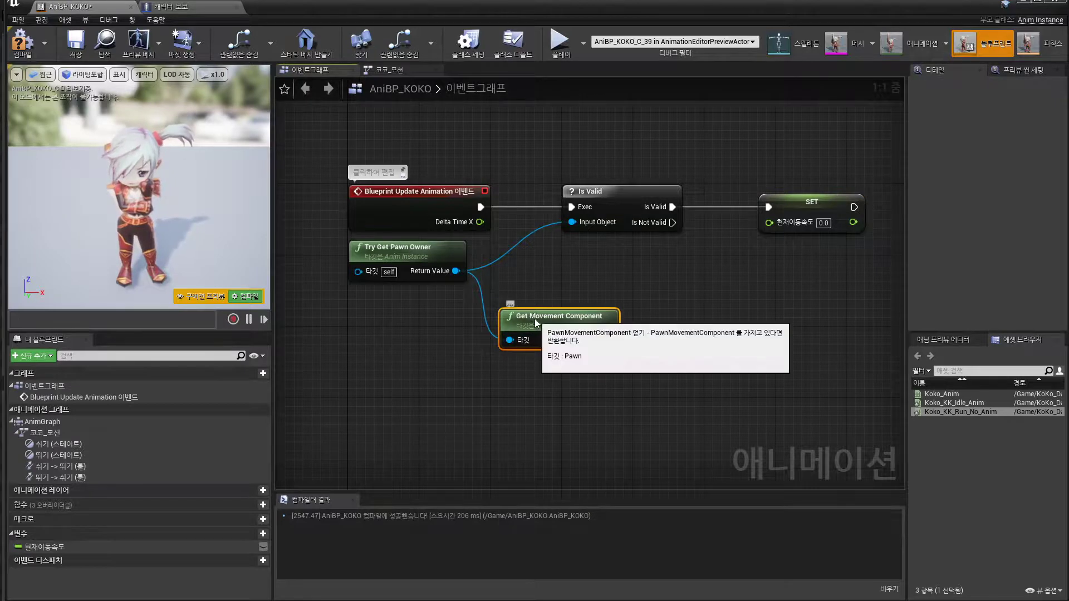
left_click_drag(536, 323, 599, 297)
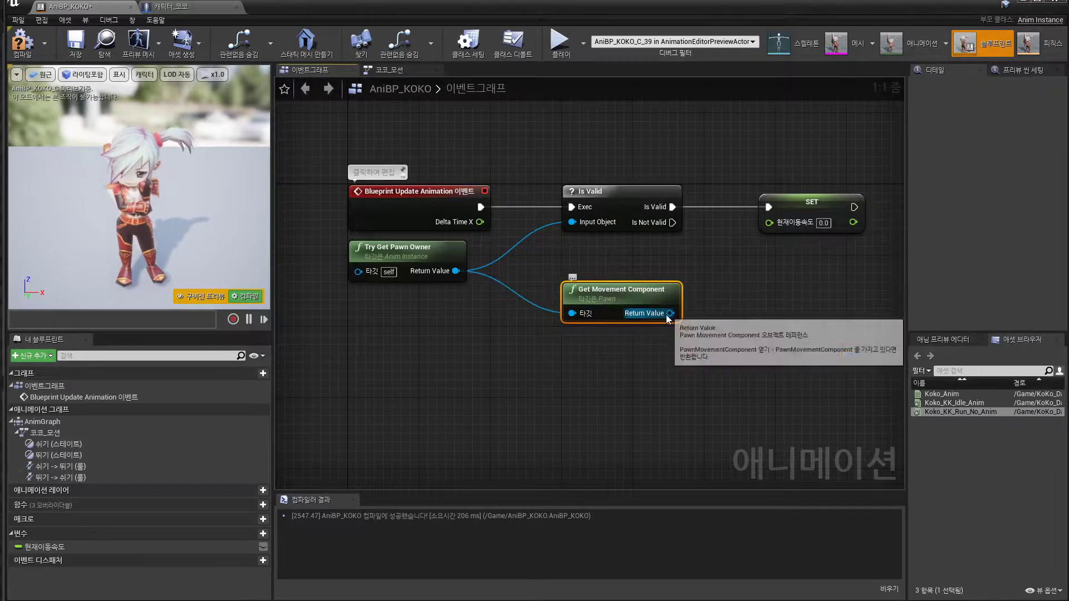
Add a Get Velocity node from Get Movement Component's Return Value and spread the nodes out to make room before the SET node.
left_click_drag(667, 316, 696, 359)
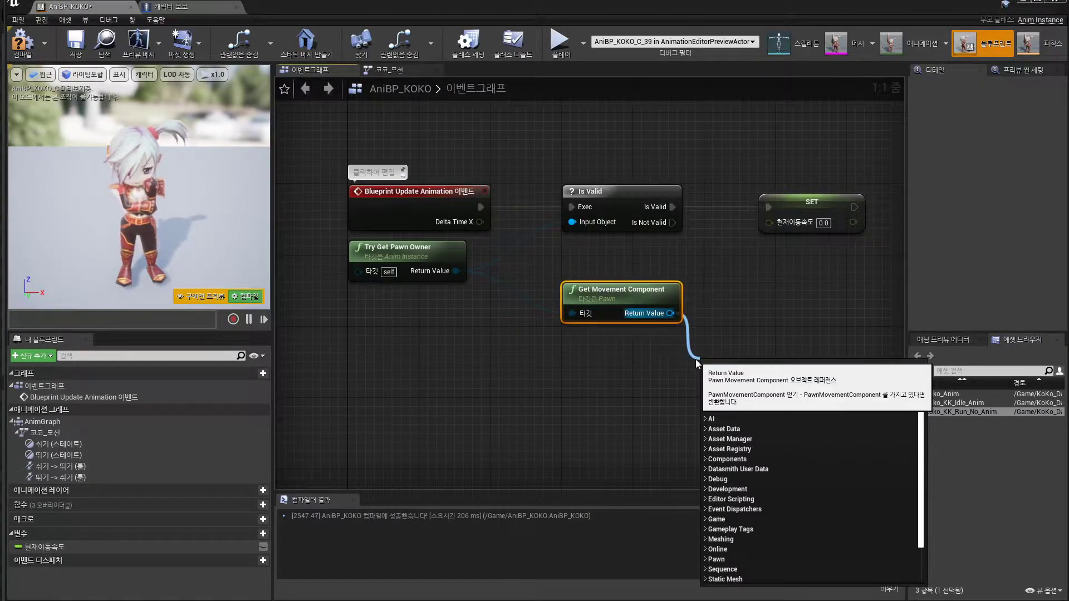
type("vel")
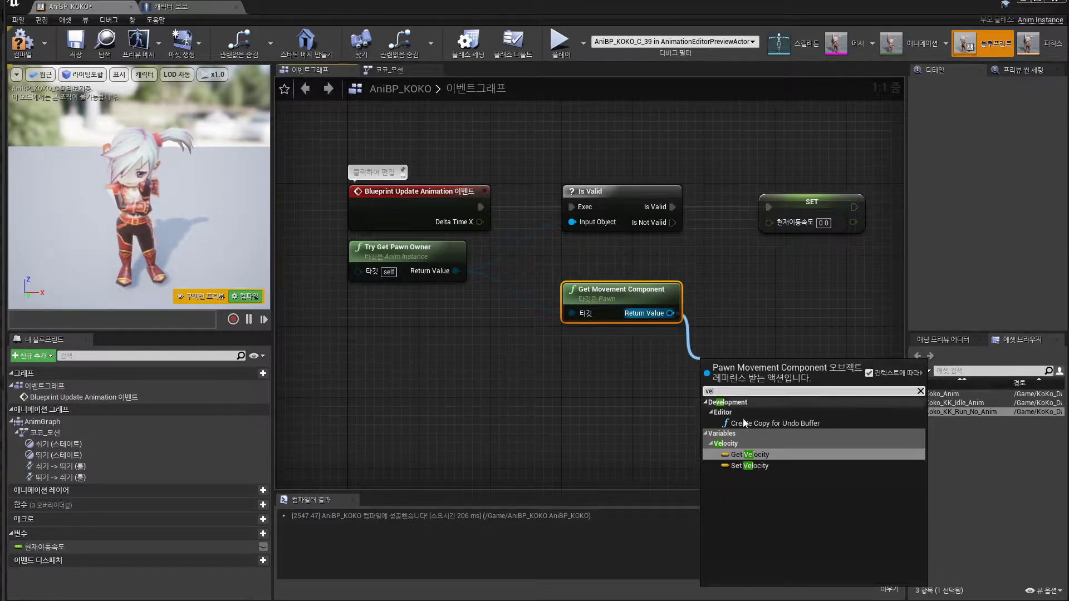
left_click(741, 456)
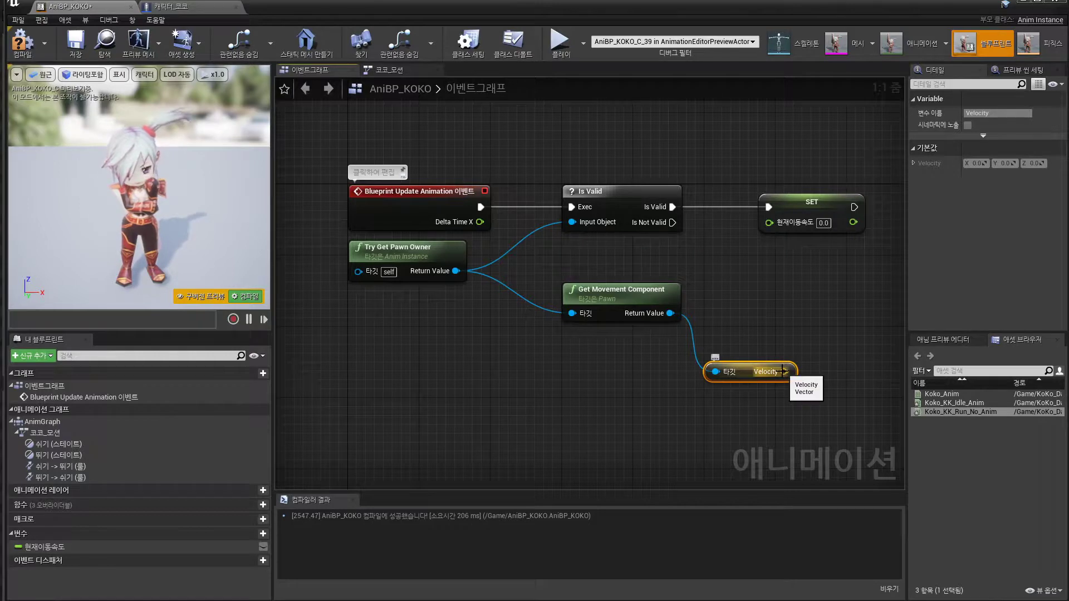
left_click_drag(790, 430, 546, 294)
right_click_drag(709, 301, 657, 295)
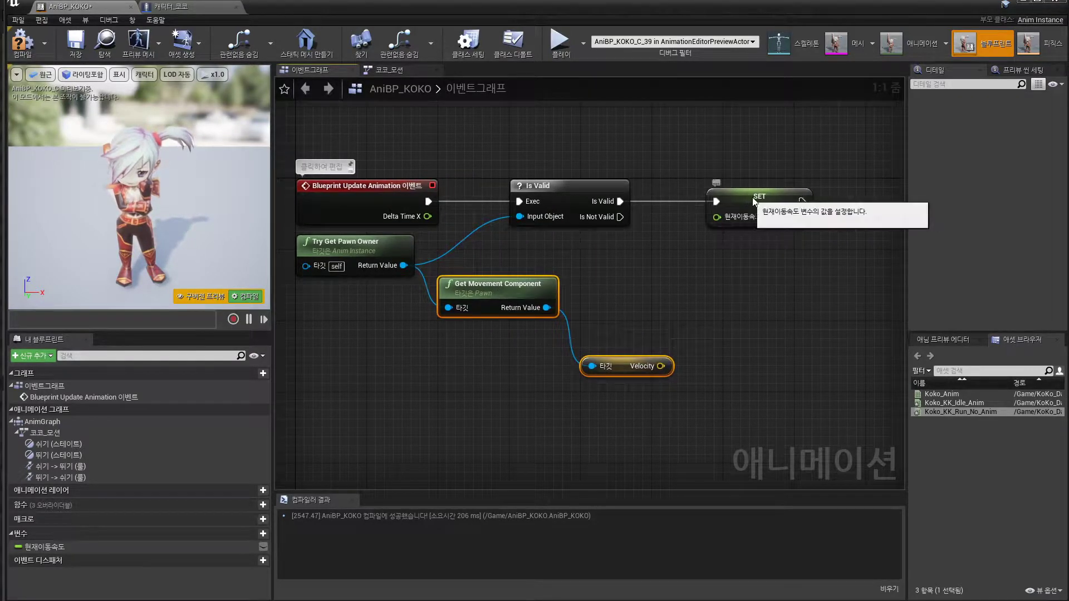
left_click_drag(746, 198, 798, 200)
left_click_drag(666, 392, 656, 376)
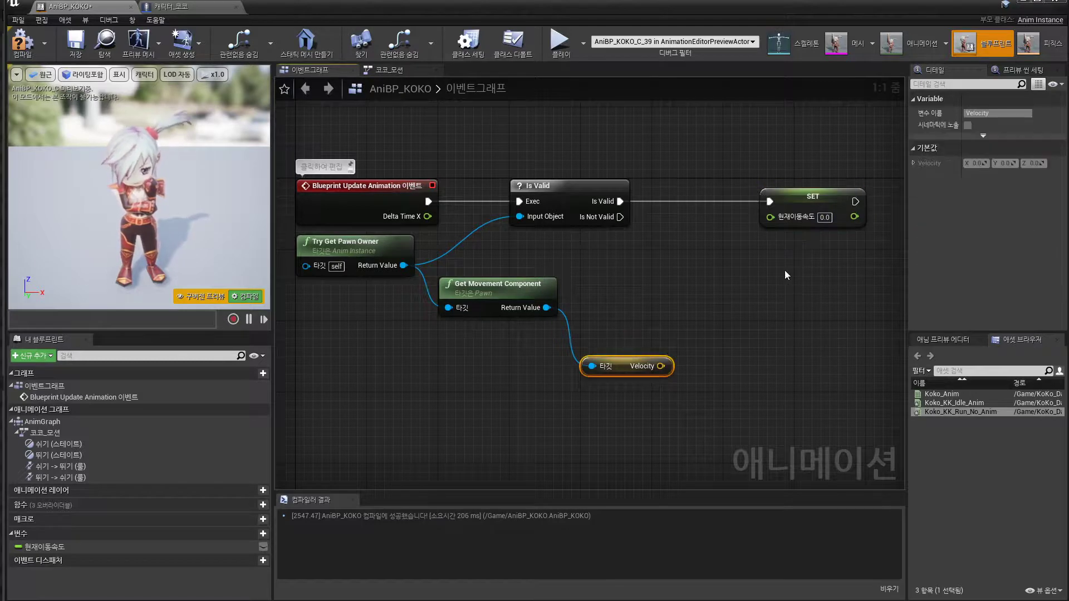
left_click_drag(785, 256, 782, 227)
Add a VectorLength node from the Velocity output, move the SET node farther away and widen the graph area.
left_click_drag(630, 360, 685, 286)
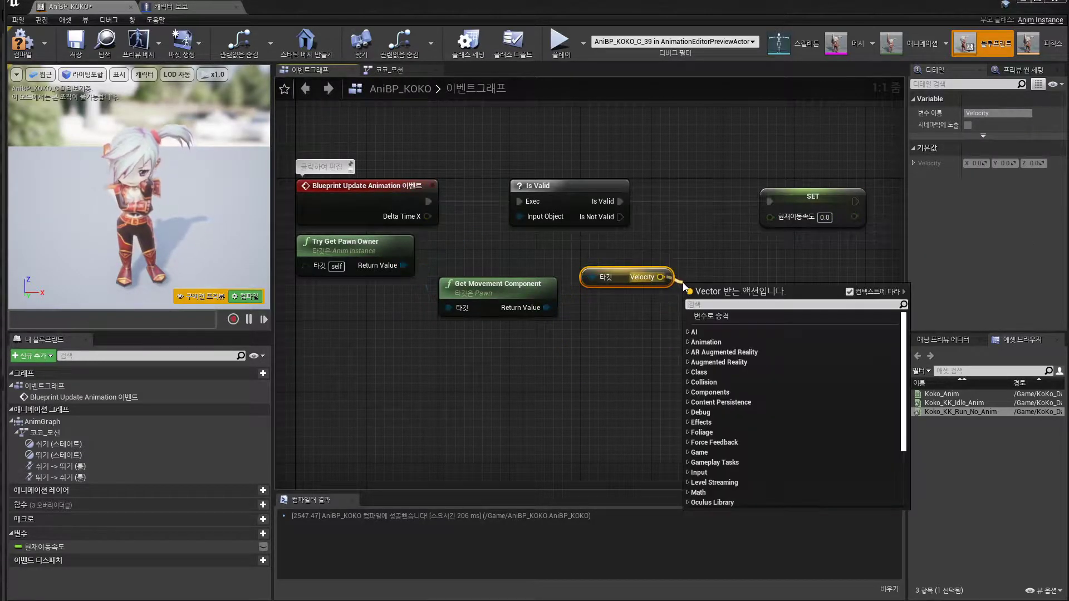
type("Vector")
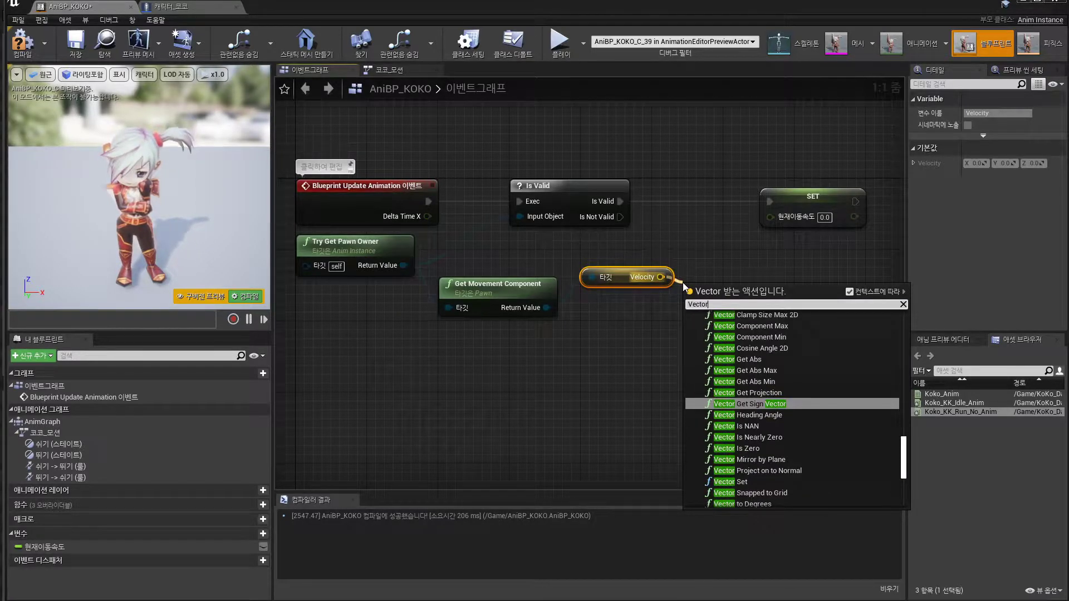
type(" len")
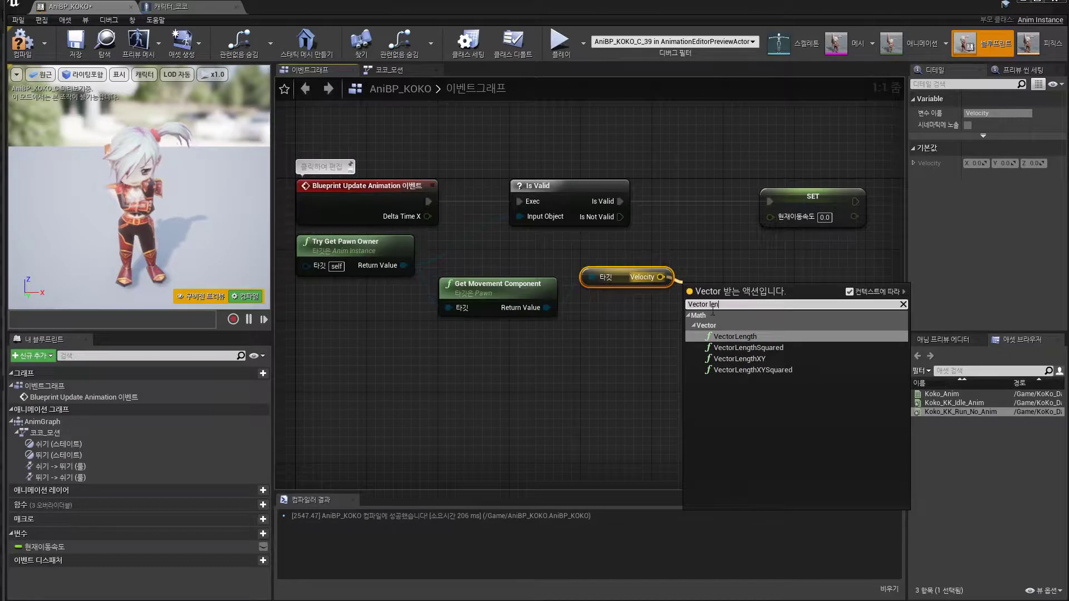
left_click(735, 336)
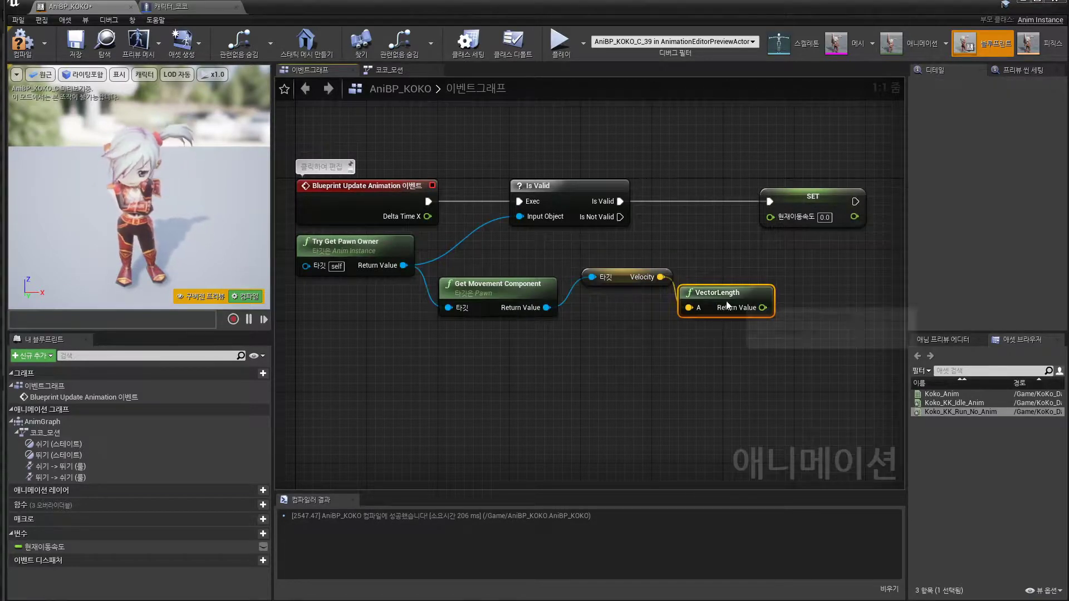
left_click_drag(727, 305, 736, 305)
left_click_drag(793, 210, 828, 210)
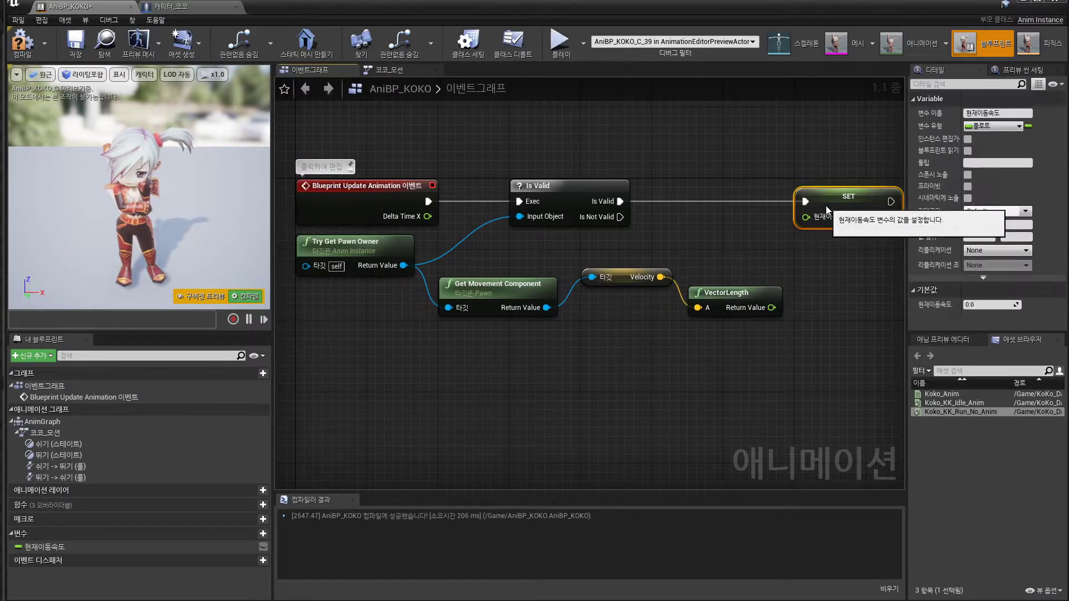
left_click_drag(907, 245, 930, 245)
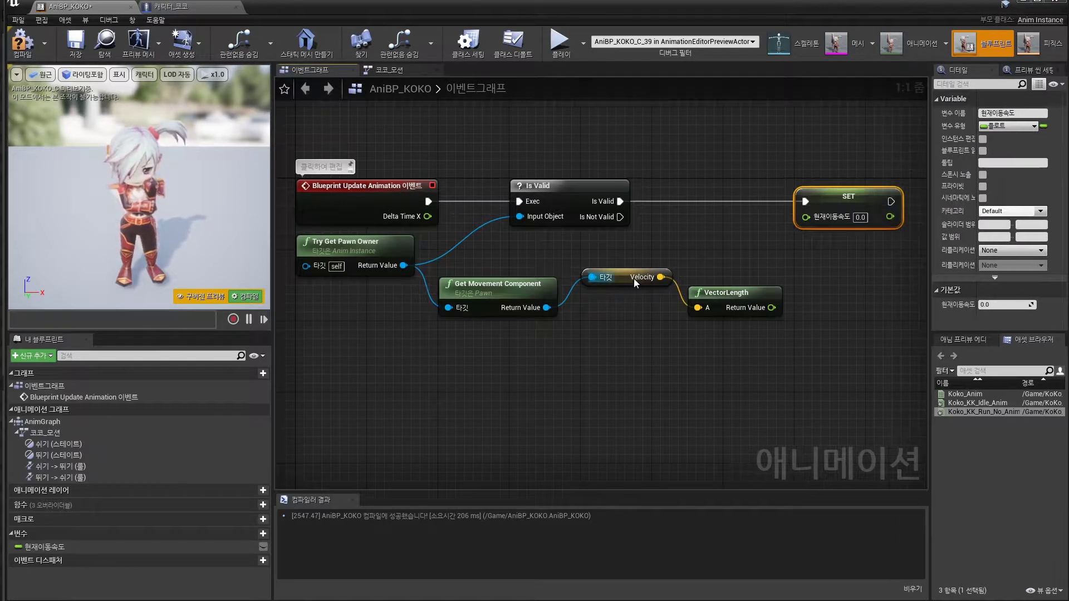
Connect VectorLength's Return Value to the 현재이동속도 input of the SET node, then compile and save AniBP_KOKO.
right_click_drag(635, 283, 632, 267)
left_click(732, 280)
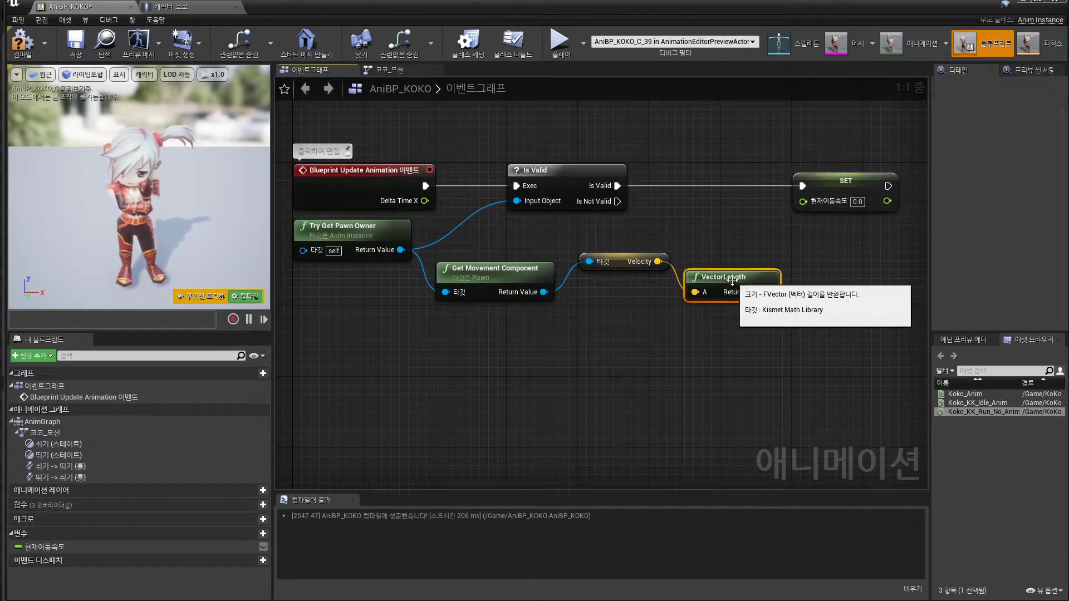
left_click(605, 313)
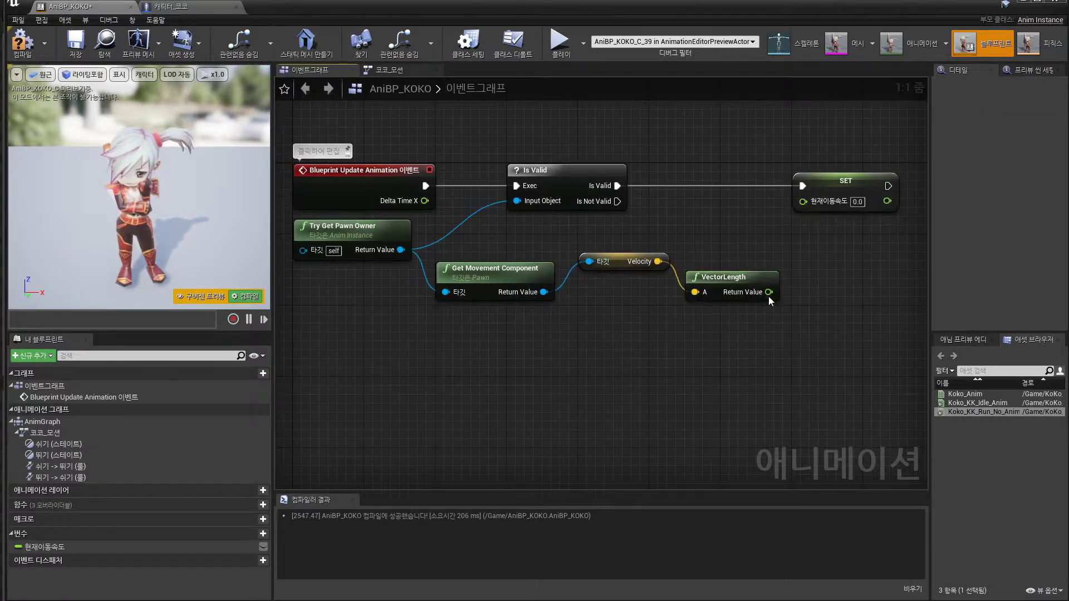
left_click_drag(769, 293, 838, 177)
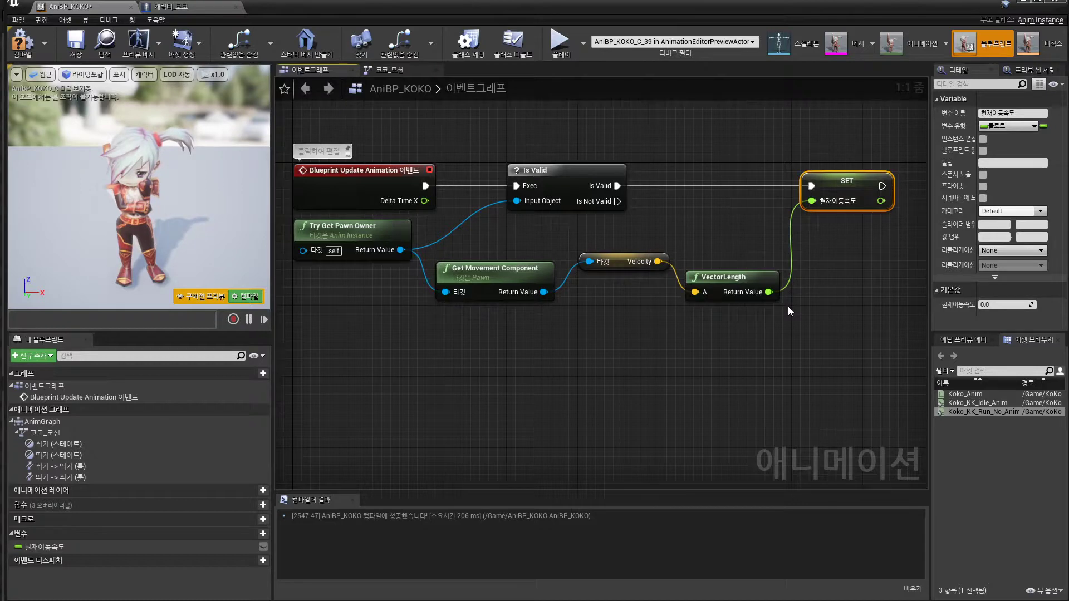
left_click(18, 52)
left_click(75, 44)
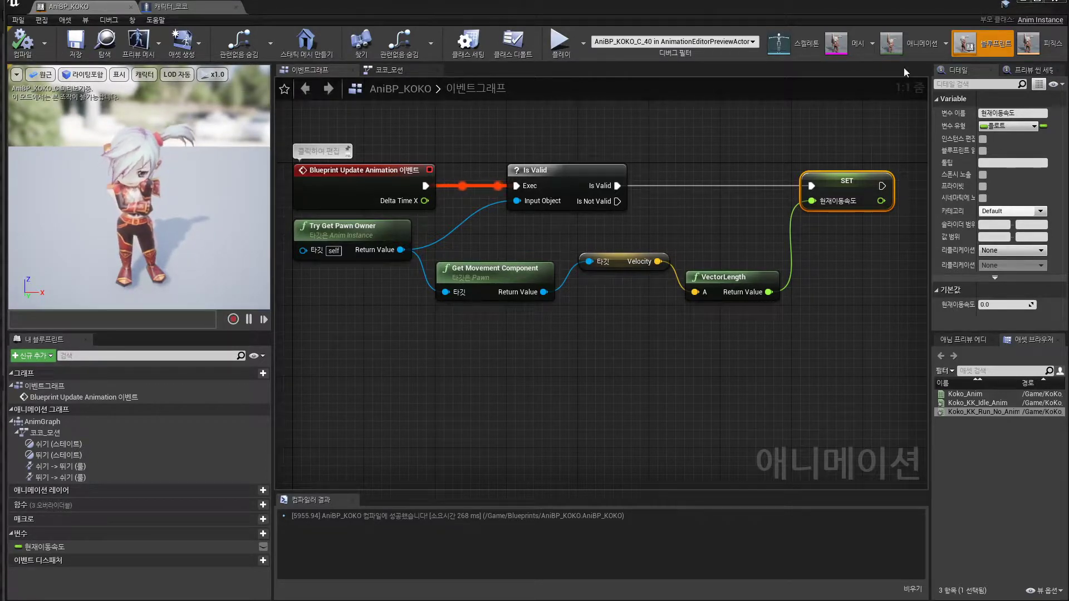
Play the level from the main editor, move the character forward to test its idle and run animations, and stop the play session.
left_click(1023, 6)
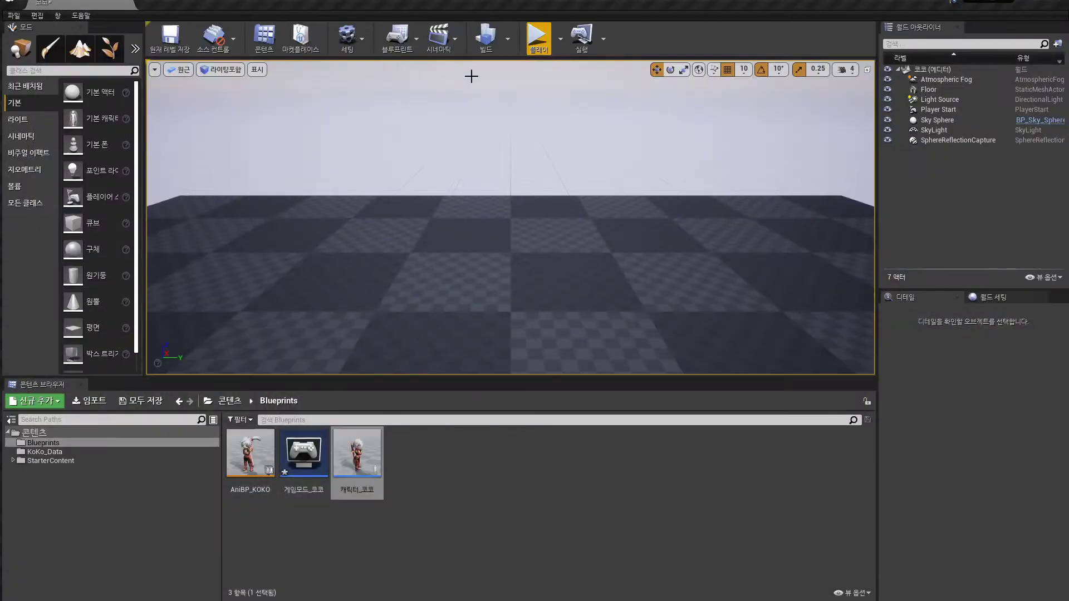
left_click(538, 44)
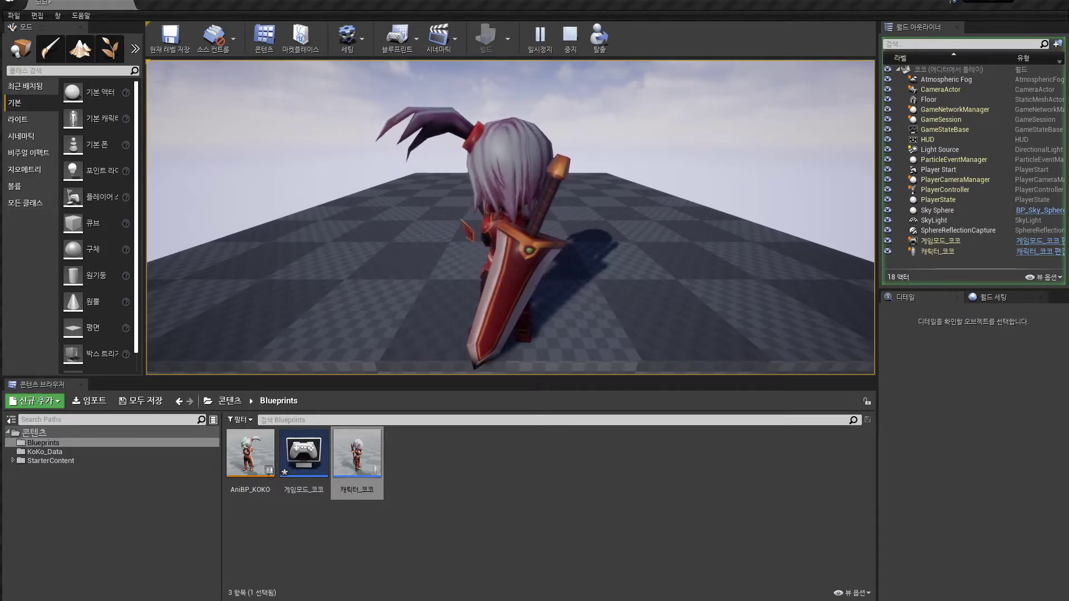
key("w")
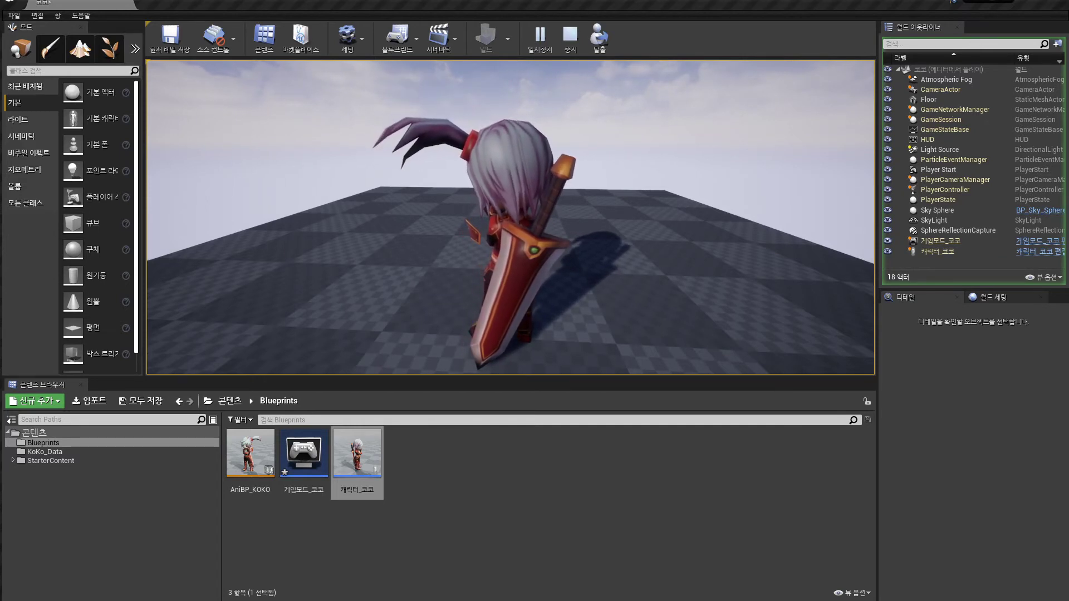
key("Escape")
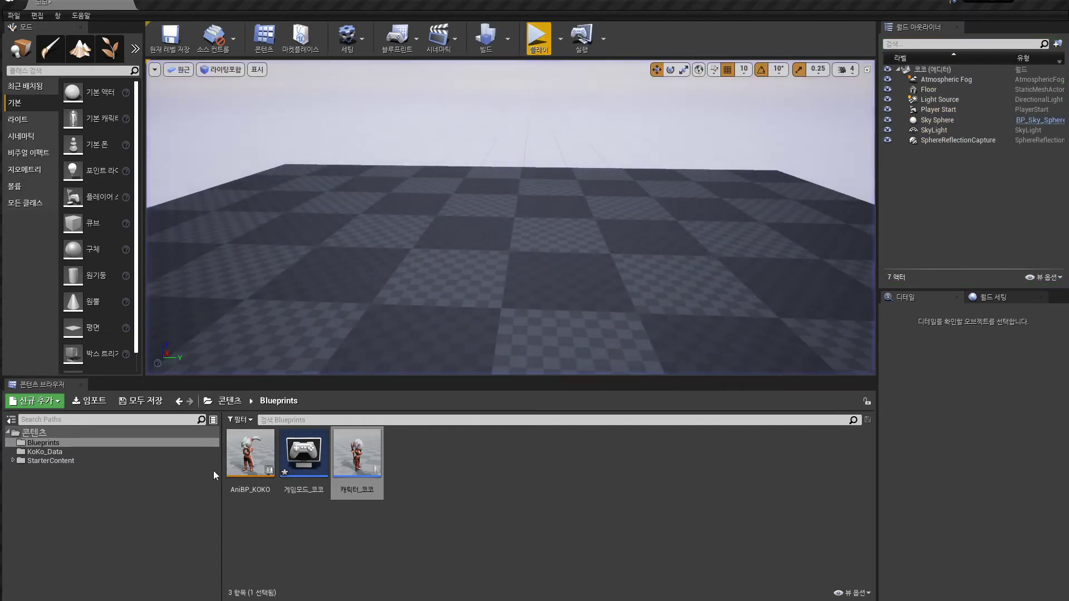